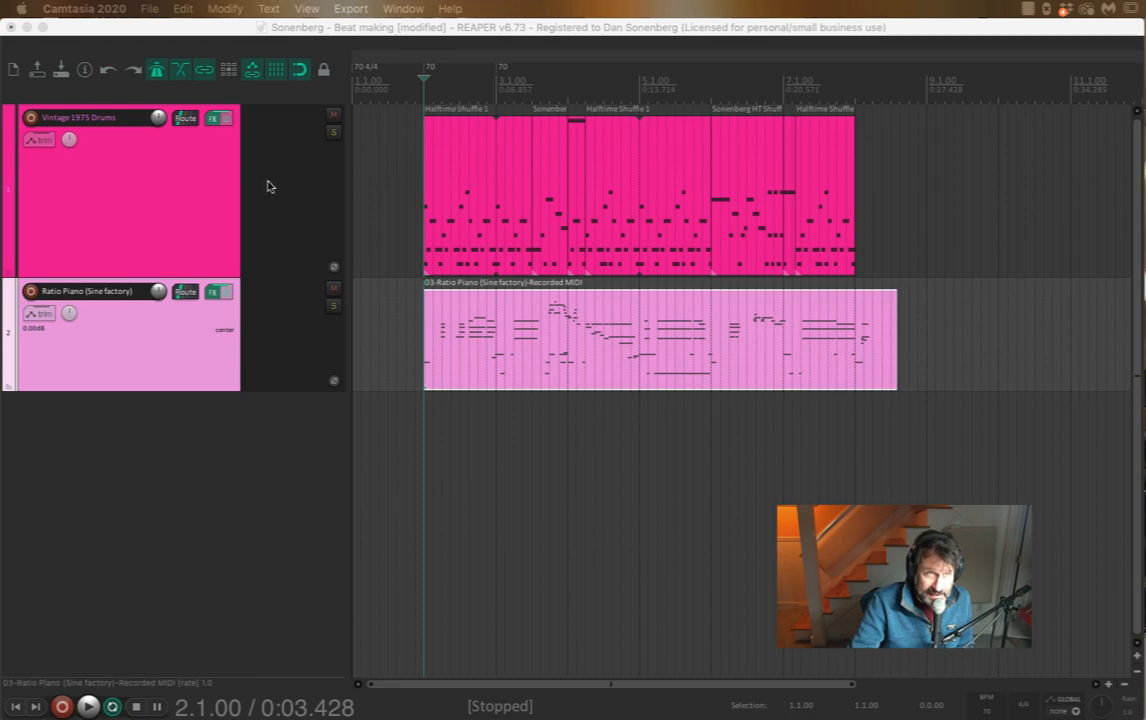
- Examine the SINE Player instrument on the Ratio Piano track and look through its available libraries
click(215, 292)
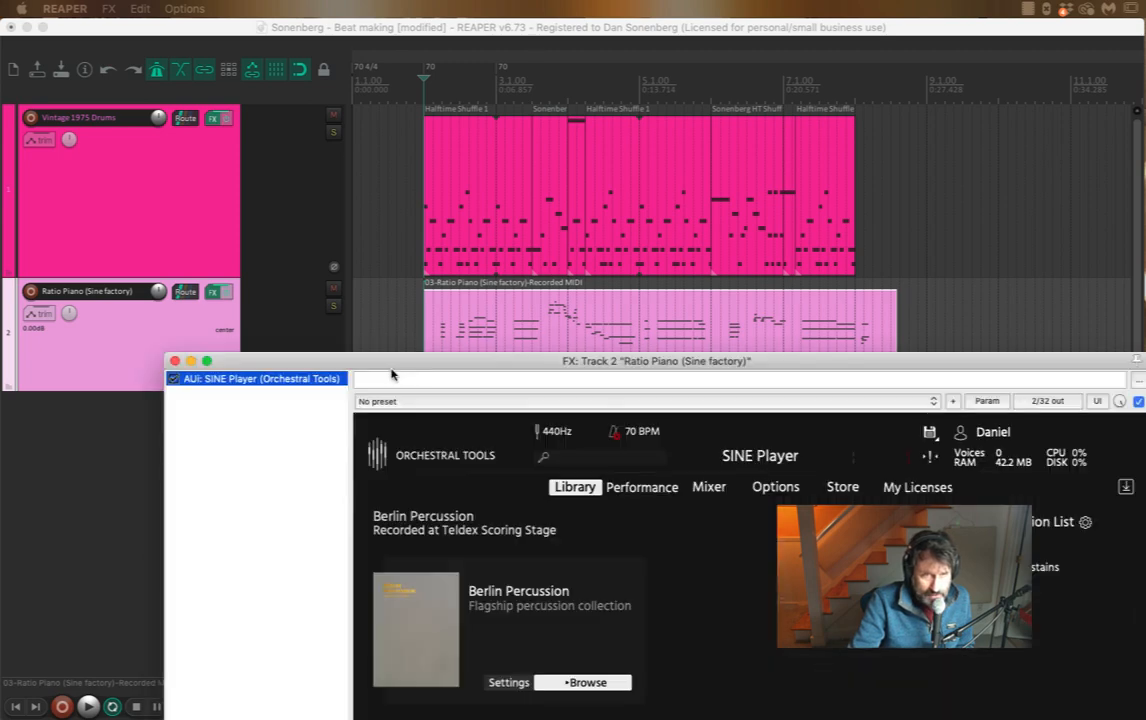
drag(391, 370, 258, 76)
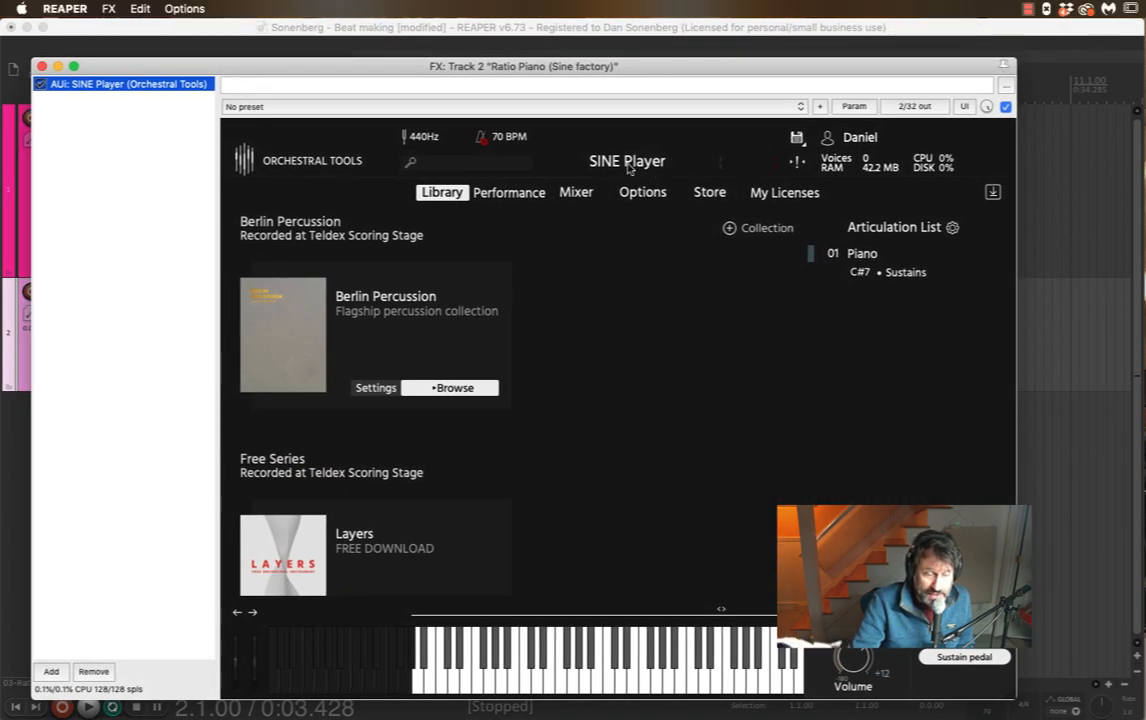
scroll(358, 493, down, 5)
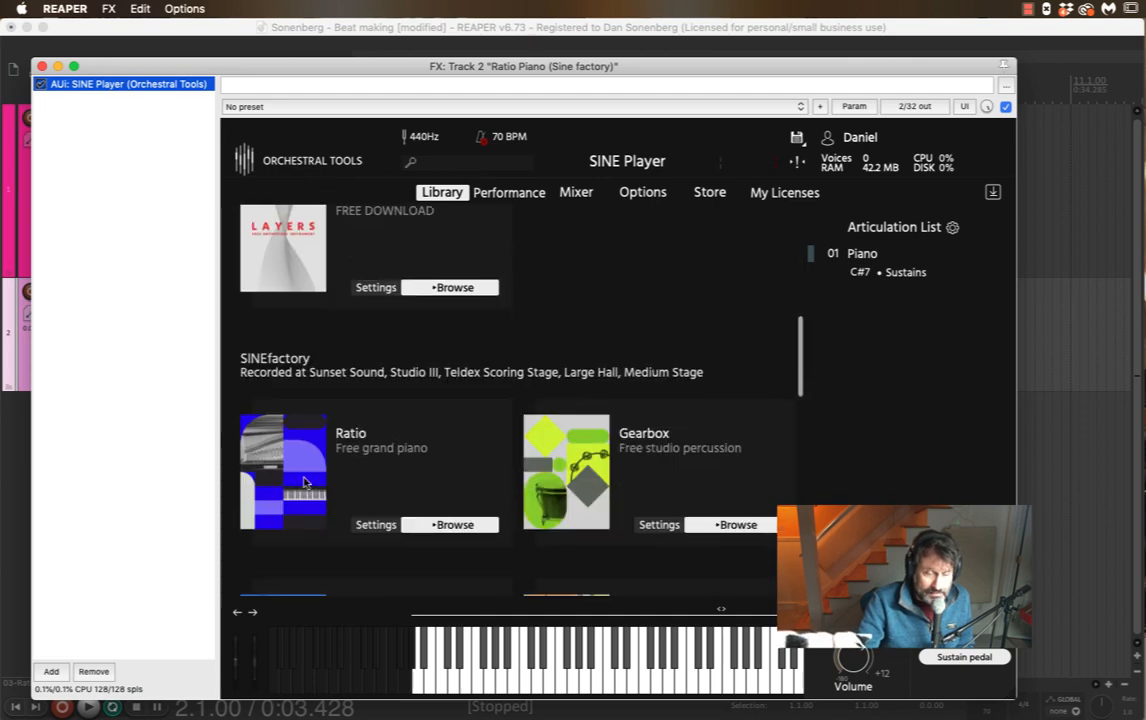
click(42, 66)
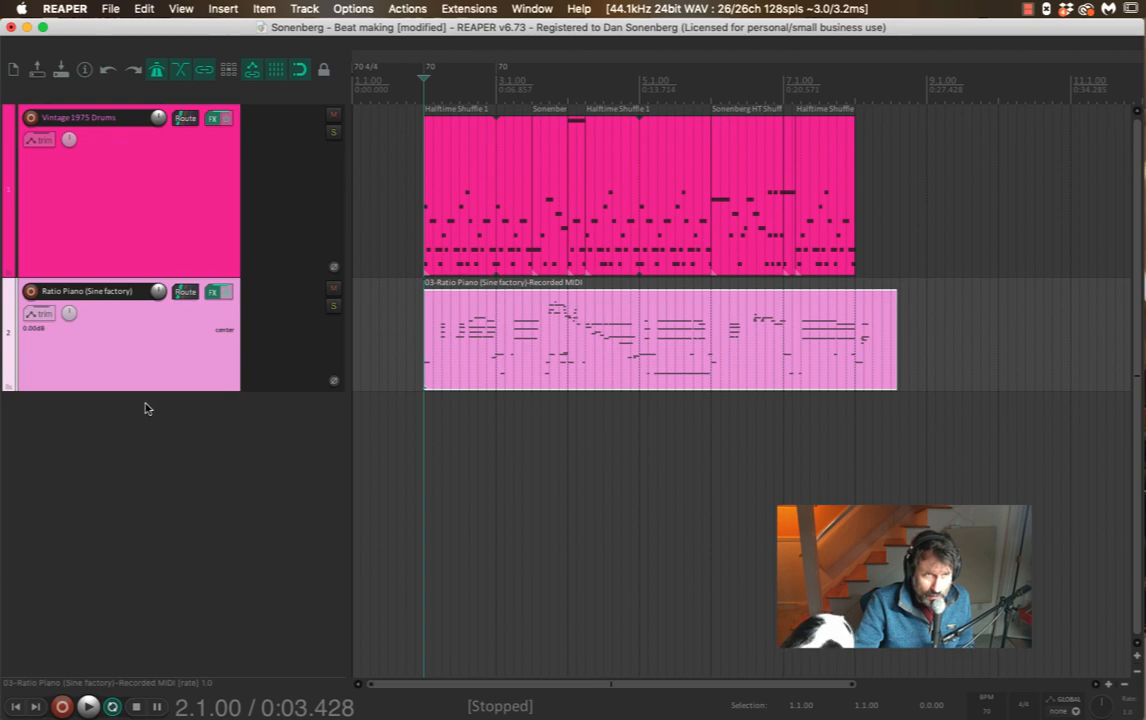
click(212, 292)
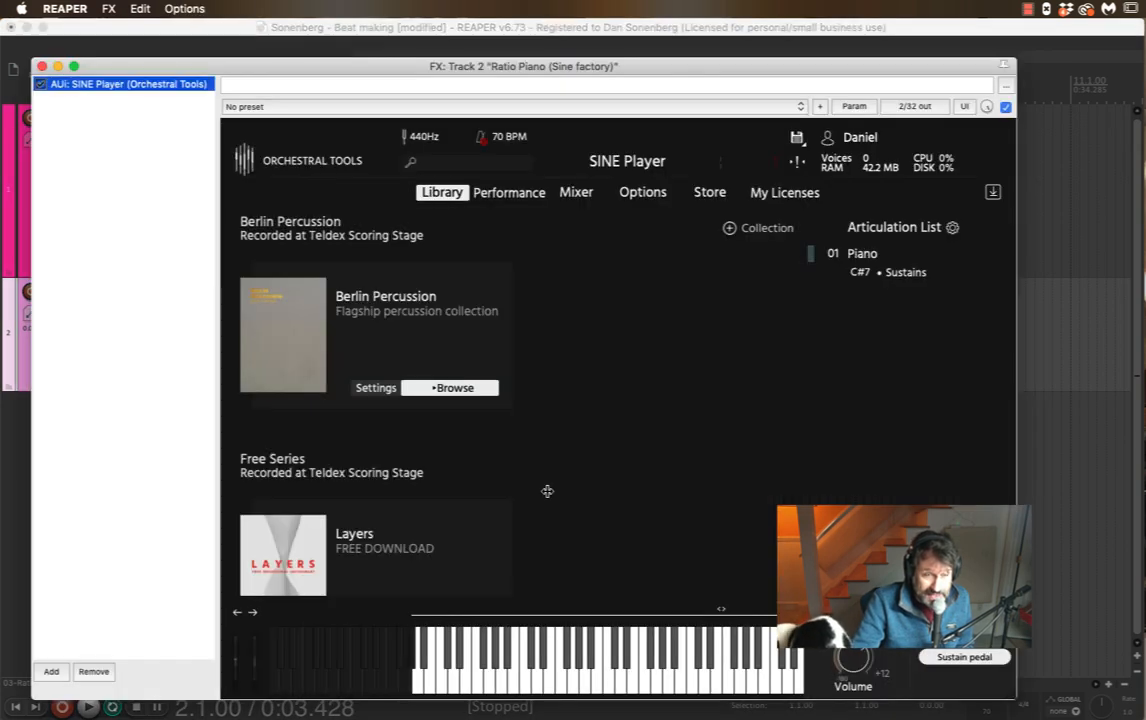
scroll(604, 432, down, 5)
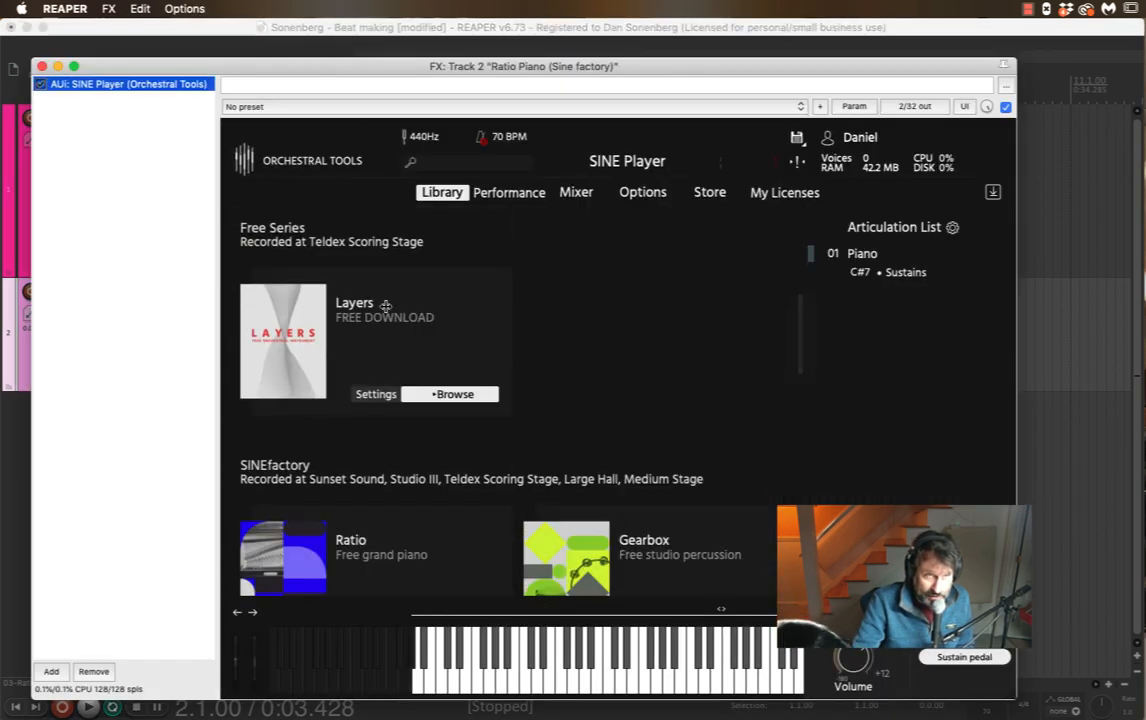
click(41, 66)
- Switch the large dial in the Vintage 1975 Drums track's LABS plugin to control Reverb, keeping it at 0%
click(212, 119)
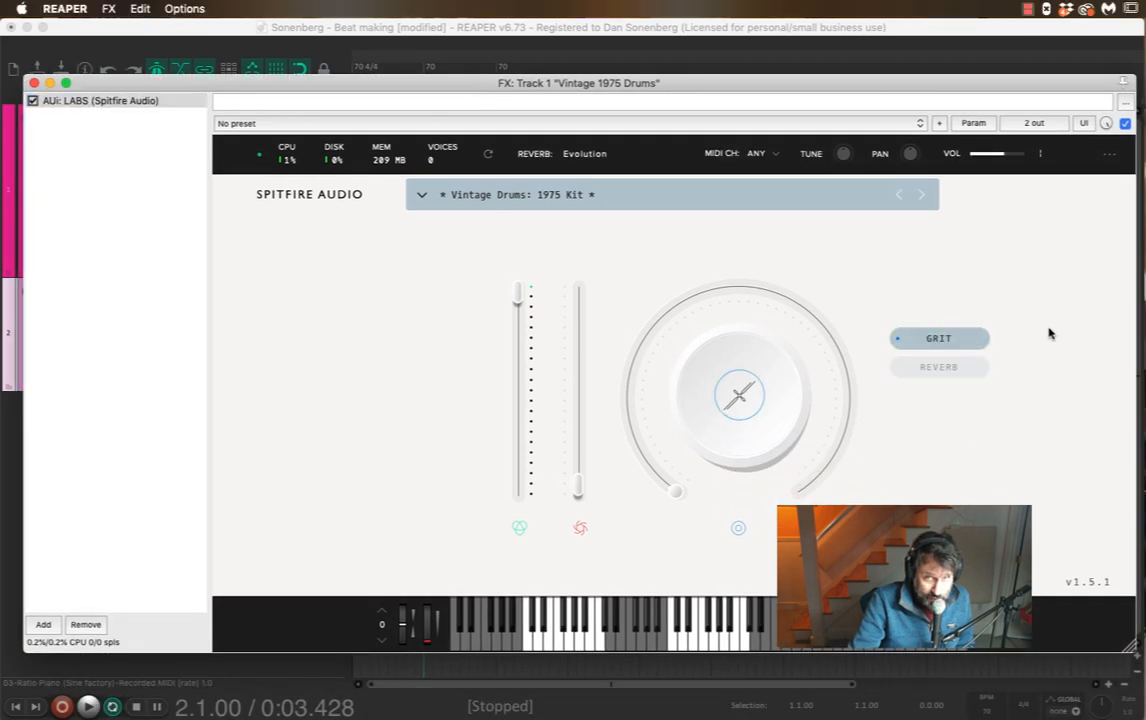
click(908, 367)
click(675, 492)
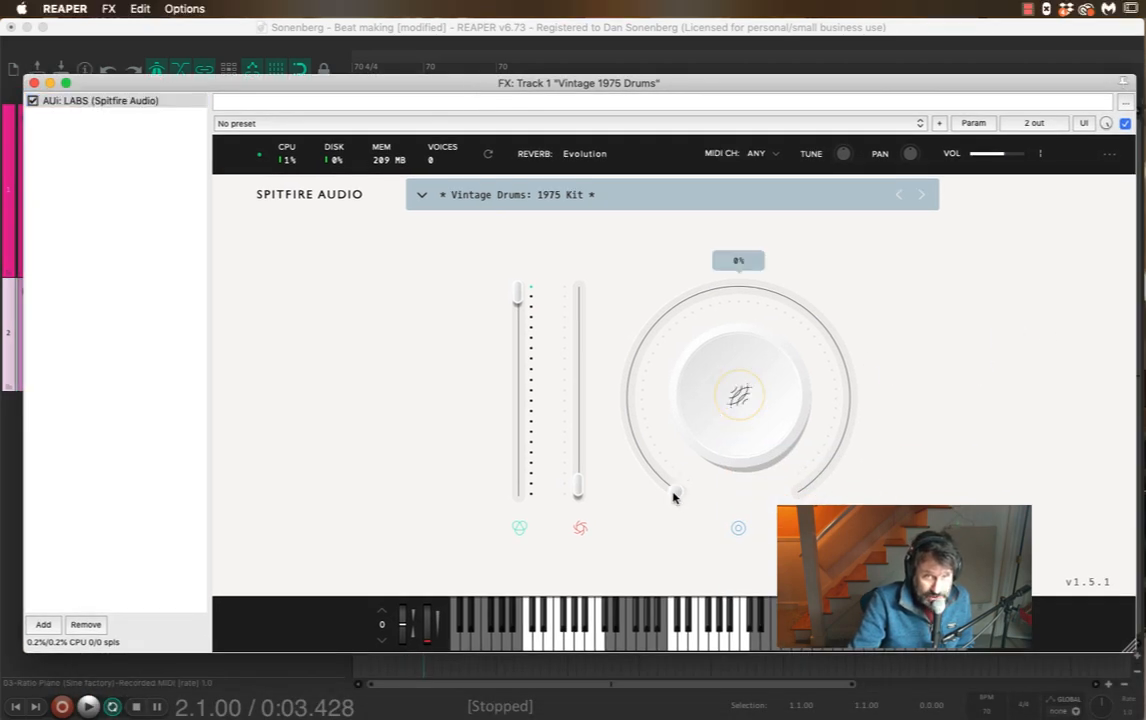
click(33, 84)
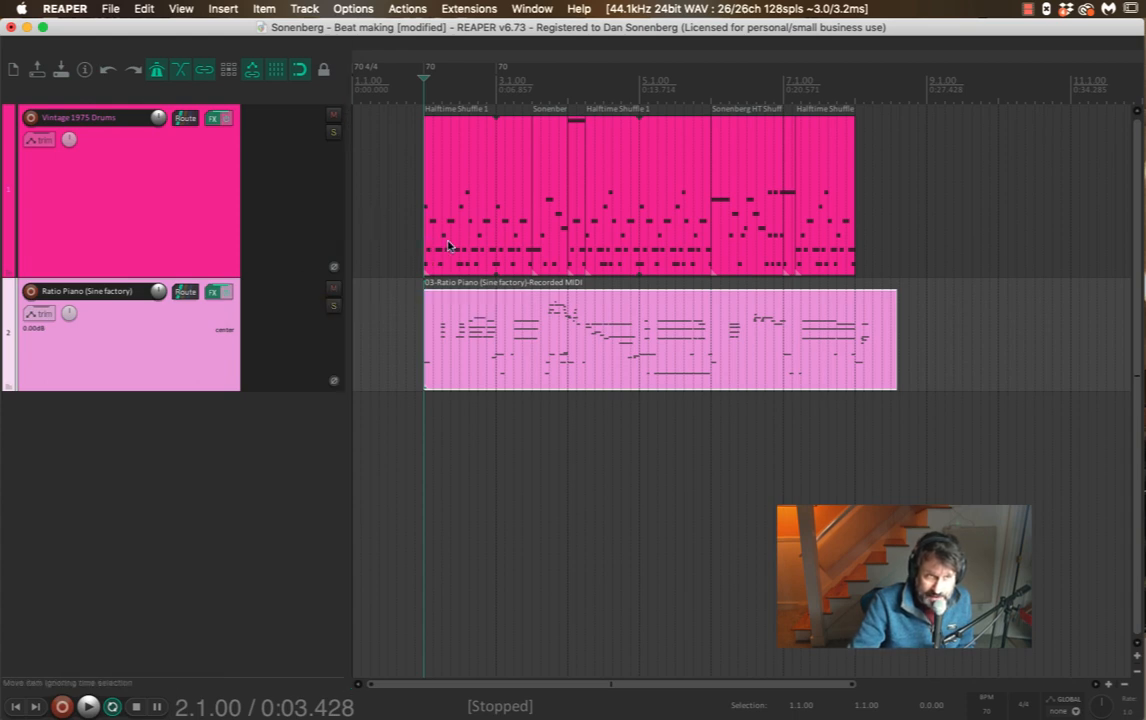
- Play back the drum and piano arrangement from bar 2, then stop
key(space)
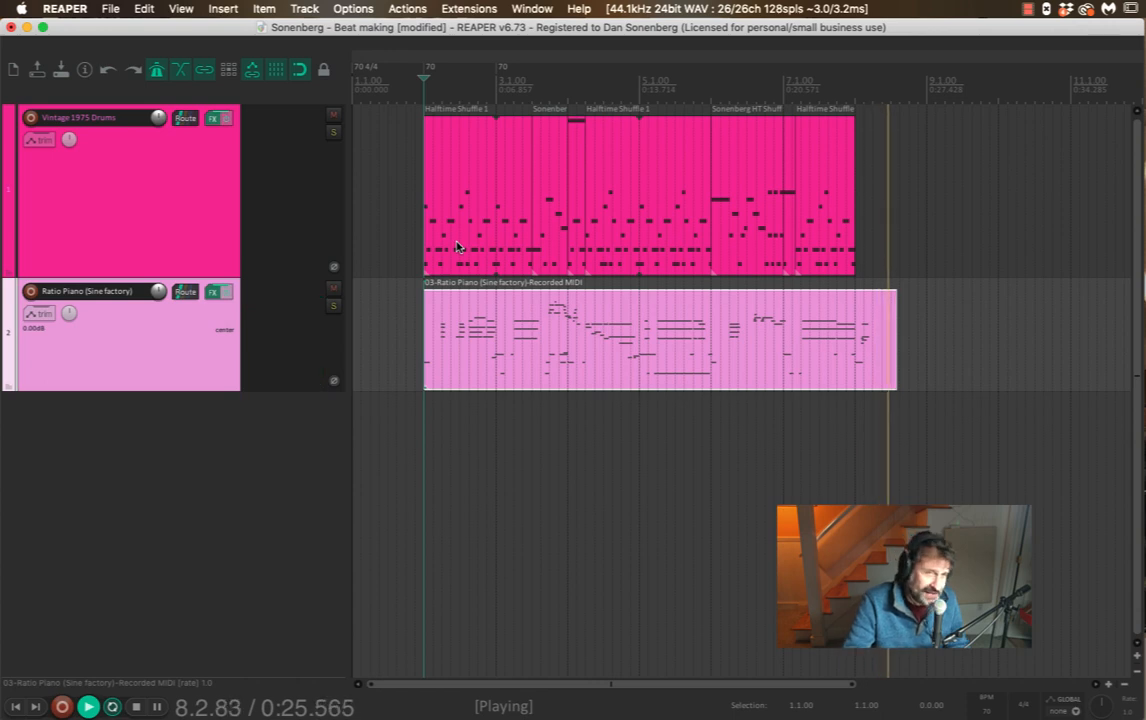
key(space)
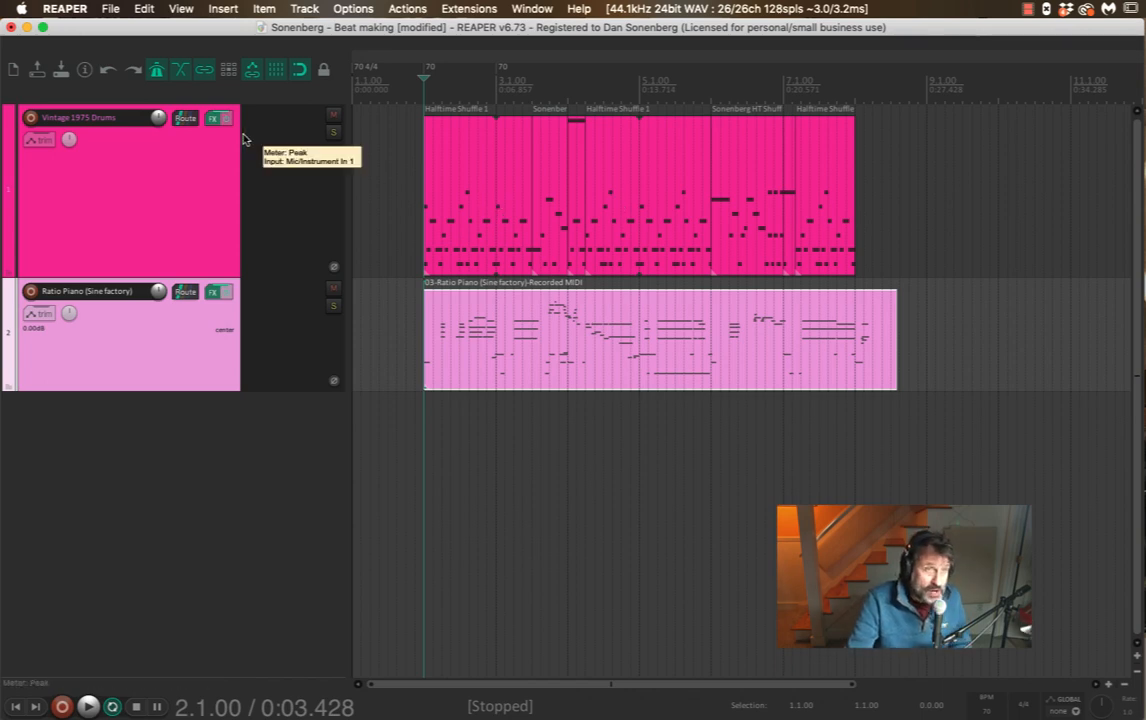
- Set the reverb amount in the drum track's LABS plugin to about 48% and audition the drums
click(212, 118)
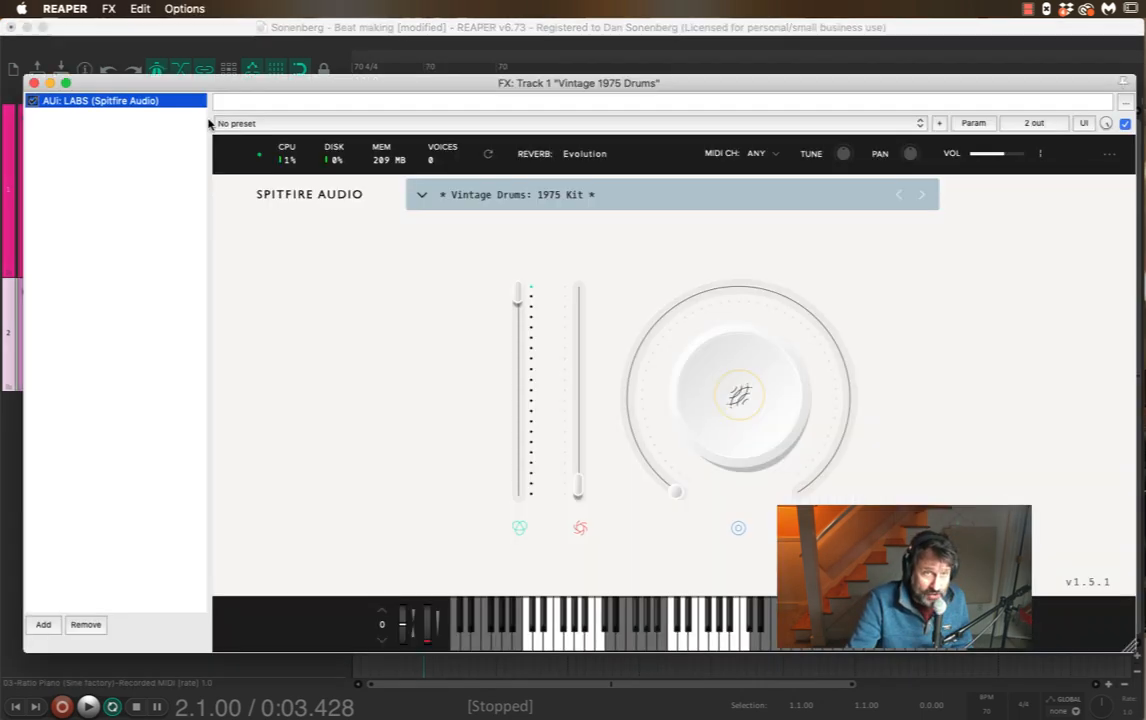
click(745, 400)
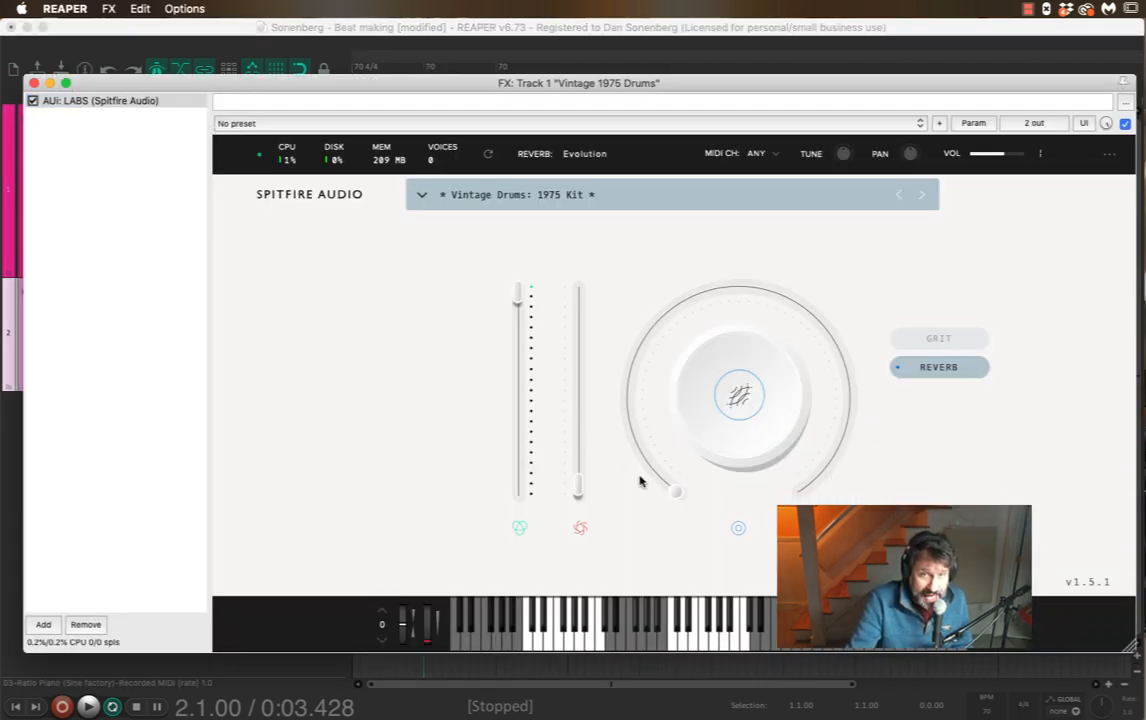
mouse_move(678, 497)
drag(678, 497, 698, 210)
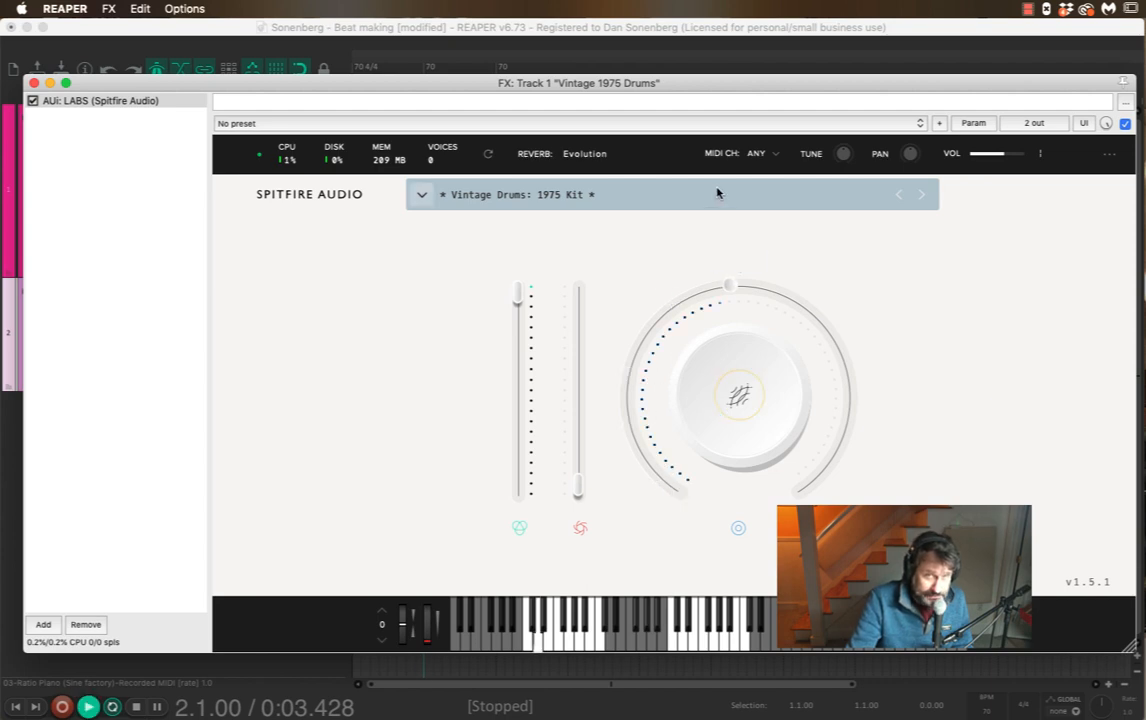
key(space)
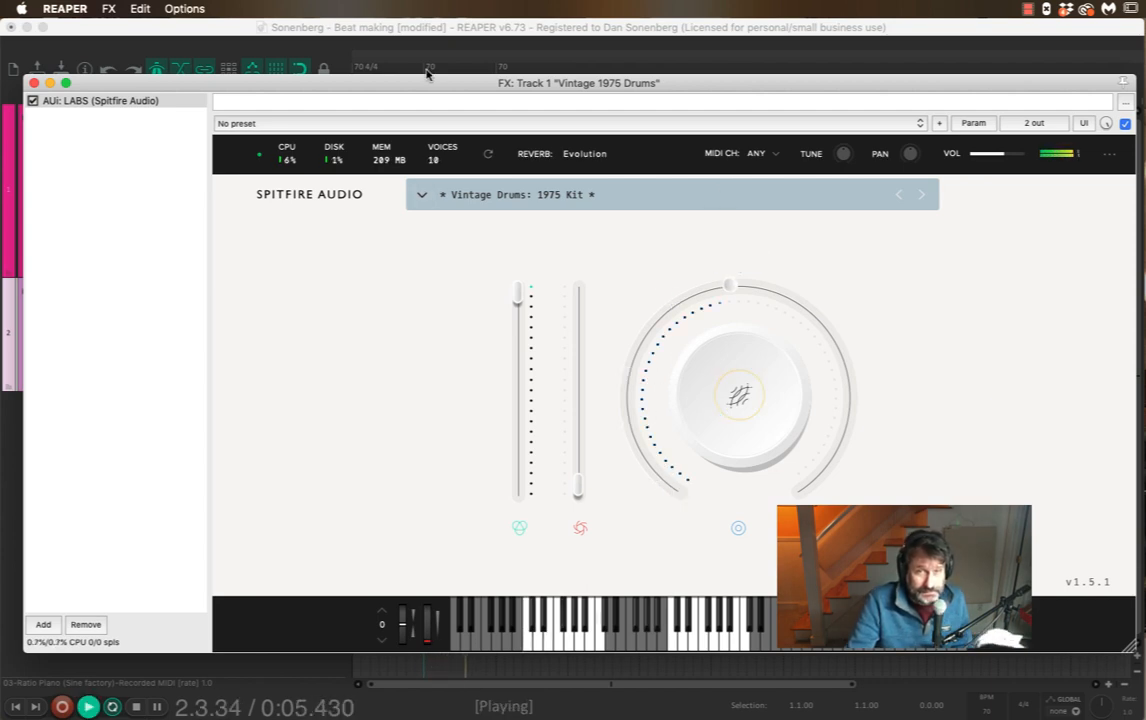
key(space)
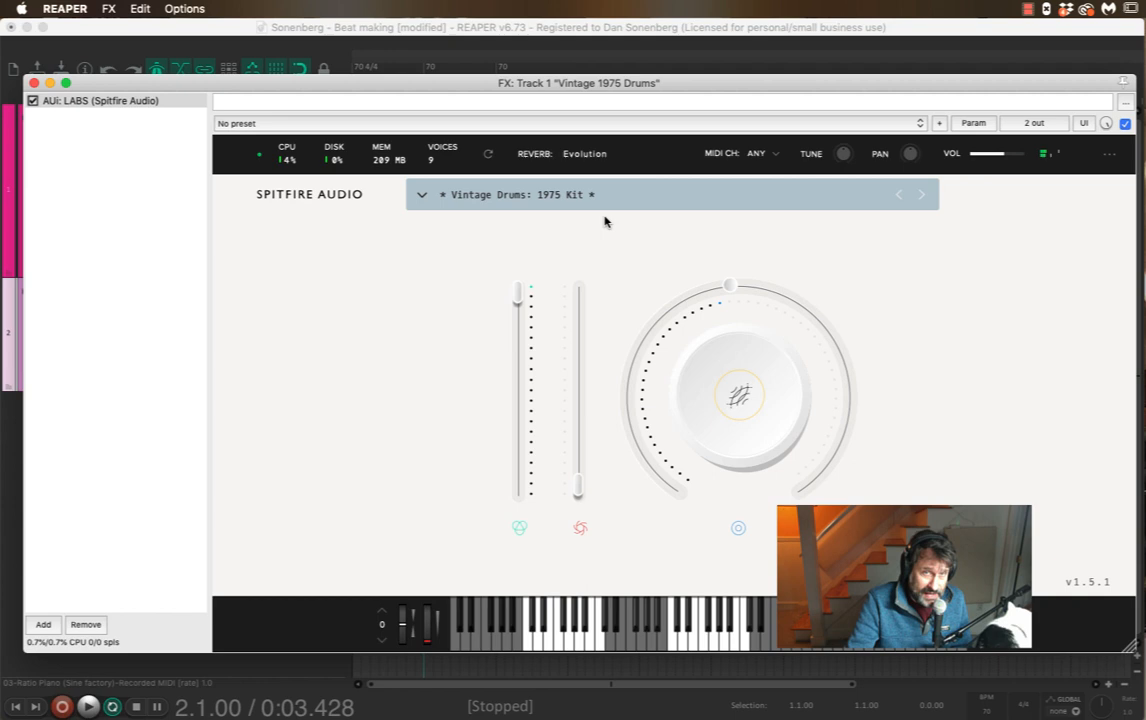
- Change the LABS reverb type to Toasty, raise its amount to about 58%, and audition the drums
click(566, 153)
click(598, 286)
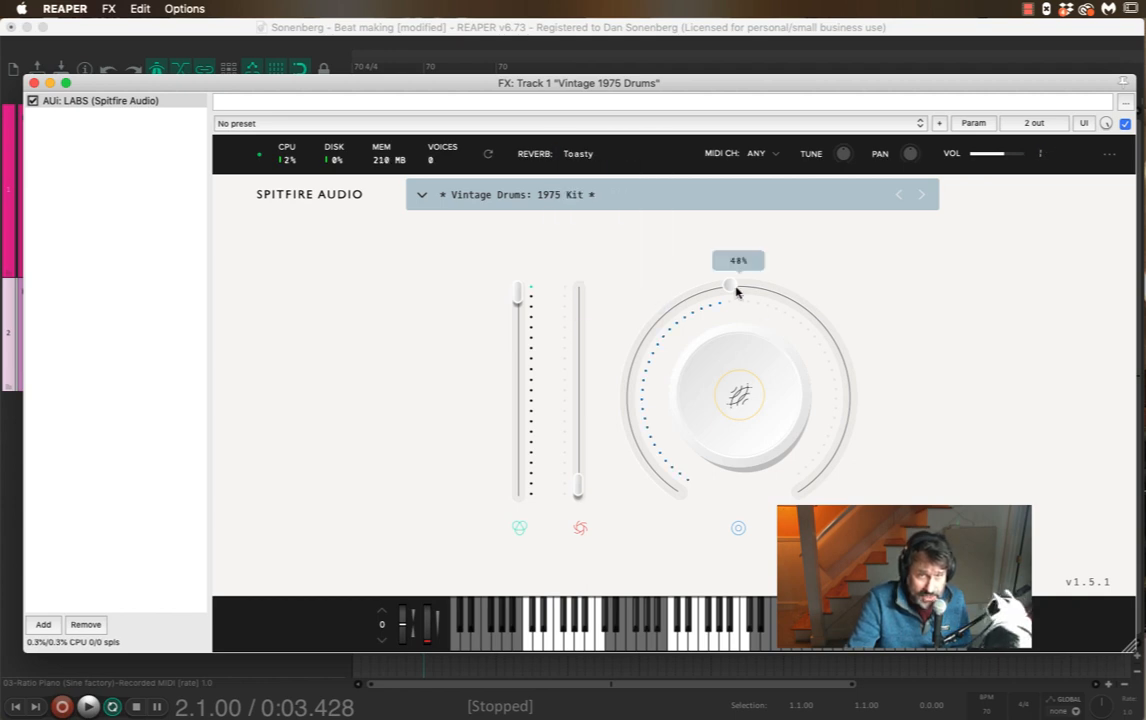
drag(739, 289, 783, 292)
key(space)
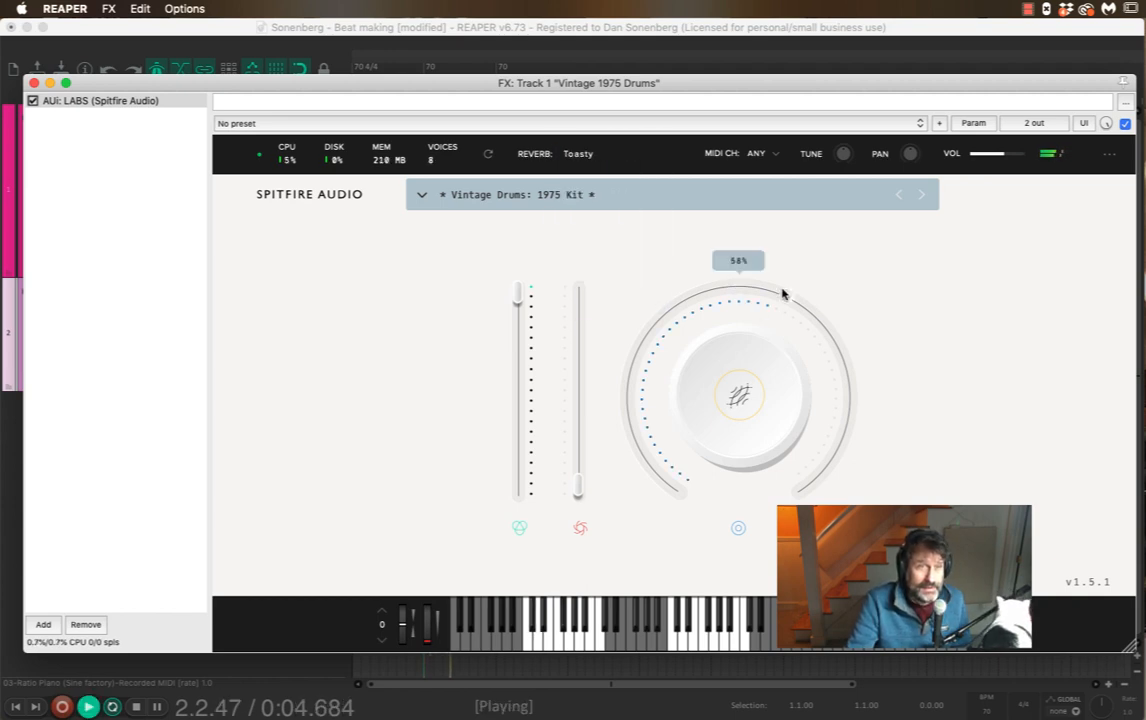
key(space)
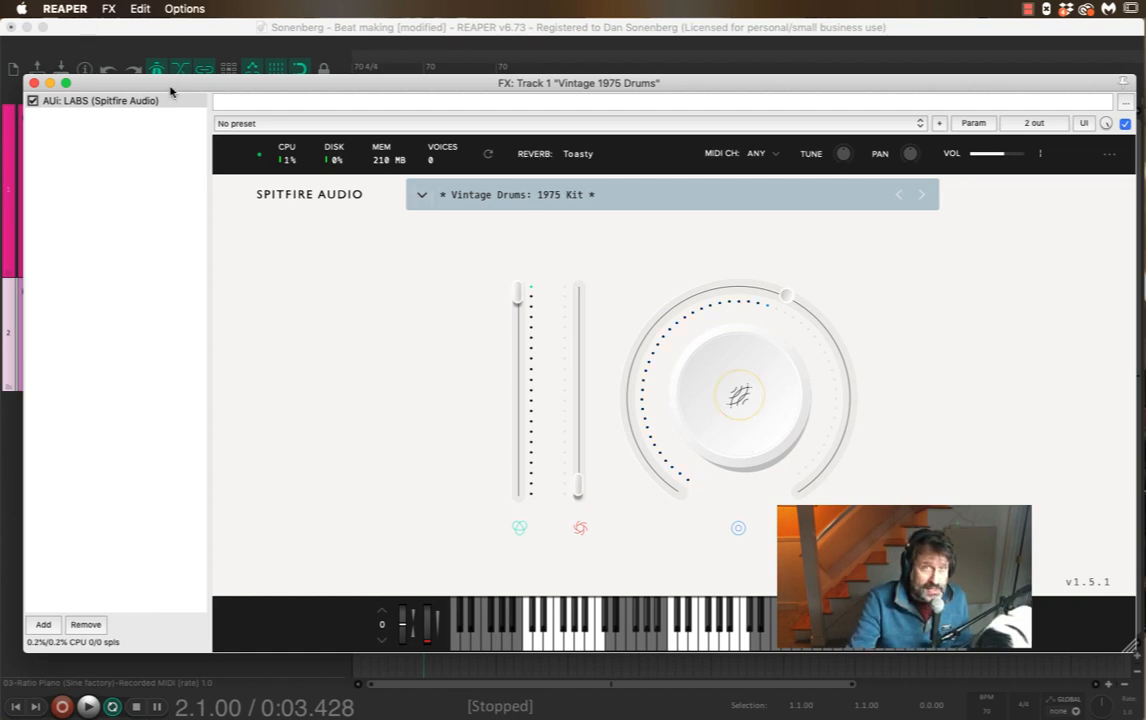
drag(170, 91, 473, 235)
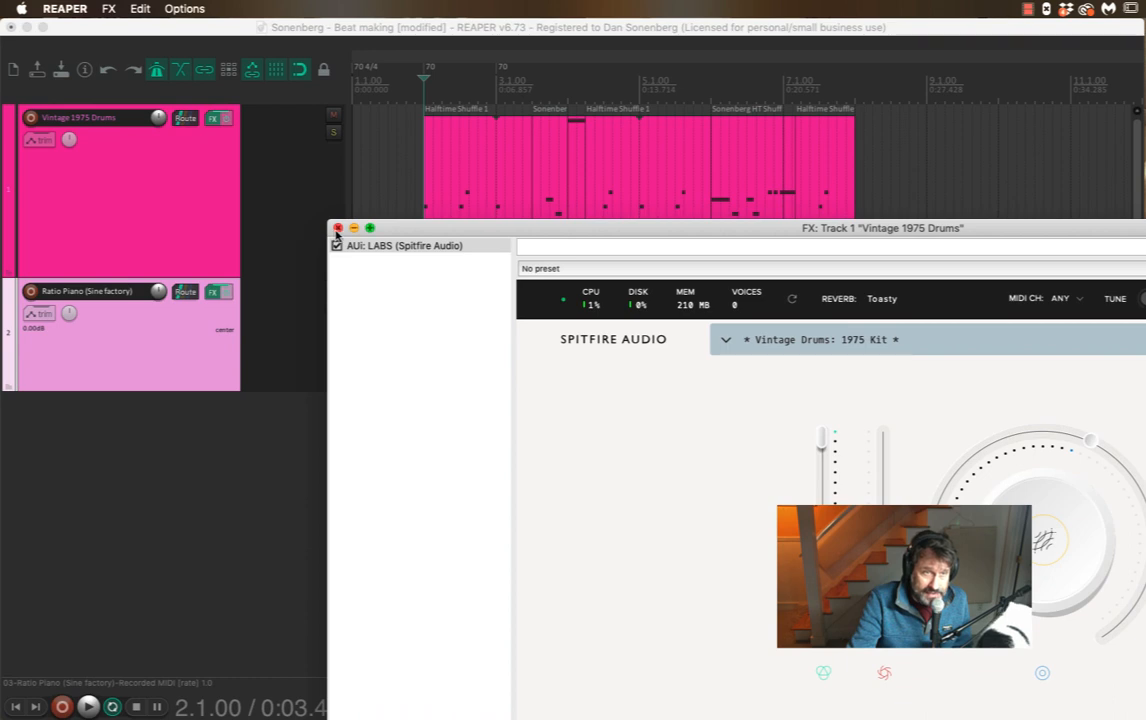
click(338, 228)
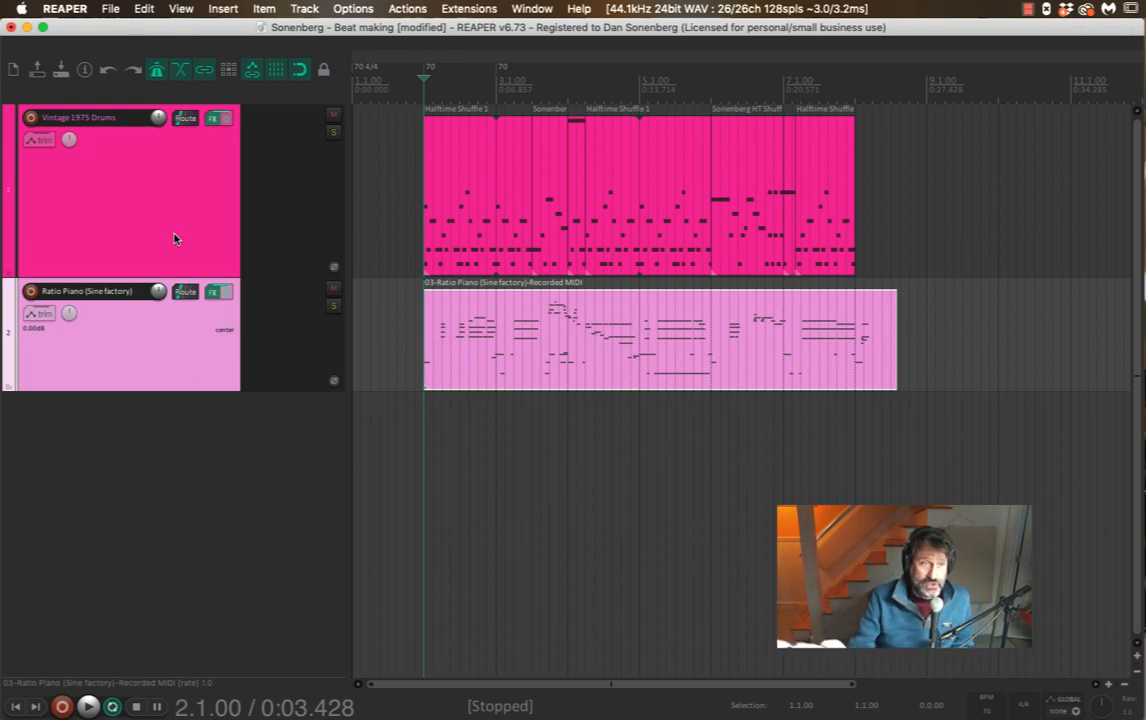
- Add a third track below the piano, enlarge its height, and name it Reverb
double_click(160, 440)
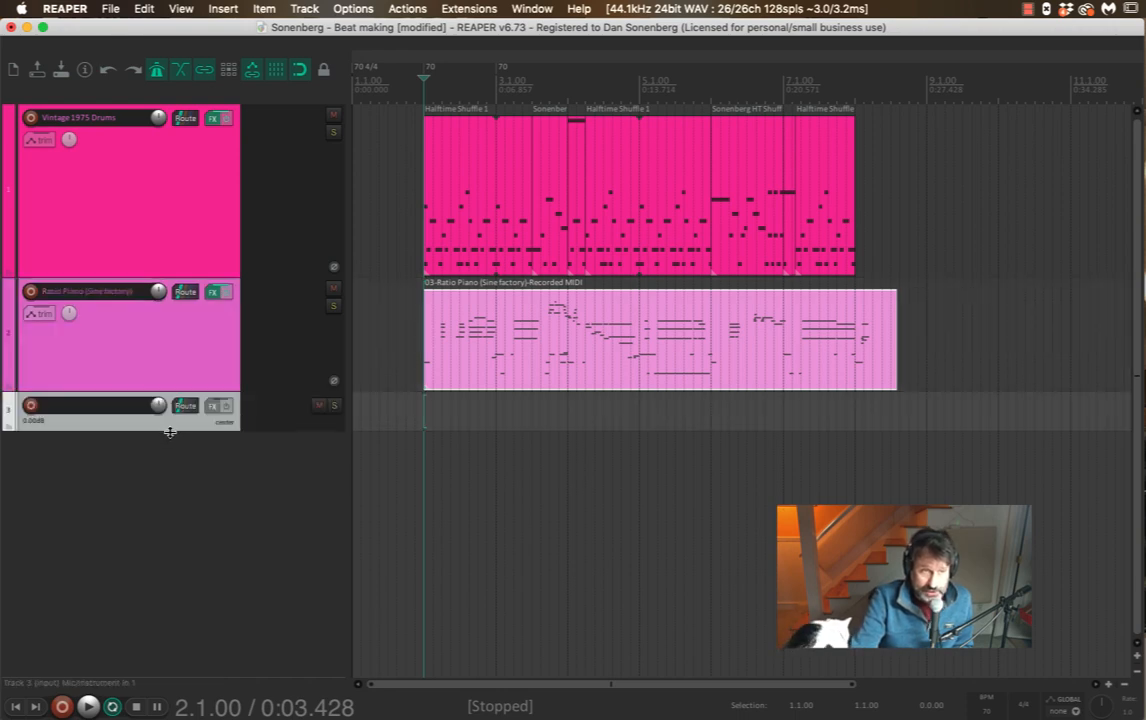
drag(170, 432, 163, 490)
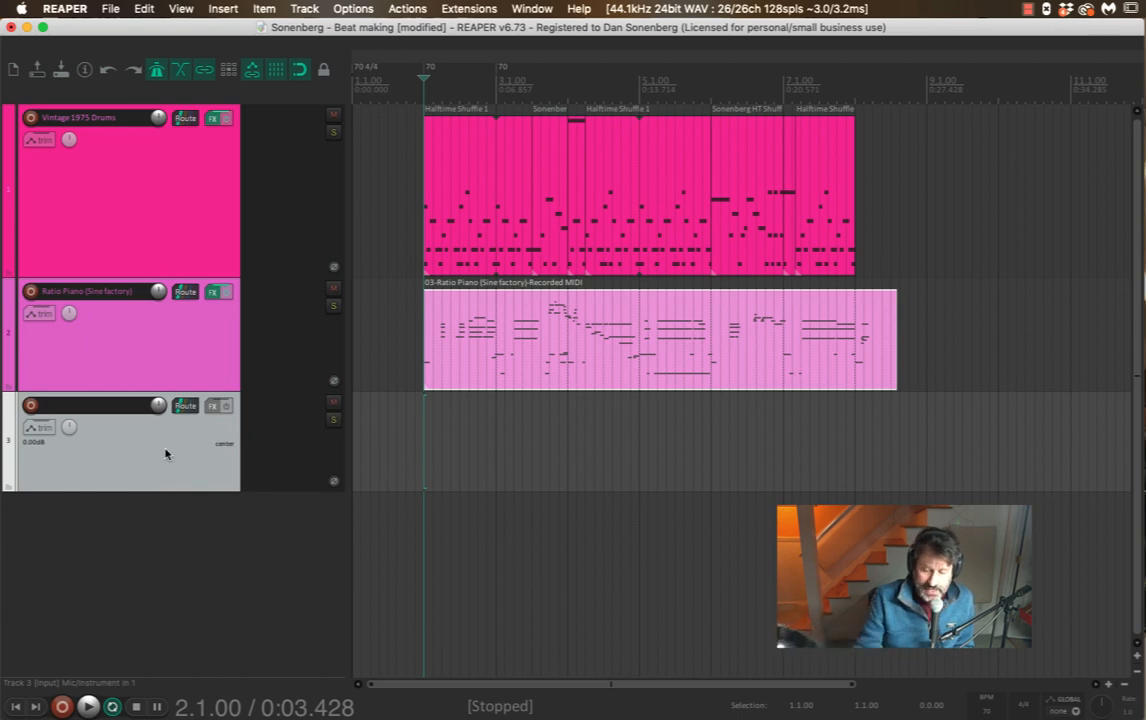
double_click(62, 405)
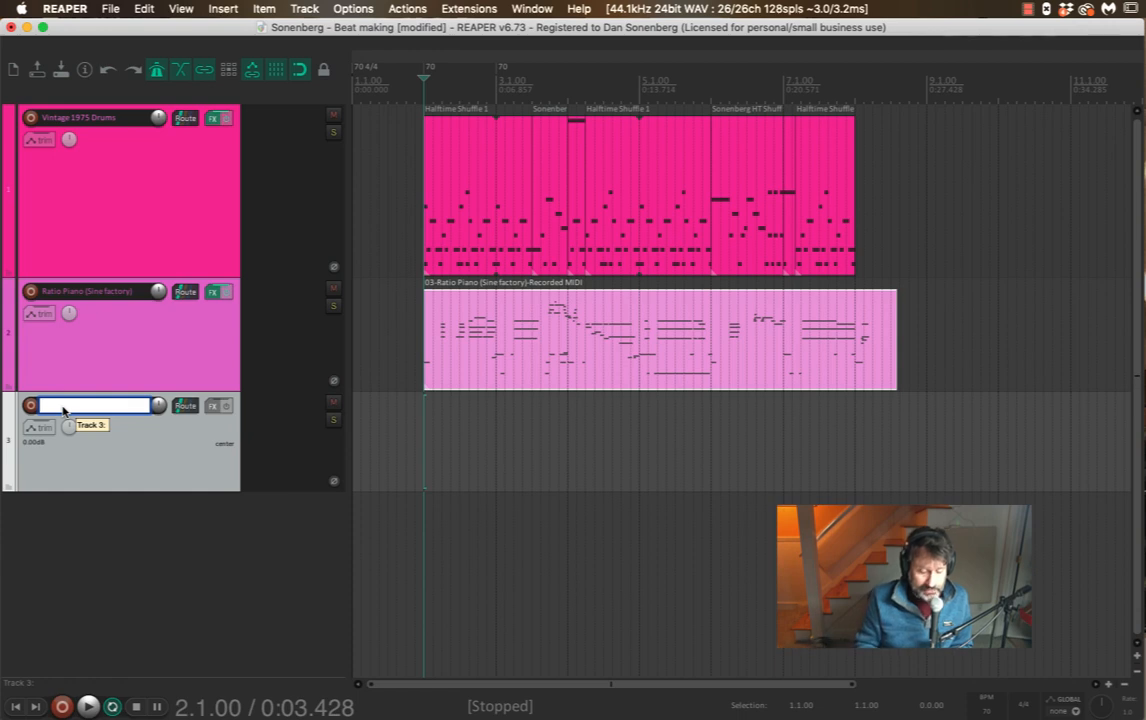
text(Reverb)
key(Return)
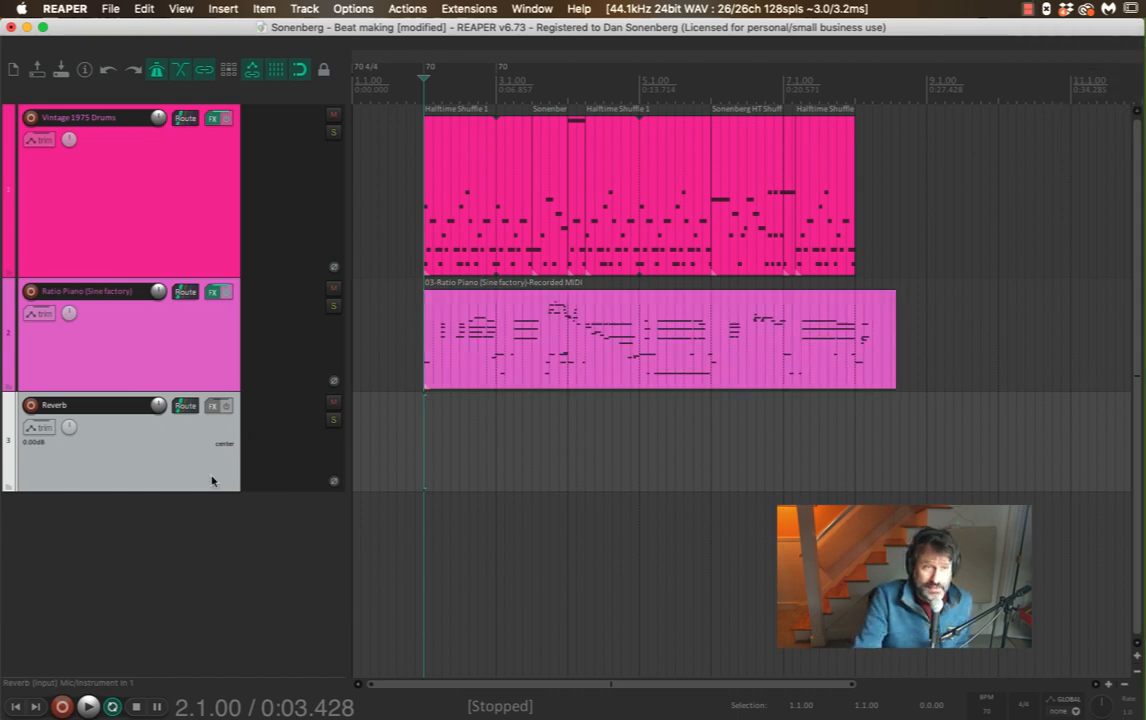
- Set the Reverb track's custom color to bright yellow
right_click(212, 481)
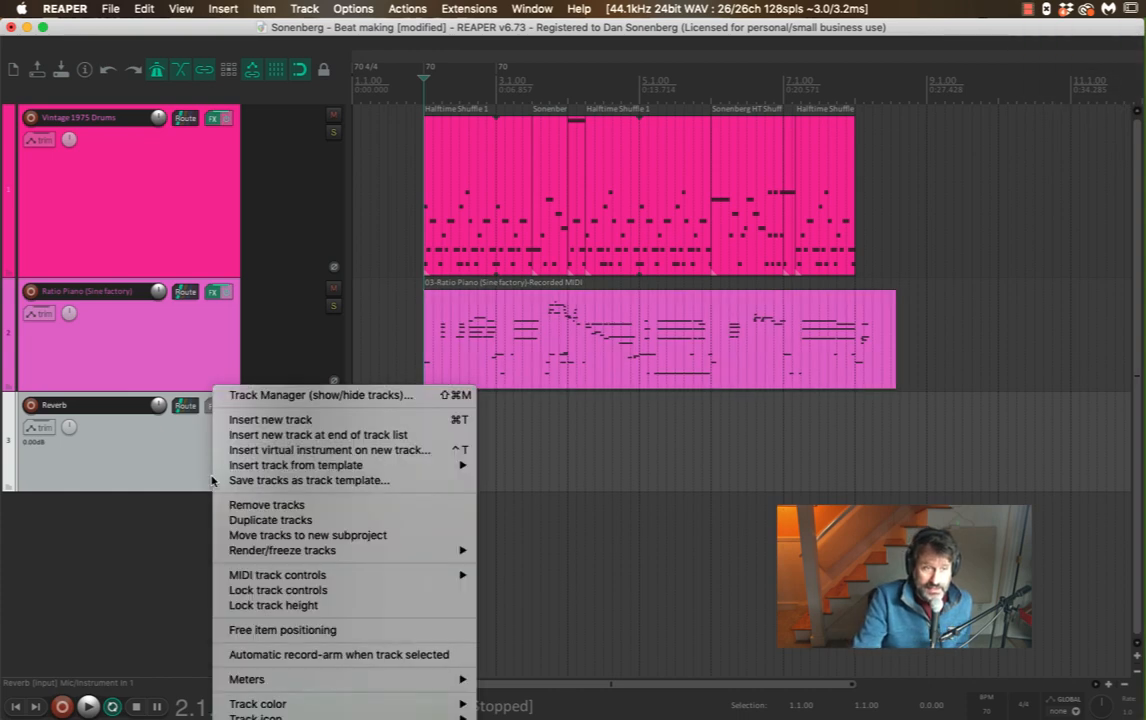
mouse_move(280, 704)
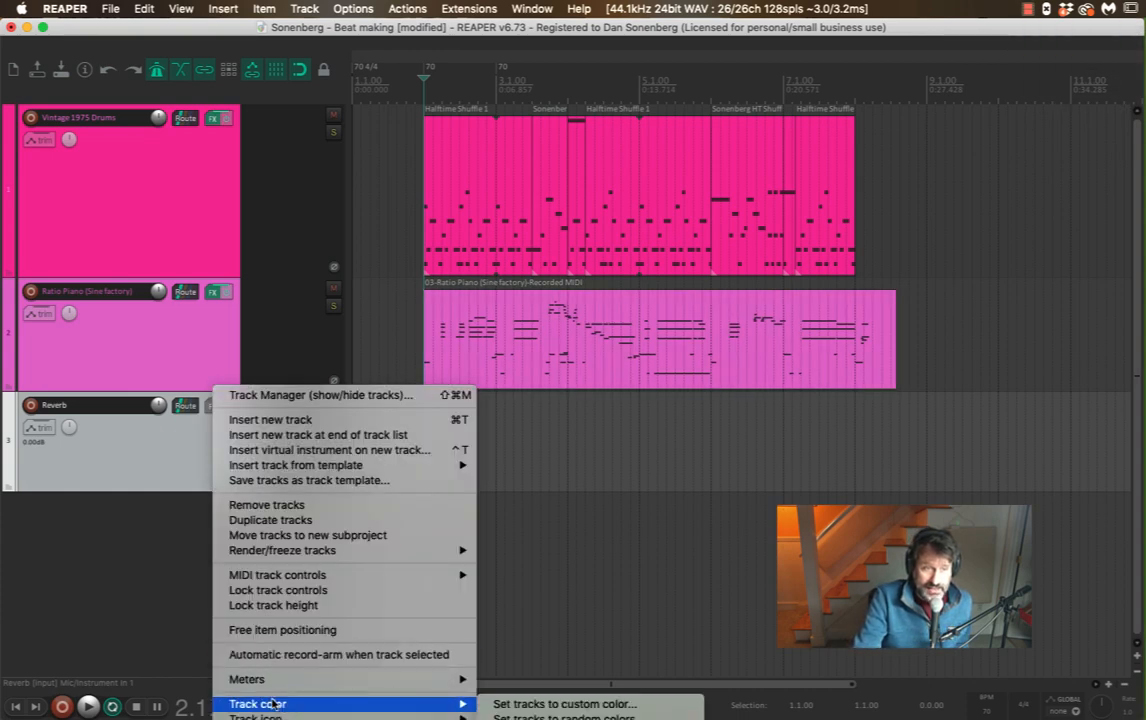
click(617, 710)
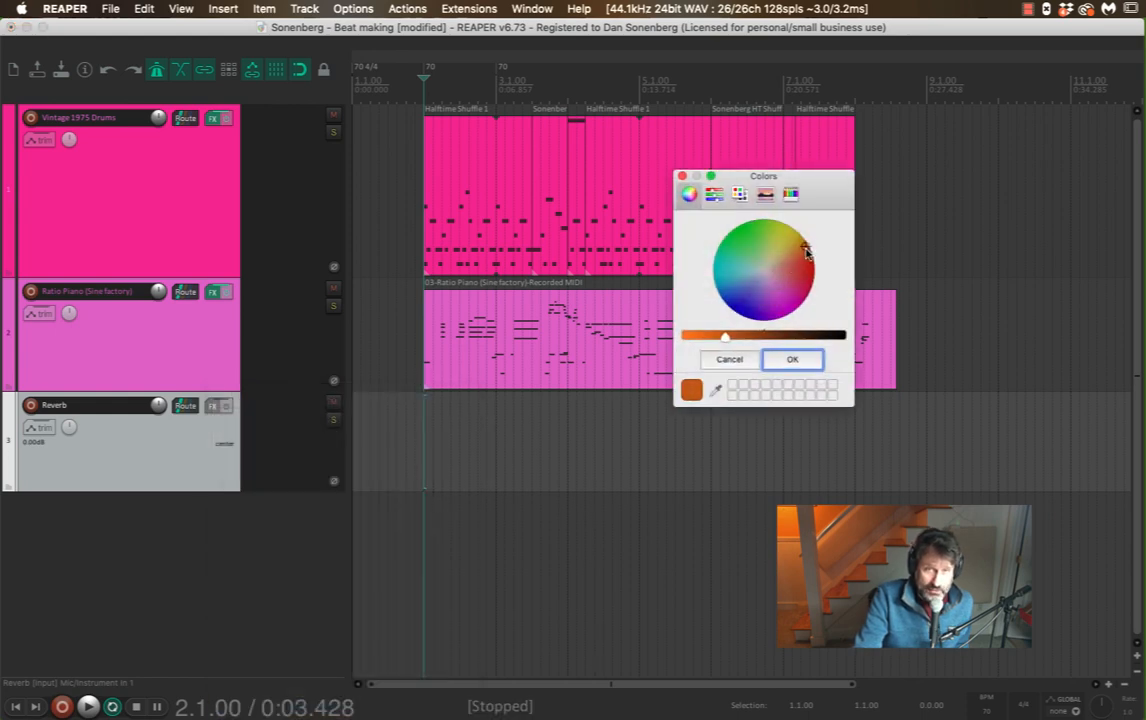
drag(806, 253, 790, 234)
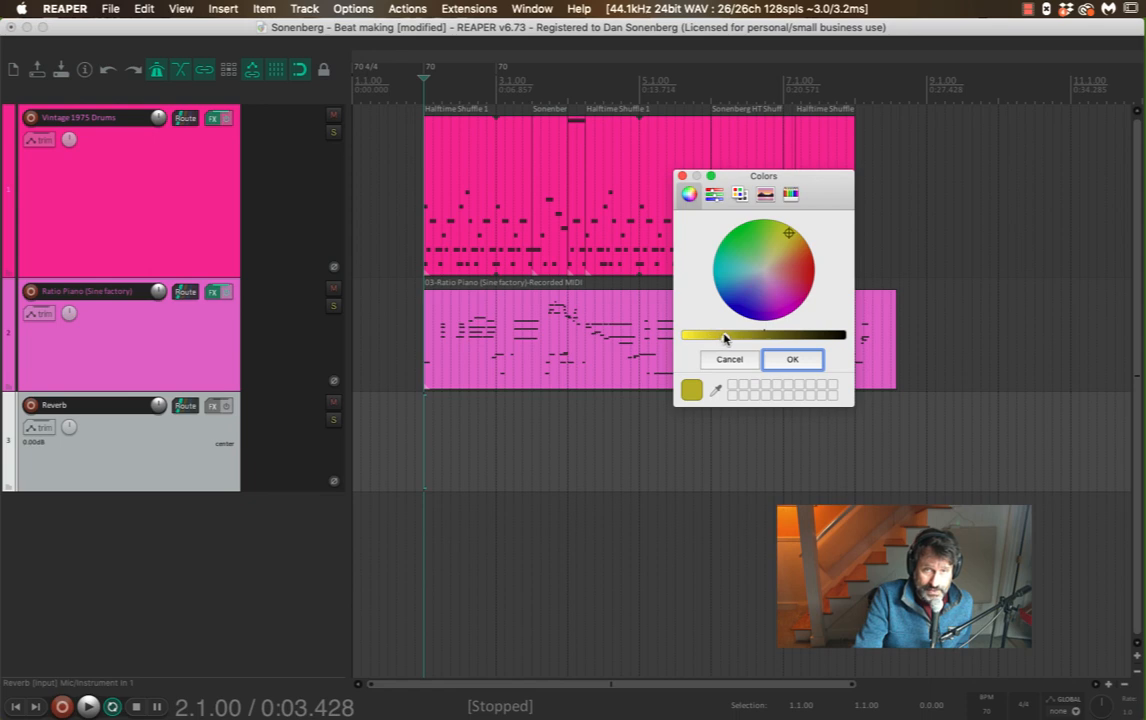
drag(724, 339, 612, 342)
click(792, 359)
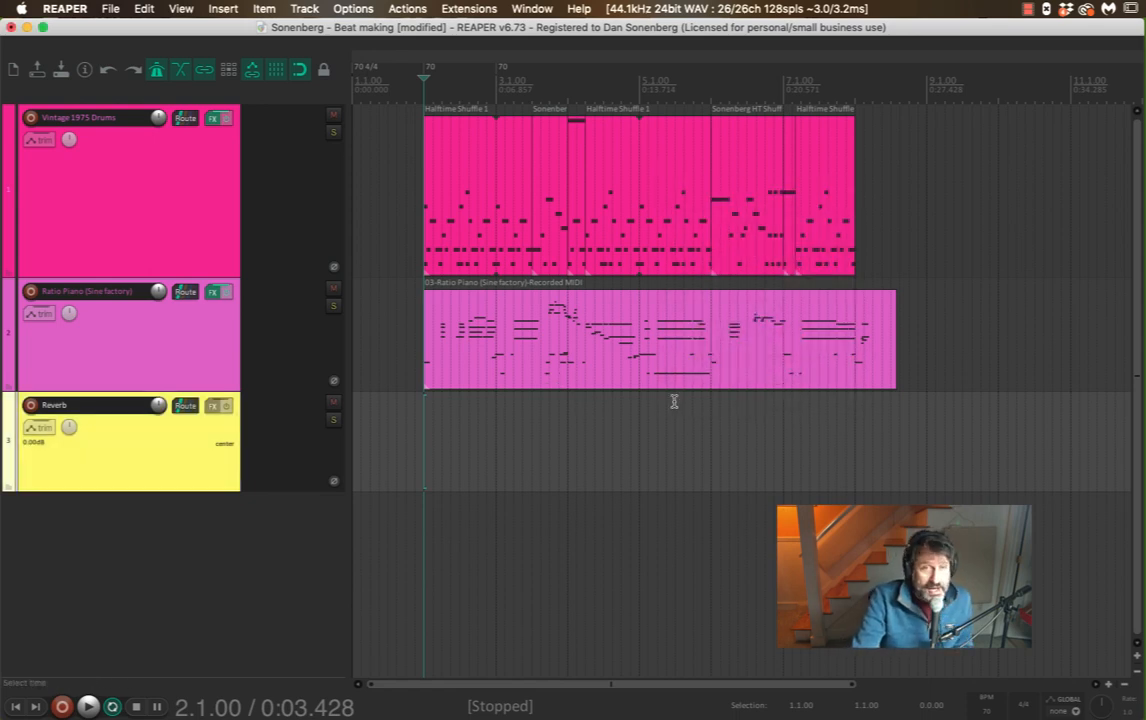
- Open the effects browser for the Reverb track and filter the Cockos plugins by "reverb"
click(213, 407)
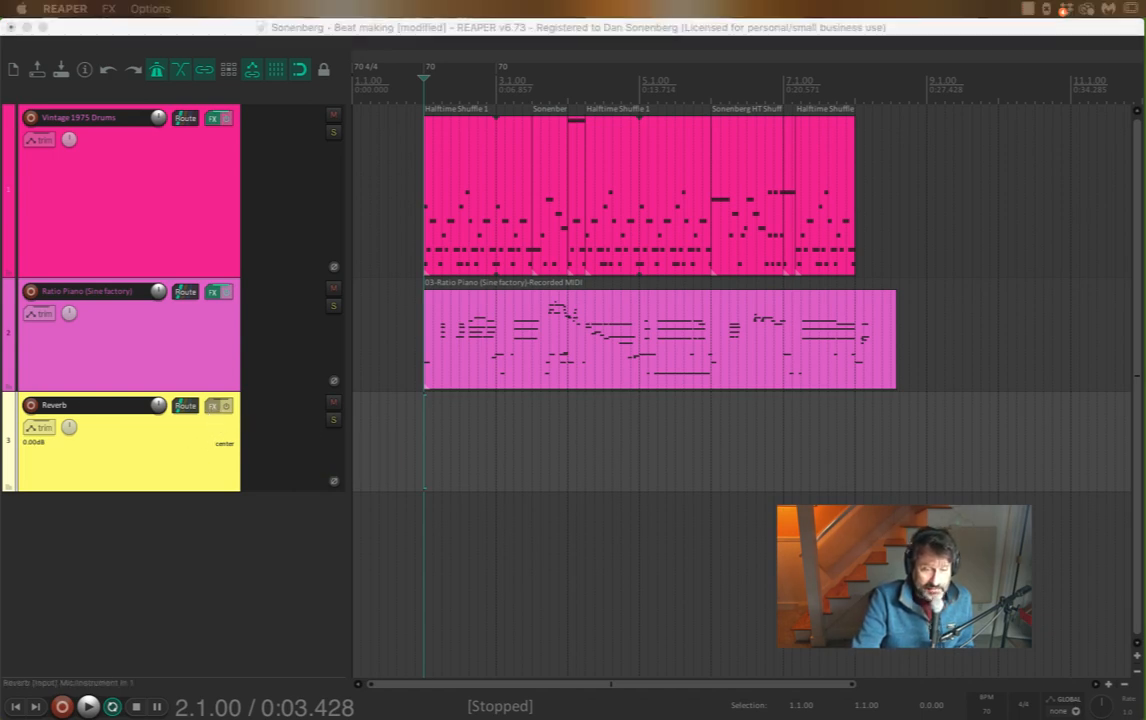
drag(391, 593, 283, 69)
click(196, 262)
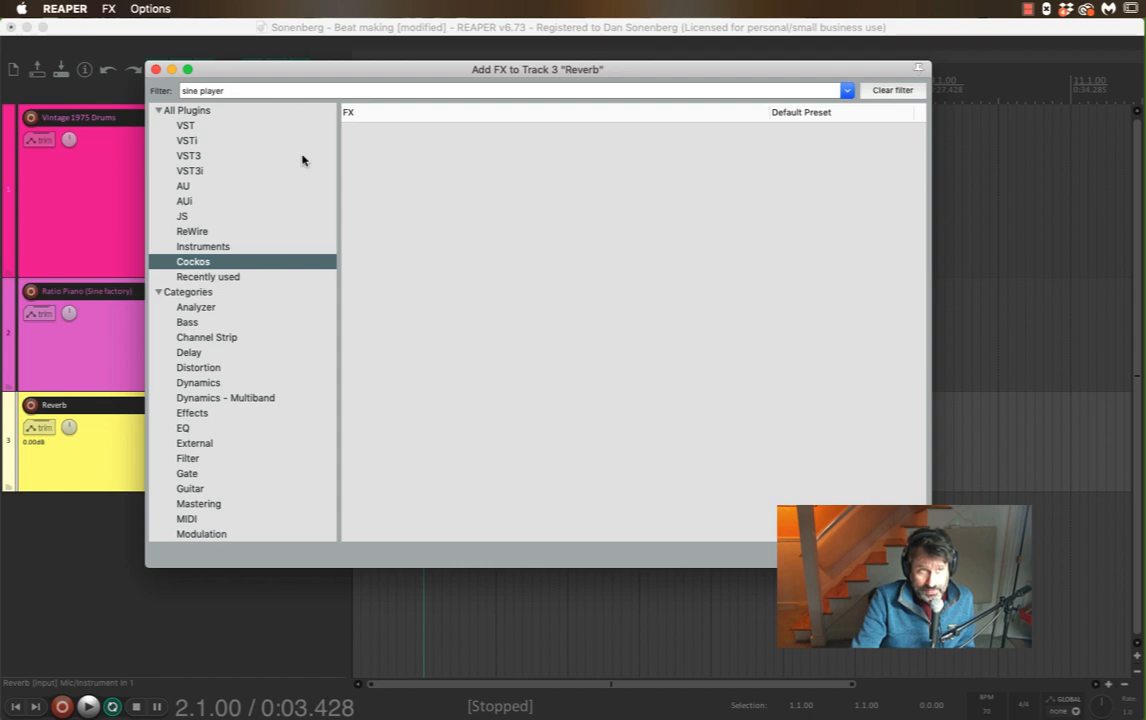
double_click(248, 91)
click(248, 91)
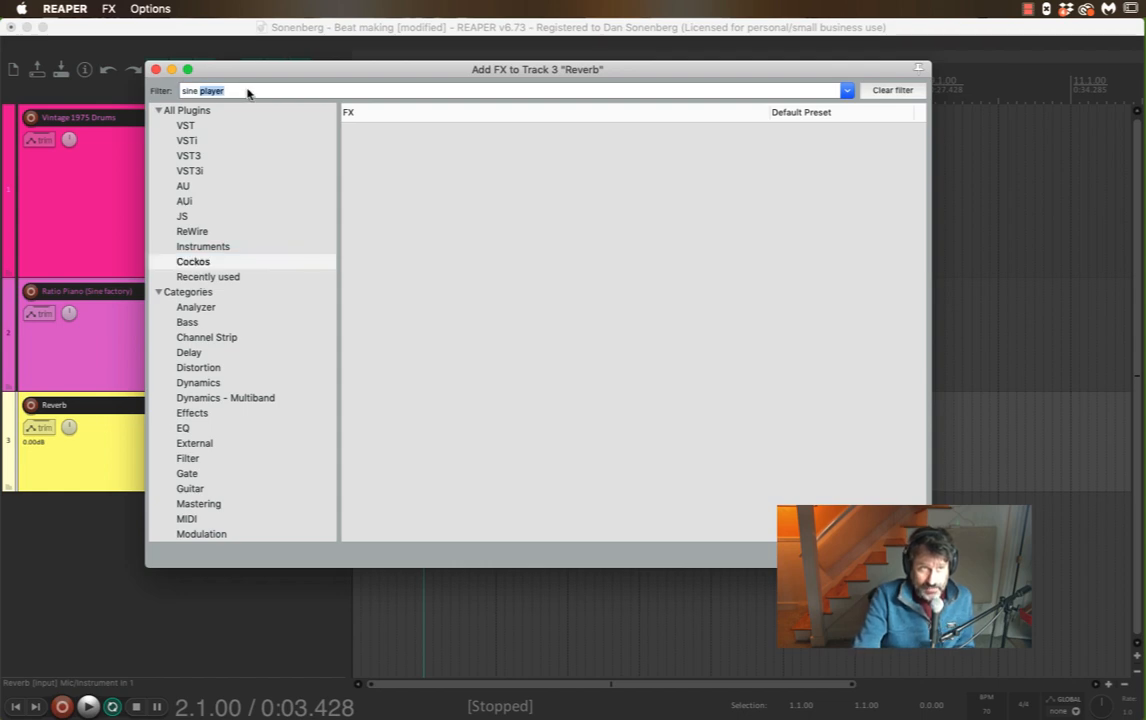
text(reverb)
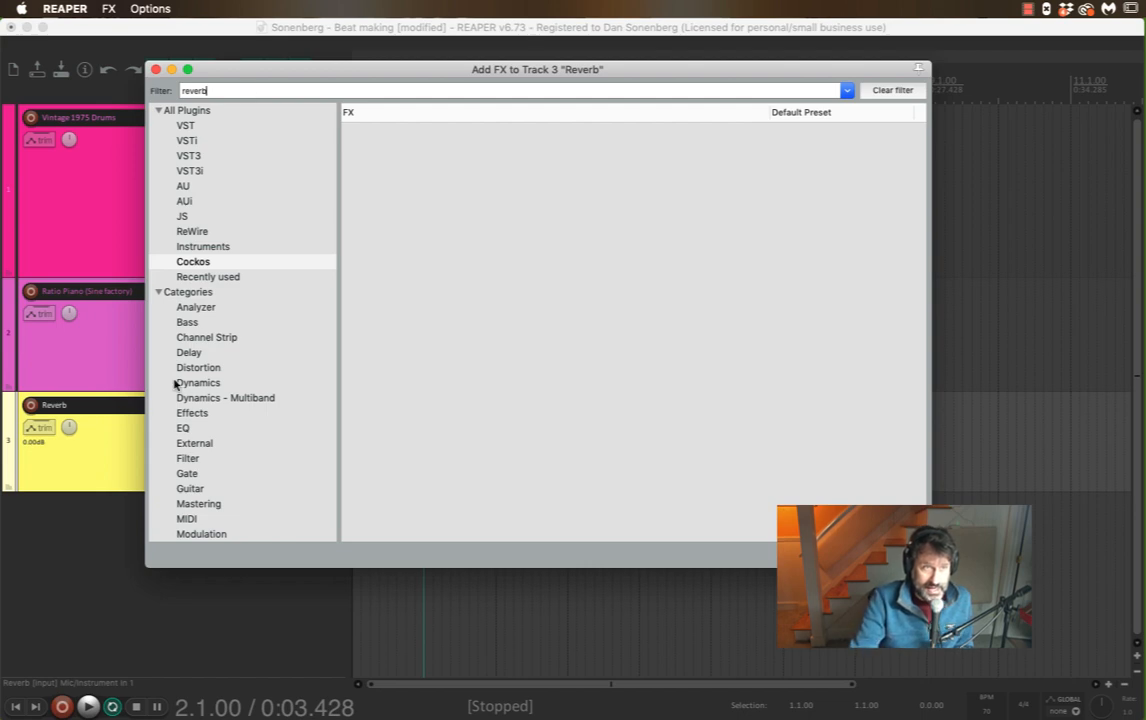
- Check the Reverb category for matching plugins and return to the Cockos plugins
scroll(216, 405, down, 5)
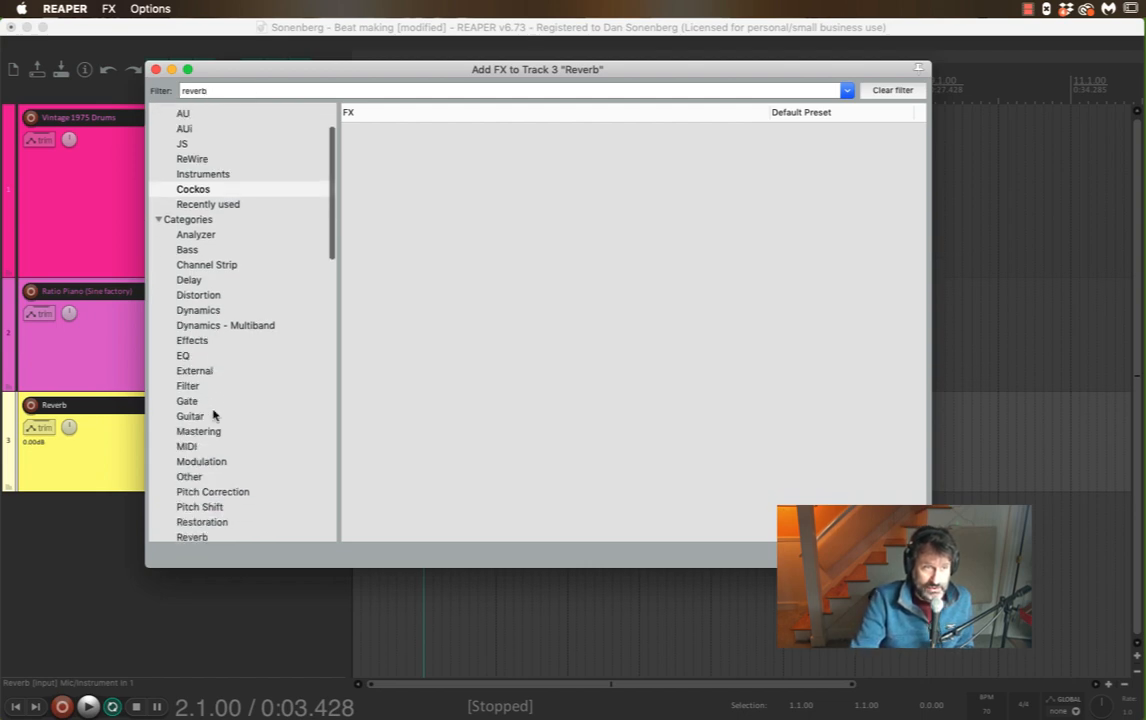
click(192, 524)
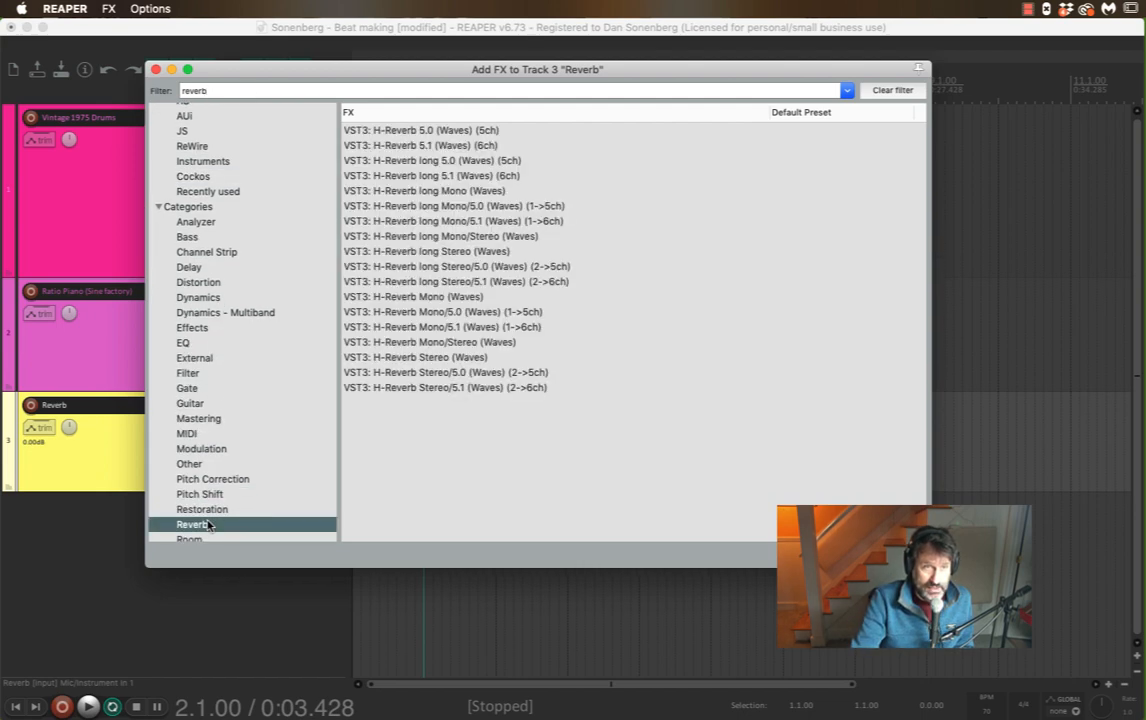
scroll(269, 358, up, 4)
scroll(269, 358, up, 1)
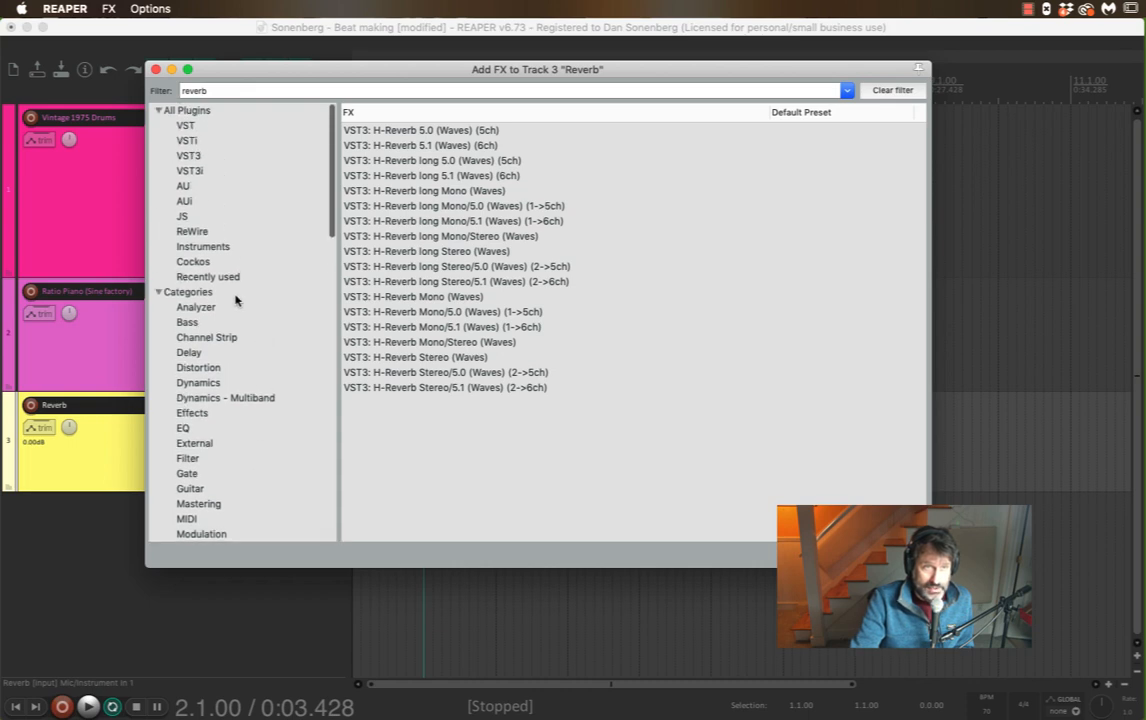
click(210, 263)
scroll(234, 440, down, 5)
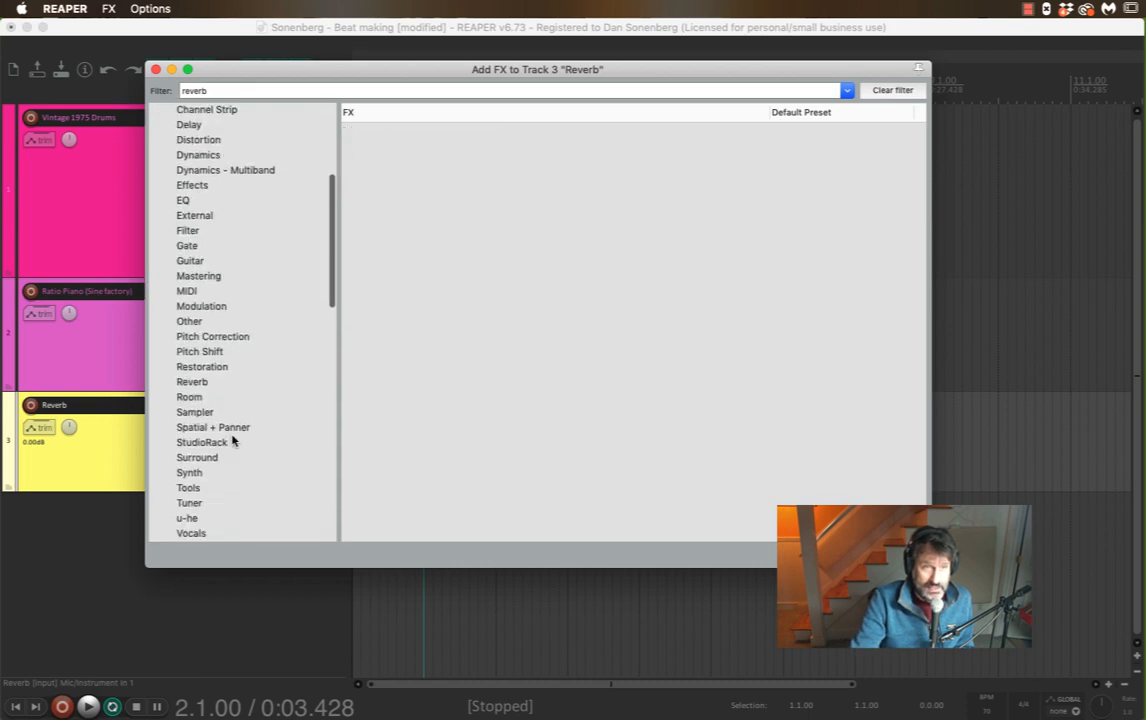
scroll(233, 440, up, 5)
- Filter the Cockos plugins by "reaverb" and add ReaVerbate to the Reverb track
double_click(211, 89)
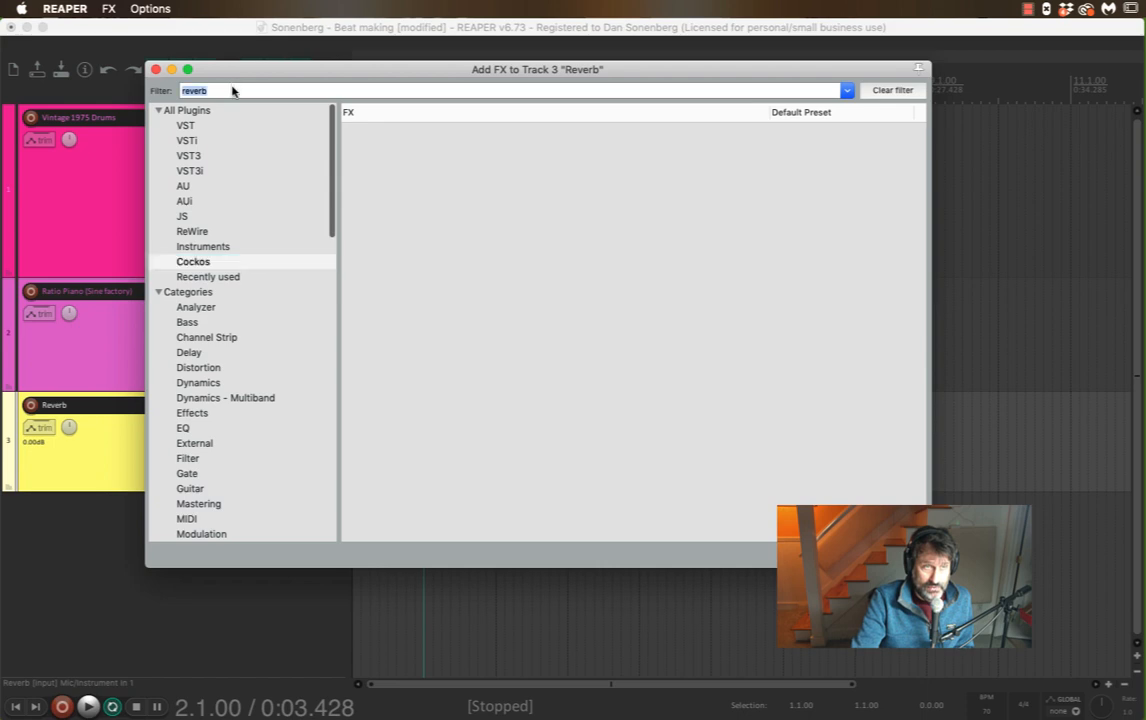
text(r)
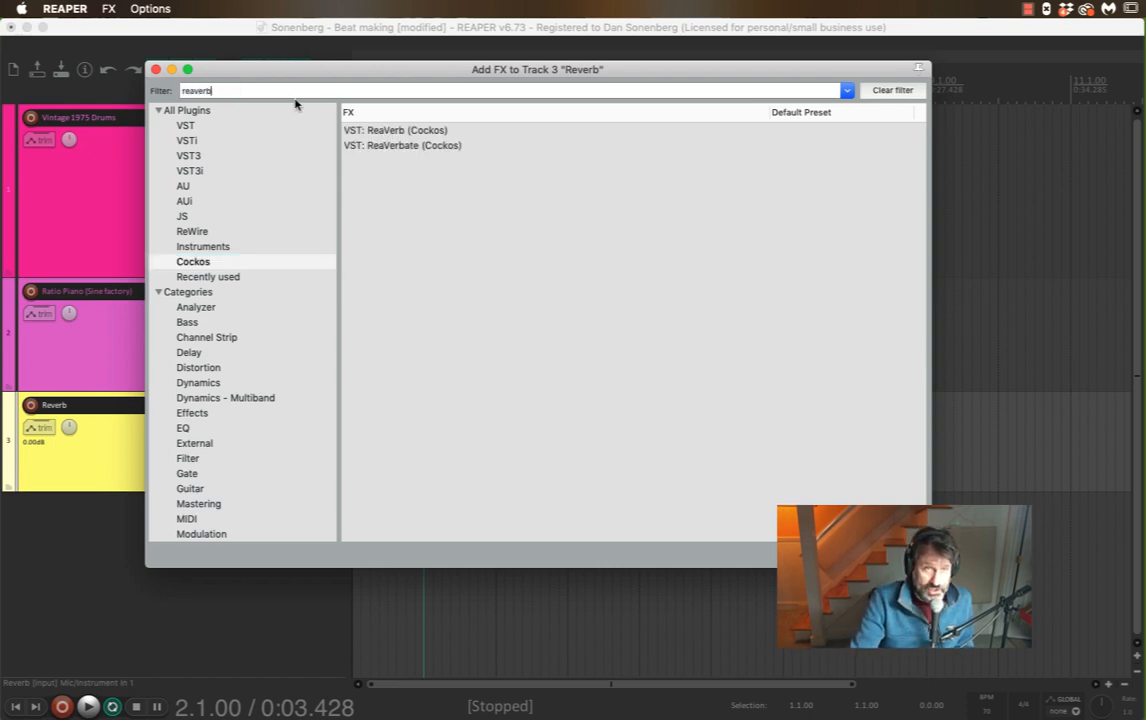
click(406, 155)
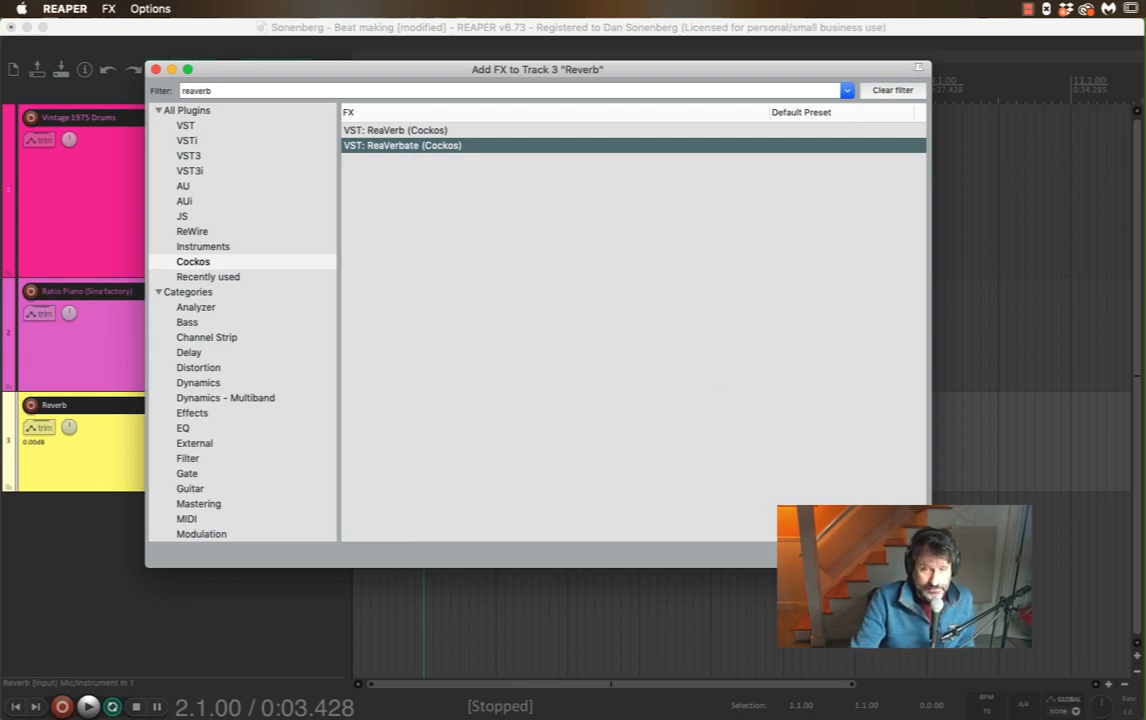
key(Return)
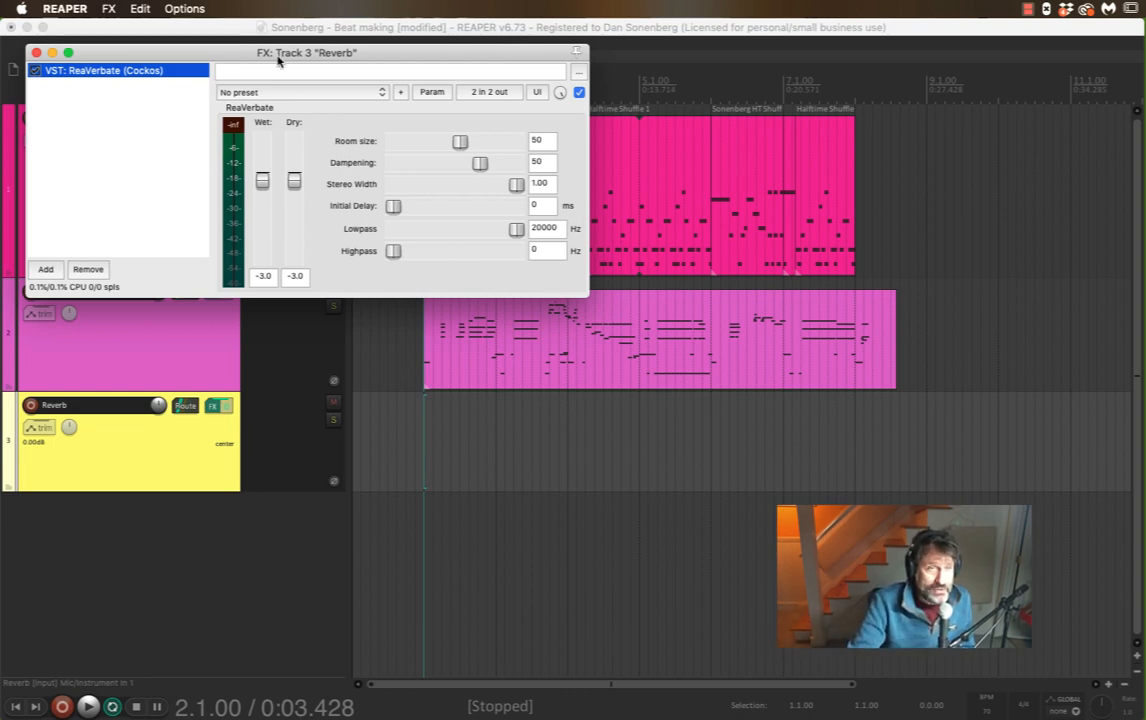
- Set ReaVerbate's dry level to -inf and its wet level to about +0.1 dB, and put the plugin window away
drag(293, 185, 277, 334)
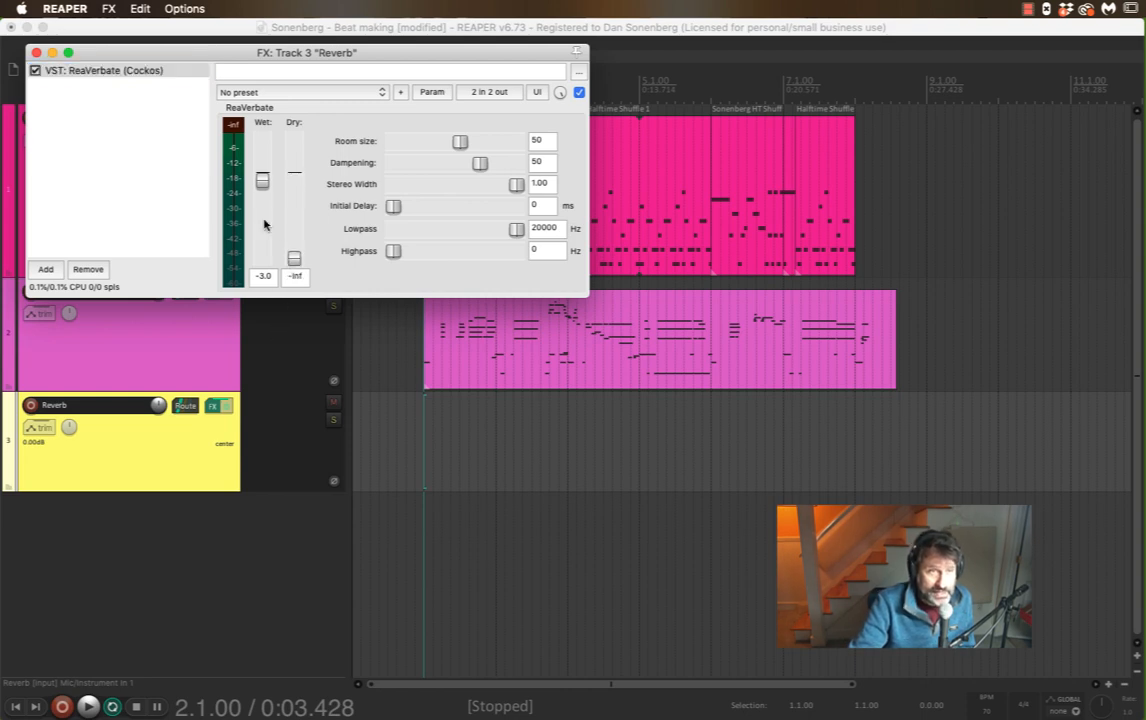
drag(262, 181, 262, 174)
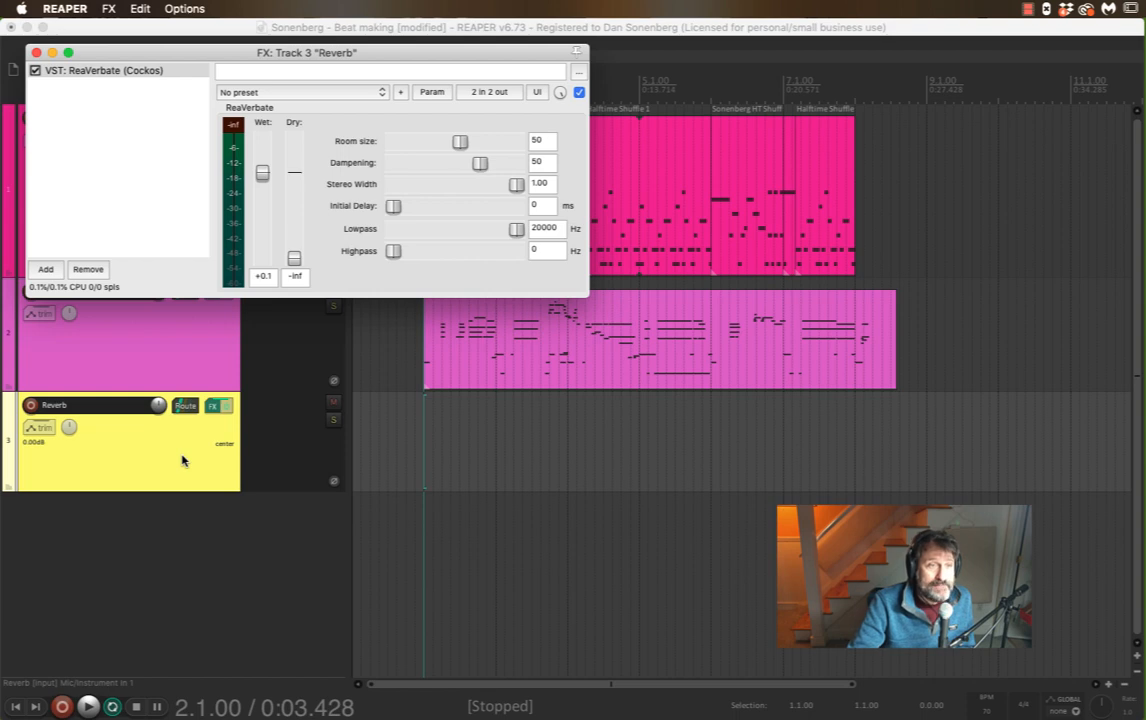
drag(156, 54, 672, 226)
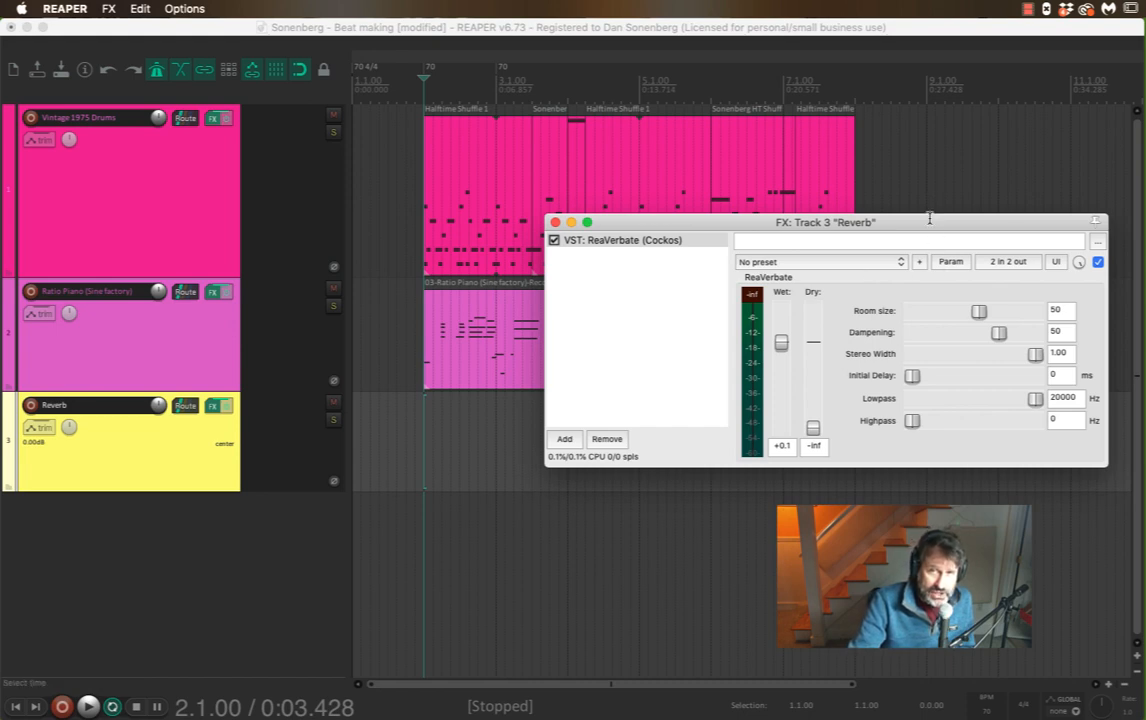
drag(930, 218, 710, 146)
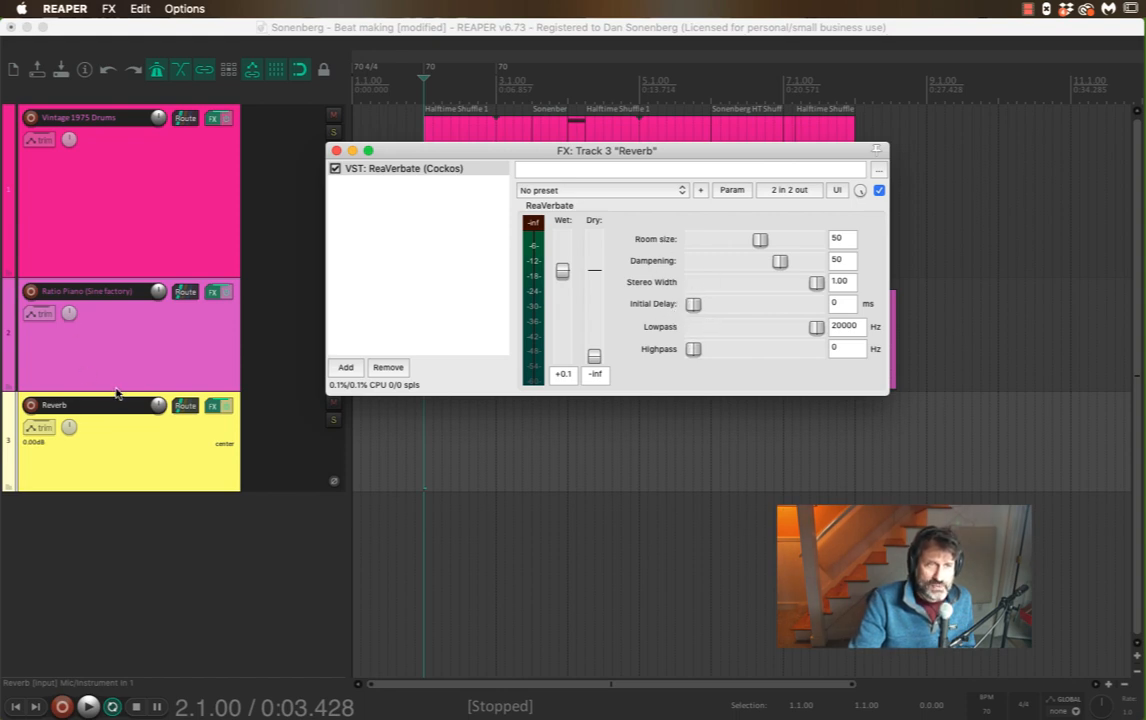
drag(469, 157, 721, 246)
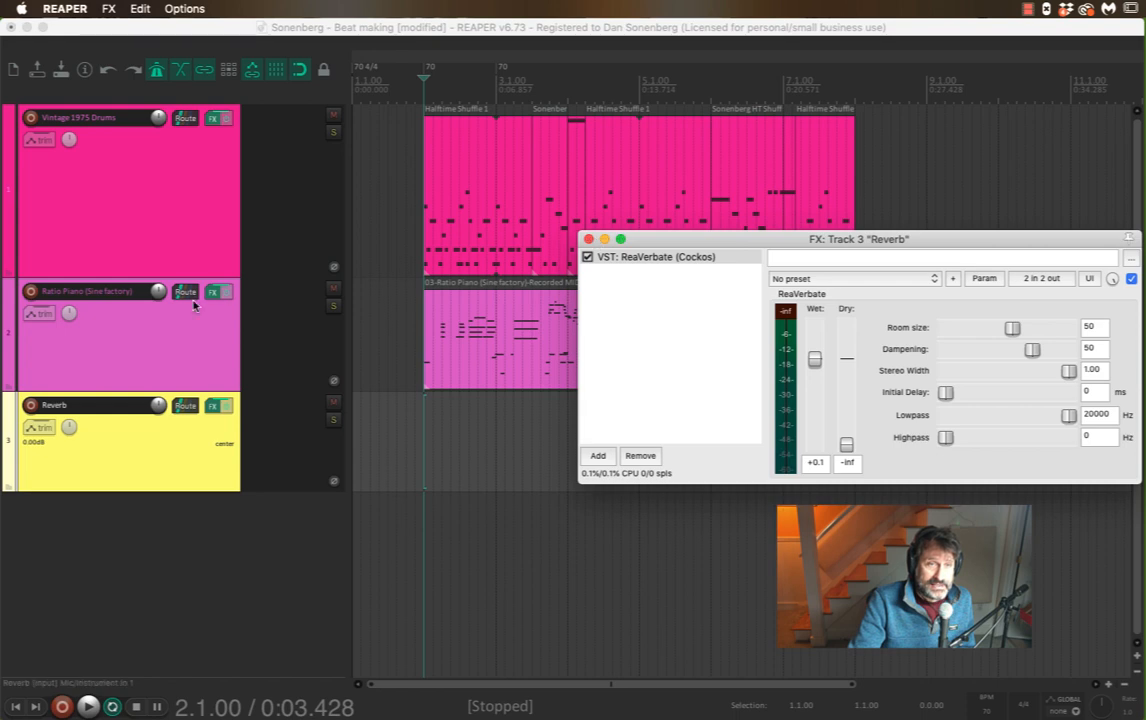
click(604, 239)
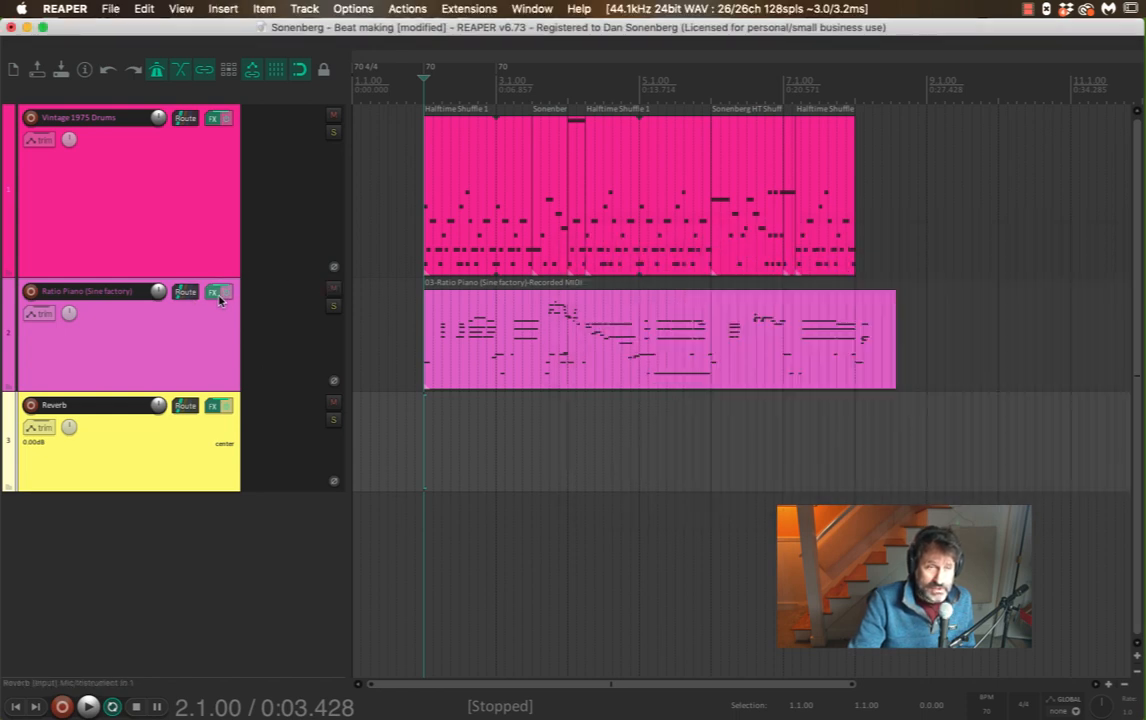
- Mute the Ratio Piano track and audition the drums alone
click(333, 288)
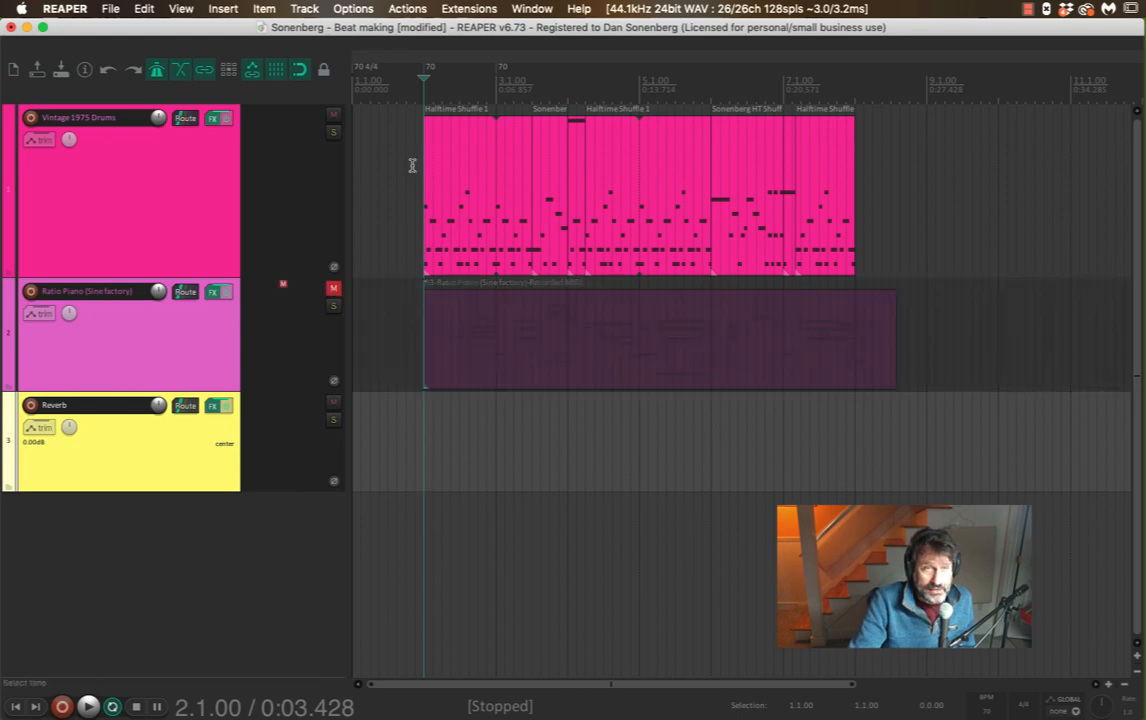
key(space)
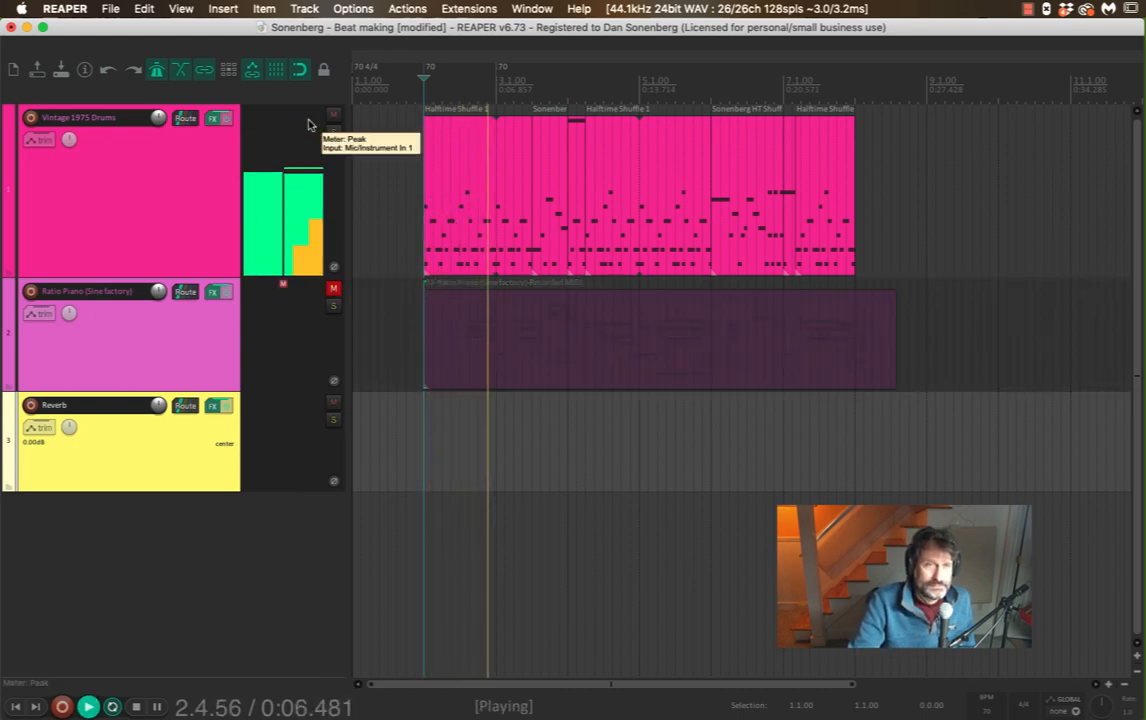
key(space)
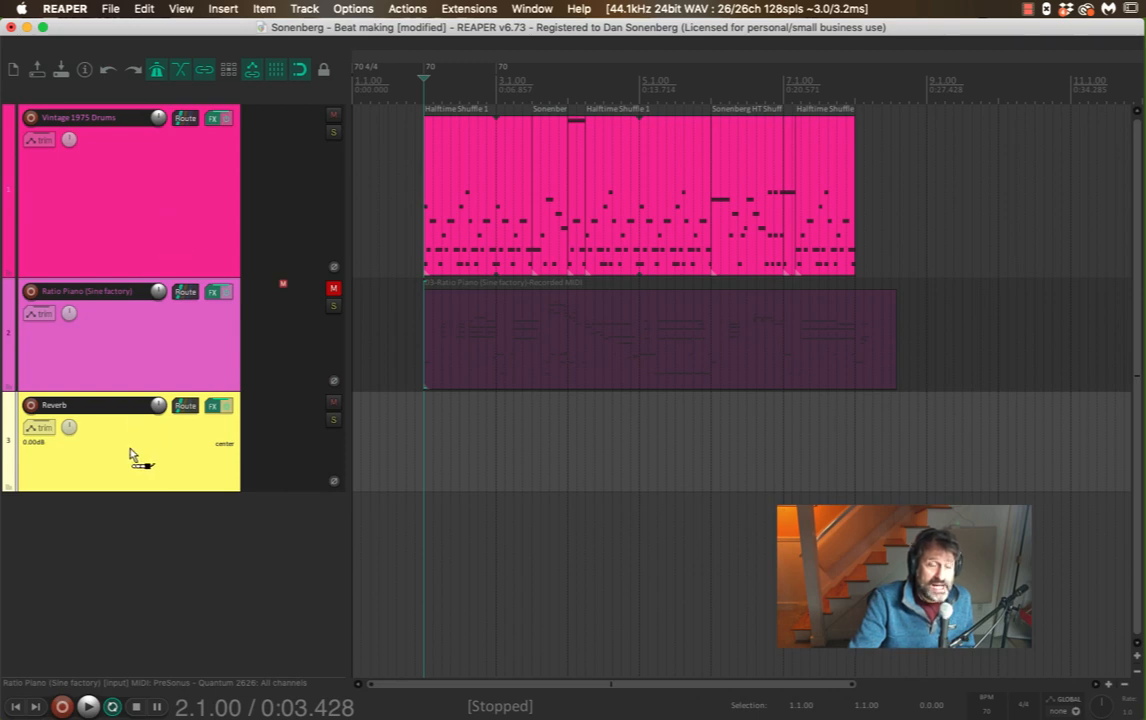
- Create a send from the Vintage 1975 Drums track to the Reverb track and audition the drums with it
drag(130, 455, 130, 454)
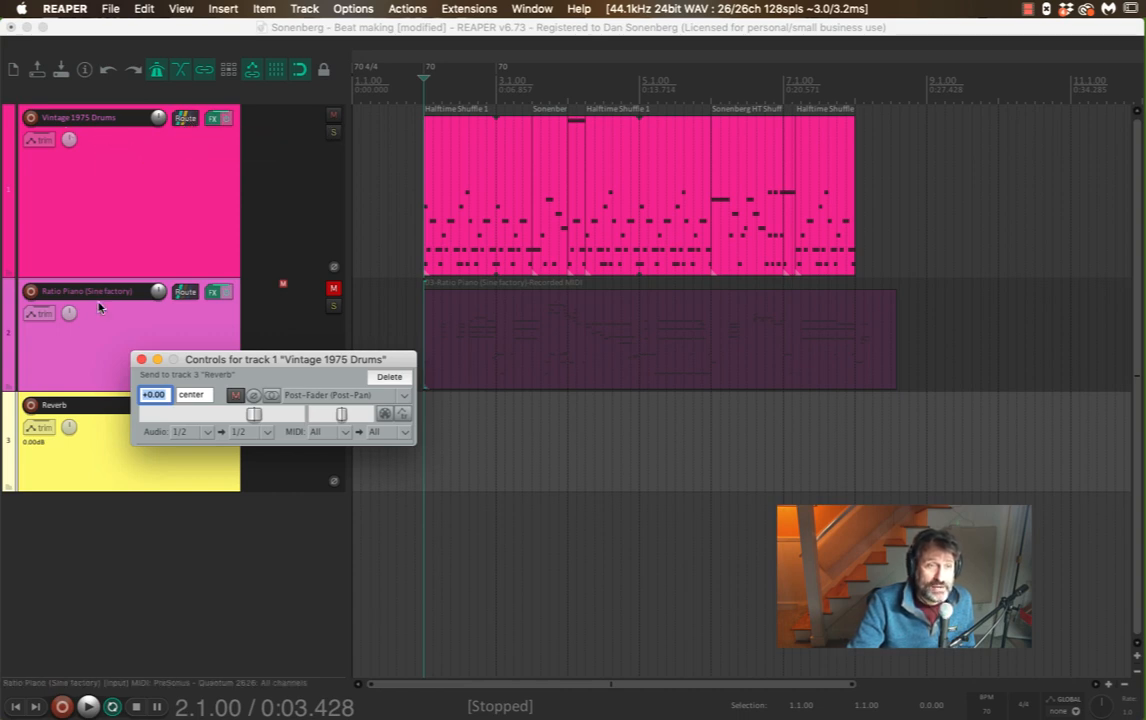
click(253, 418)
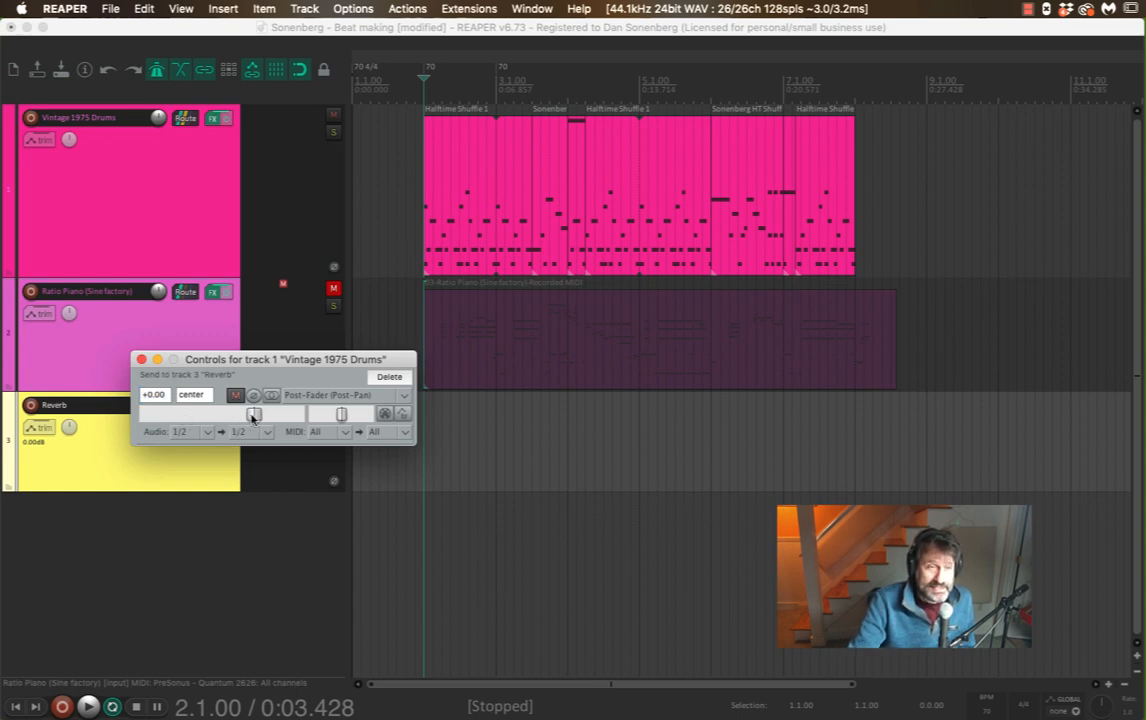
key(space)
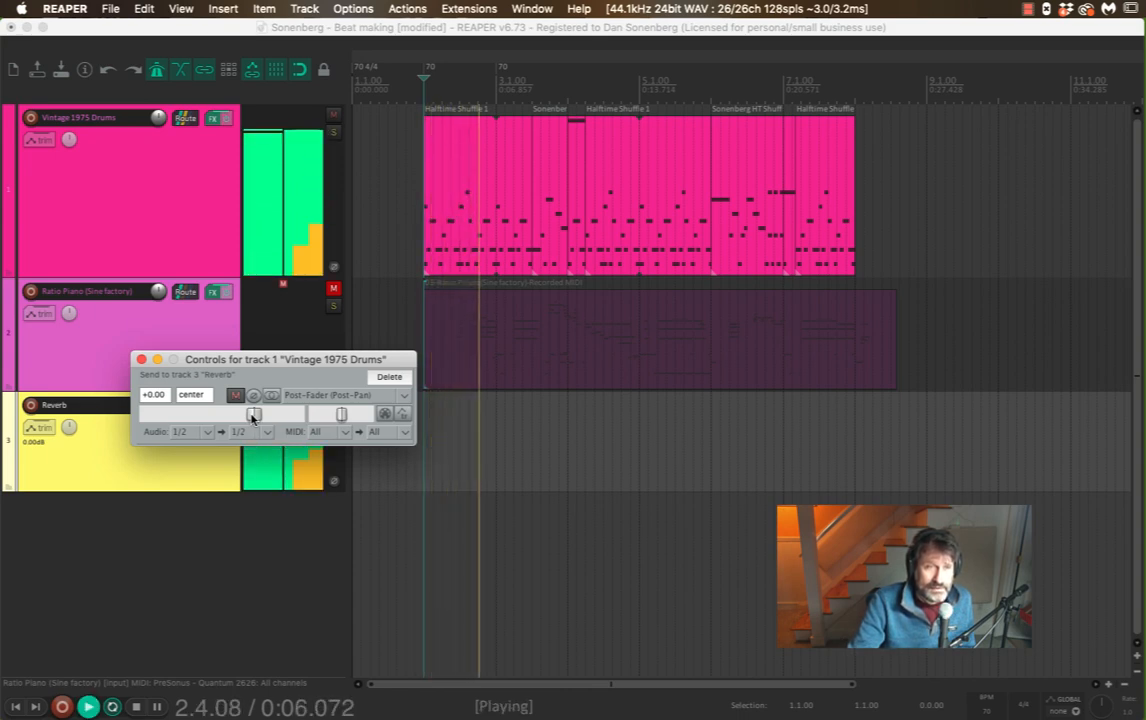
key(space)
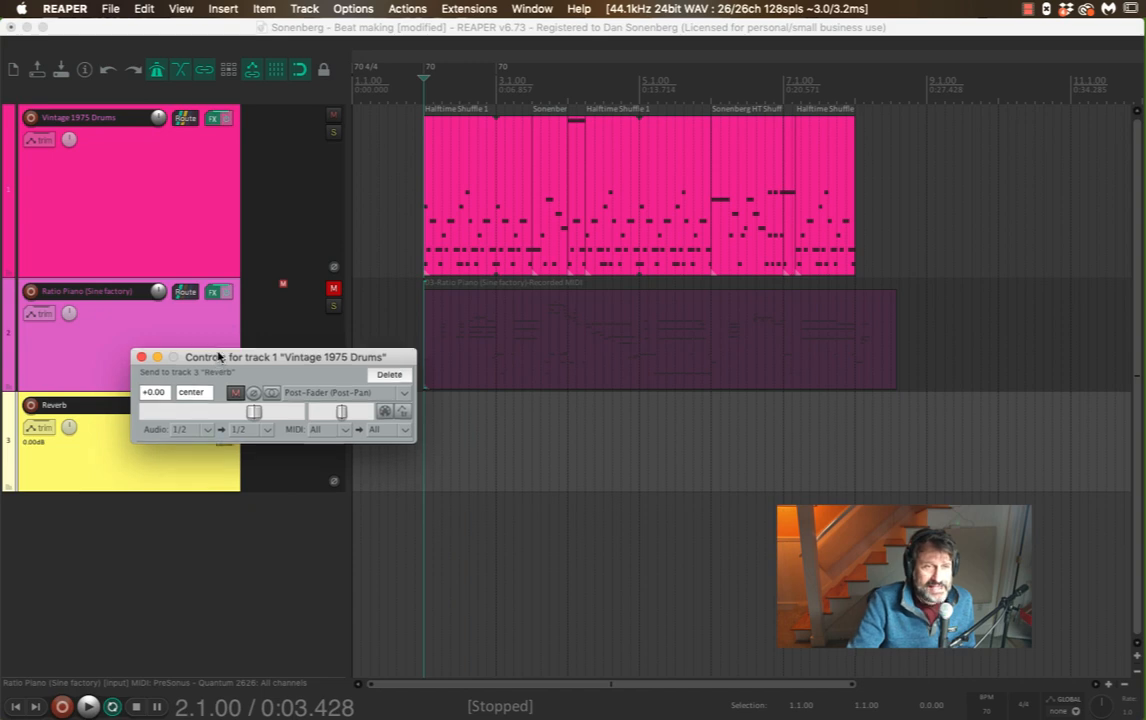
- Review the ReaVerbate settings on the Reverb track and close the plugin window
drag(216, 362, 207, 213)
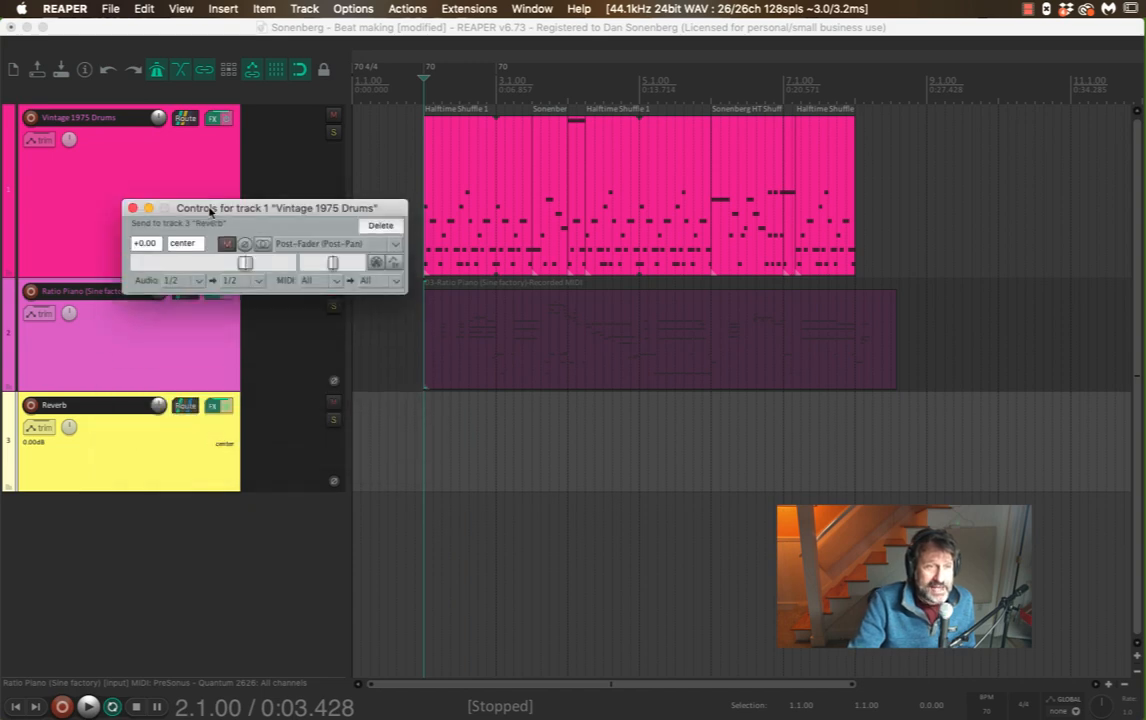
click(216, 406)
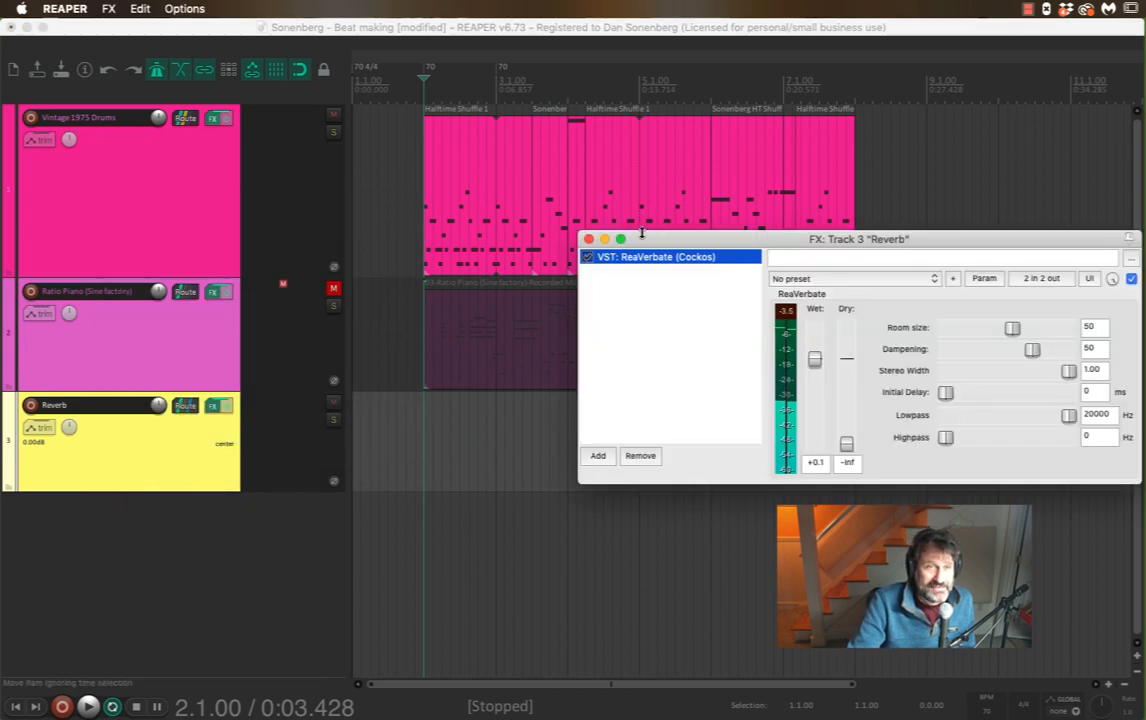
drag(642, 234, 526, 211)
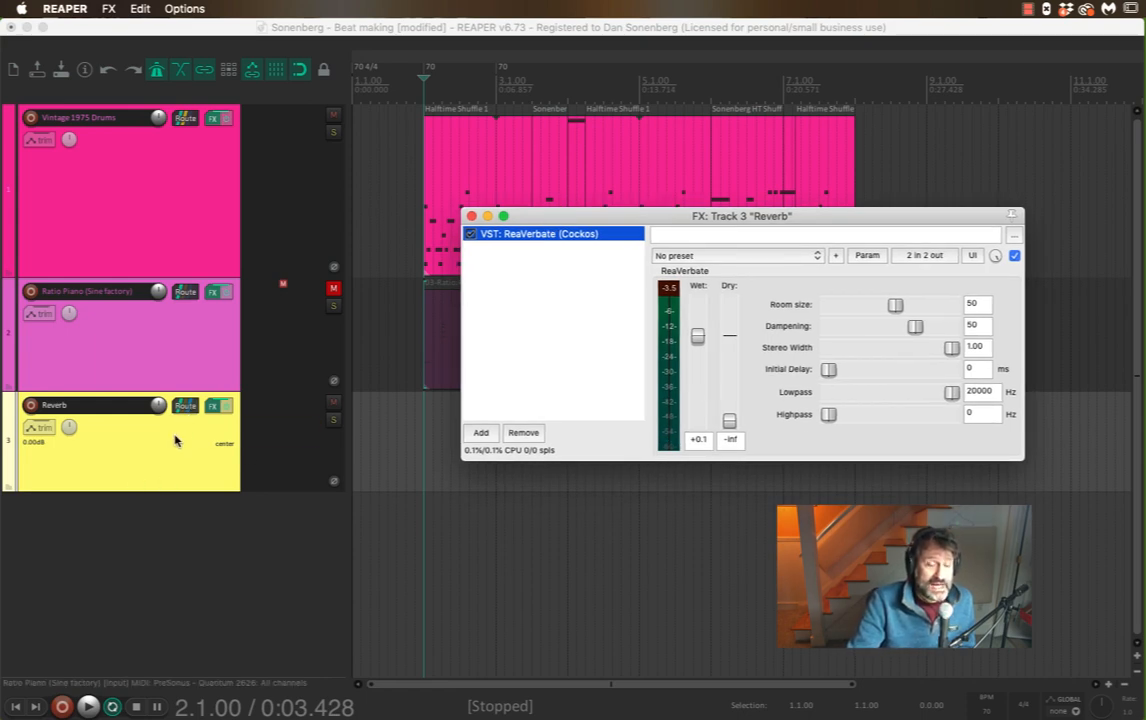
click(471, 216)
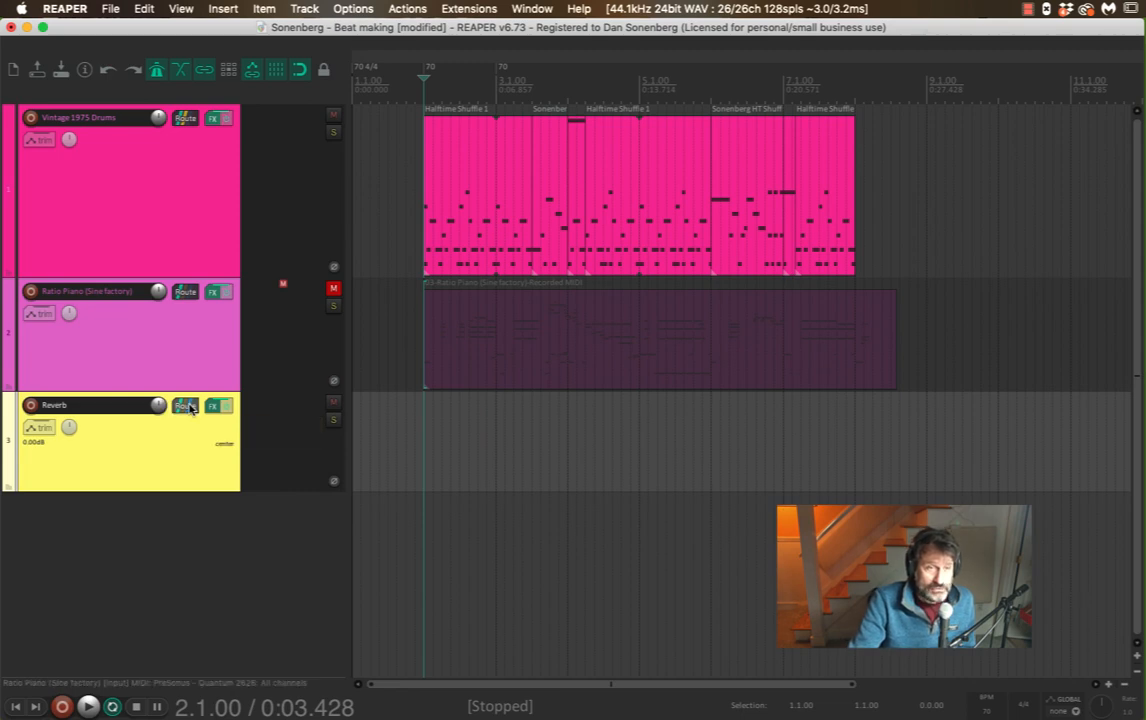
- In the Reverb track's routing, set the receive level from the drums to about +0.22 dB and audition the result
click(194, 407)
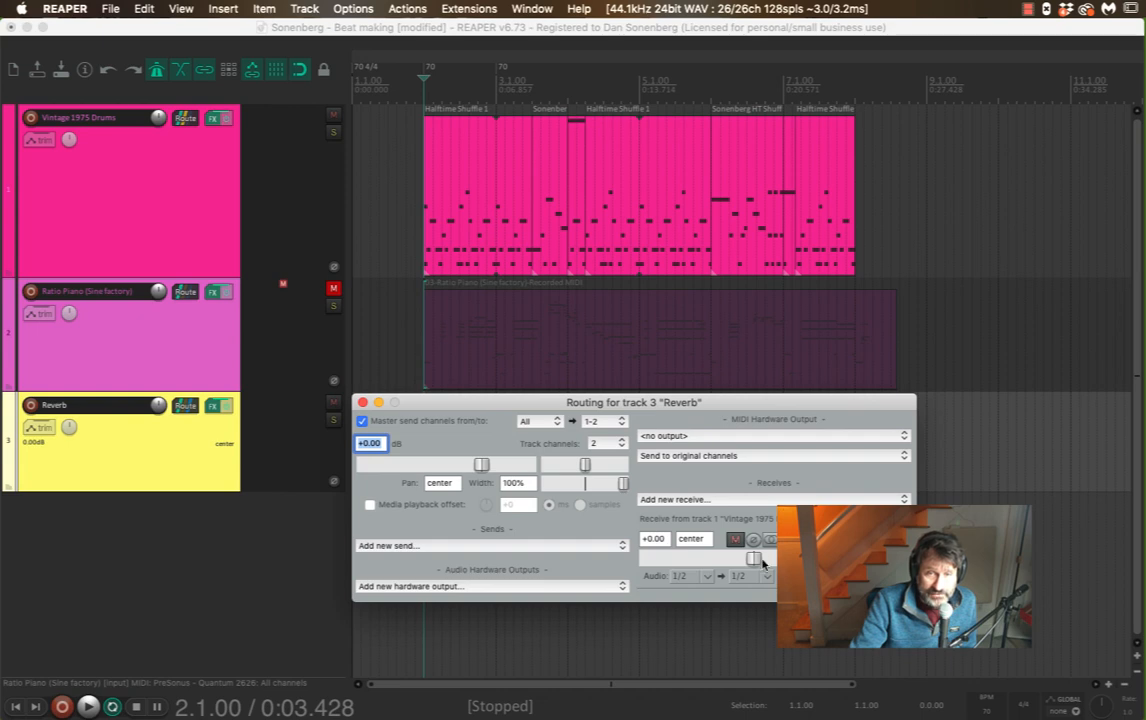
mouse_move(754, 562)
mouse_down()
mouse_move(694, 560)
mouse_move(755, 563)
mouse_up()
key(space)
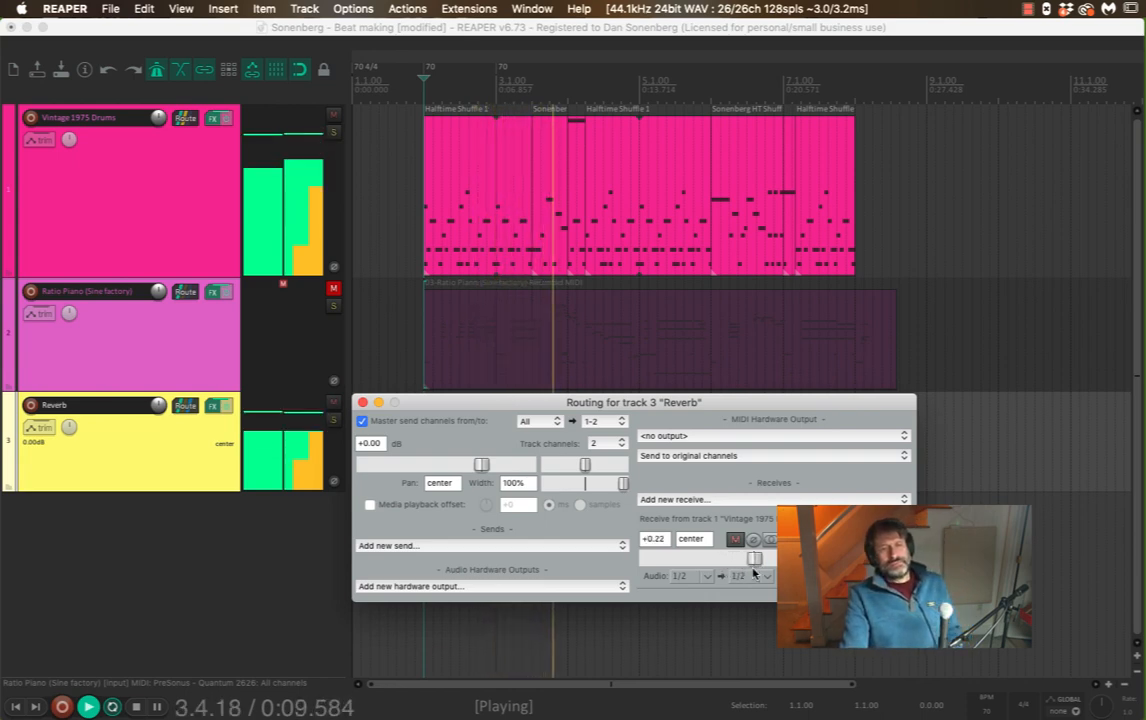
key(space)
drag(417, 408, 116, 442)
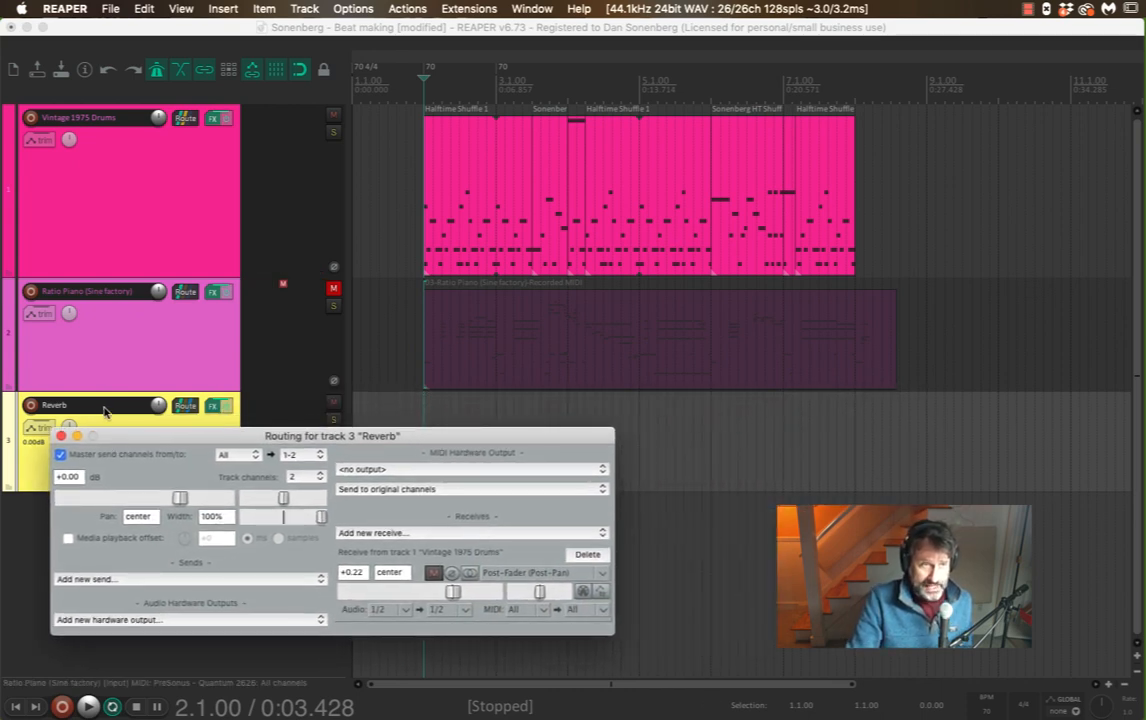
- Reopen ReaVerbate on the Reverb track and audition the drums while watching its controls
click(213, 406)
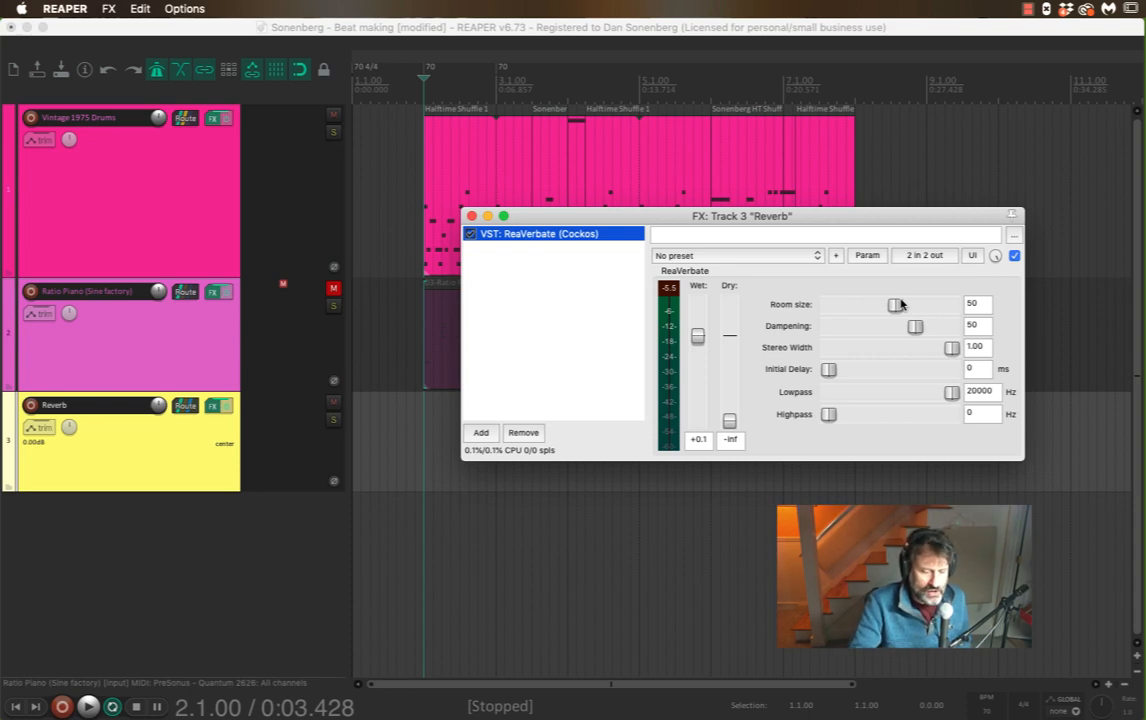
key(space)
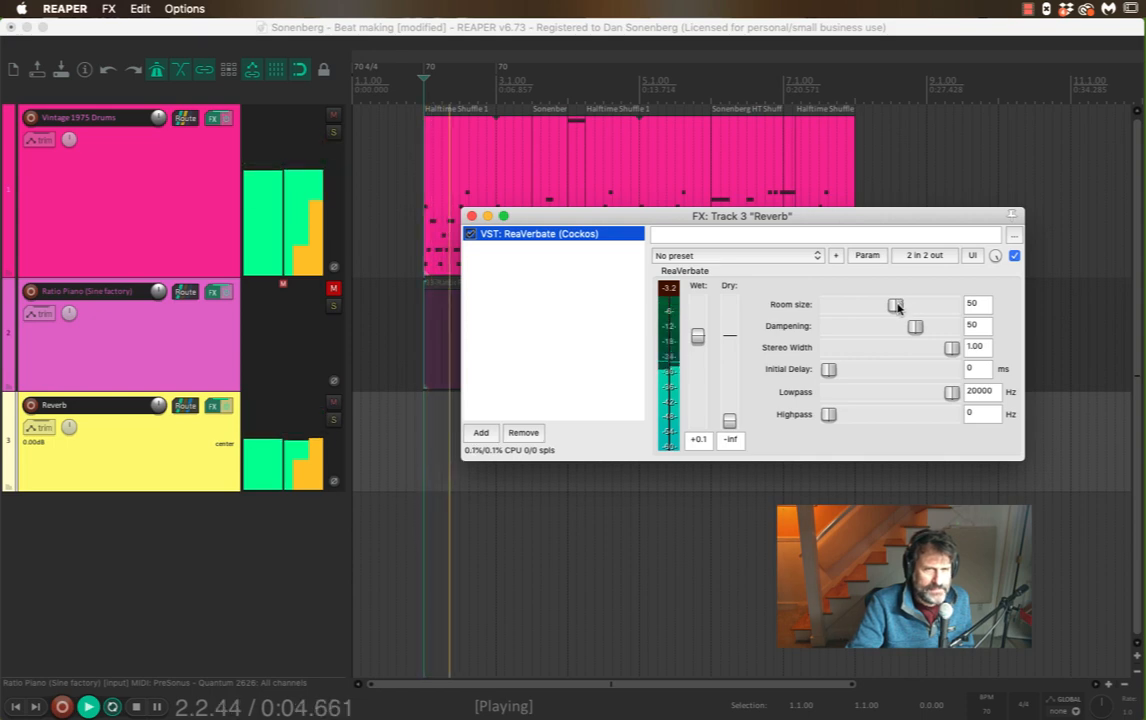
key(space)
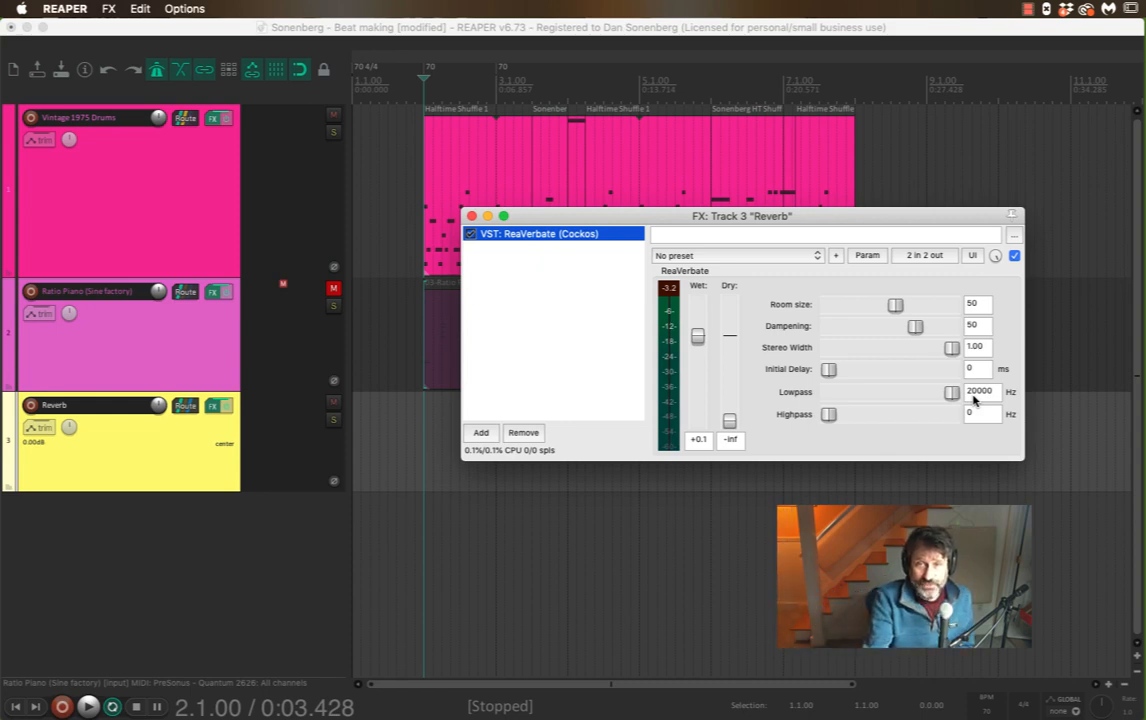
mouse_move(956, 394)
mouse_down()
mouse_move(895, 392)
mouse_move(968, 393)
mouse_up()
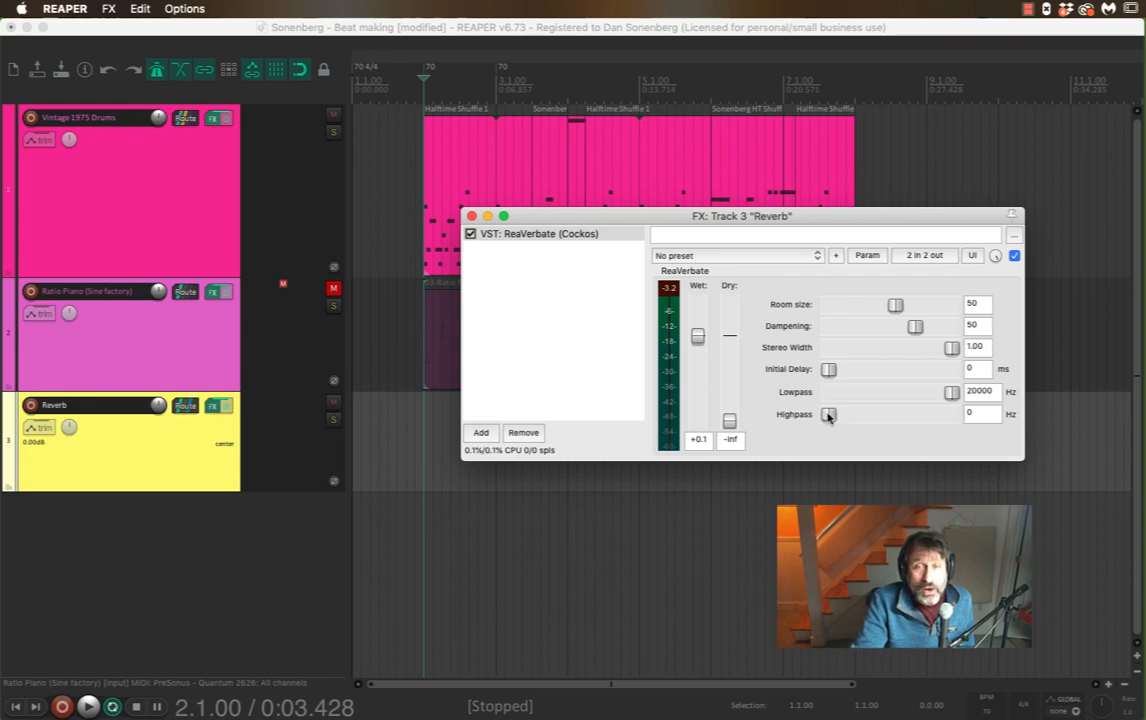
drag(828, 416, 852, 411)
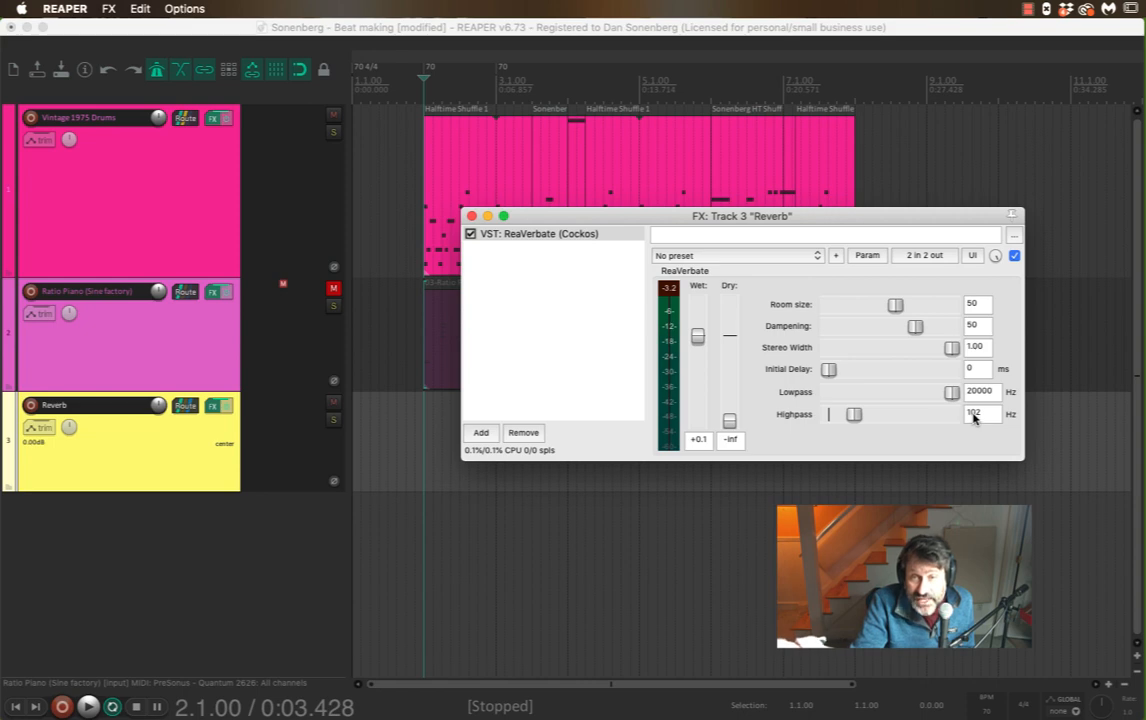
drag(854, 414, 821, 425)
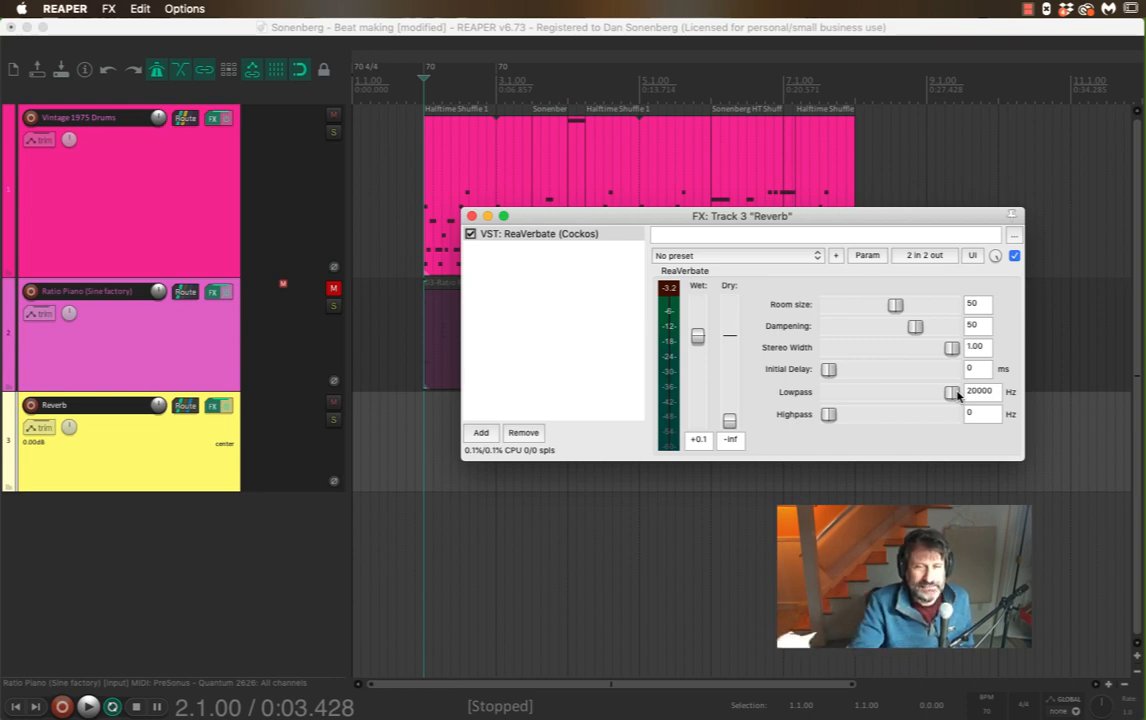
- Lower the ReaVerbate lowpass to about 1535 Hz while auditioning the drums
key(space)
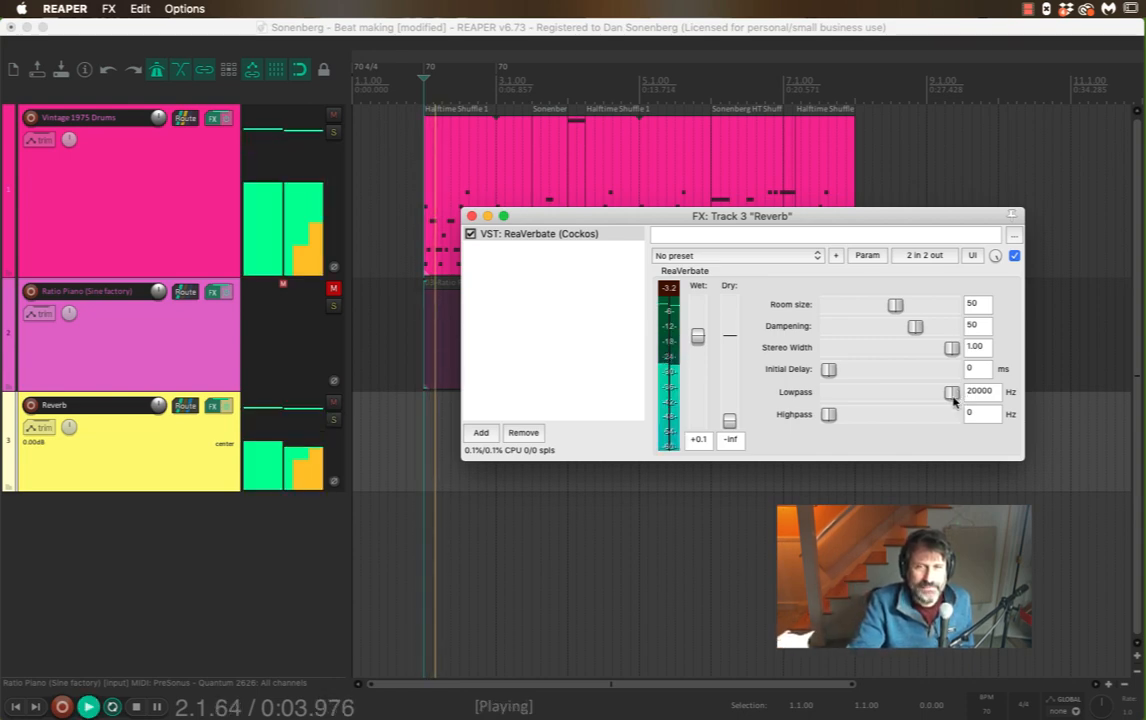
drag(953, 399, 905, 404)
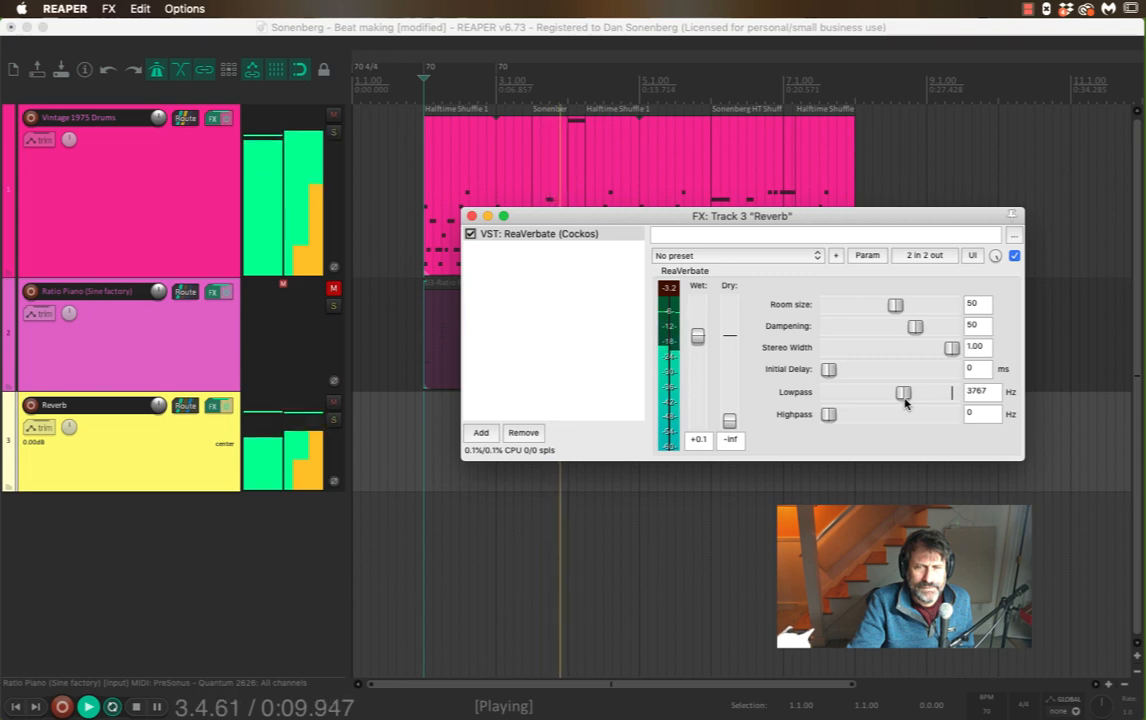
drag(905, 403, 888, 403)
key(space)
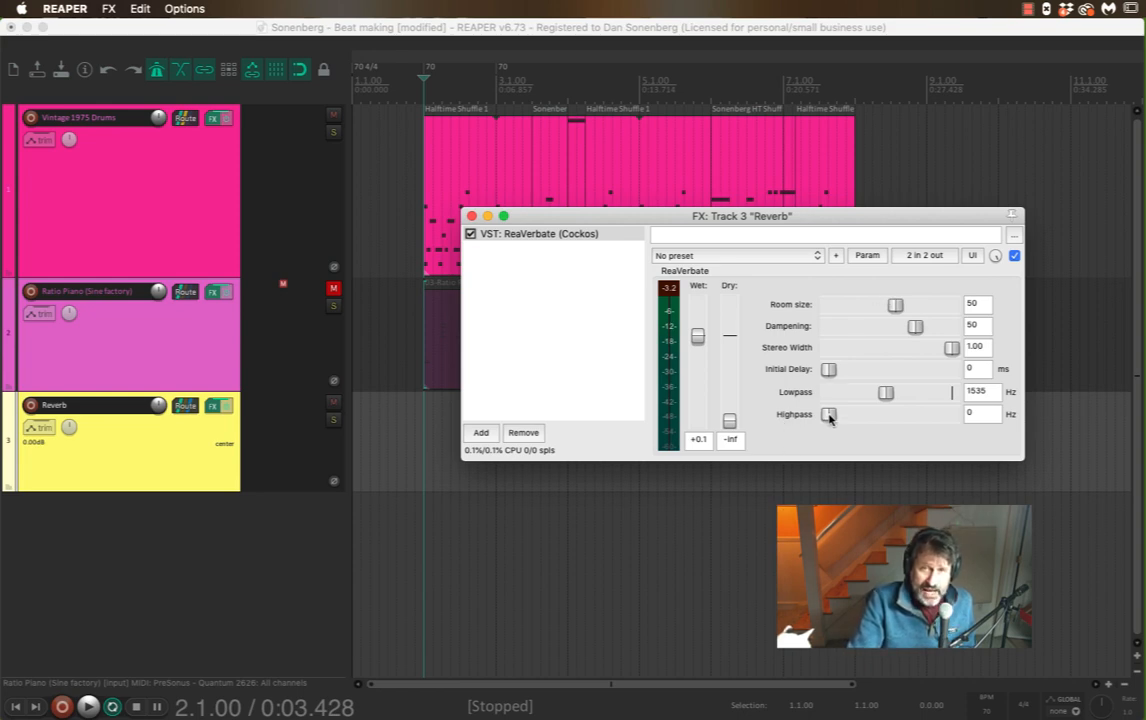
- Raise the ReaVerbate highpass to about 59 Hz and audition the drums
drag(829, 418, 852, 429)
key(space)
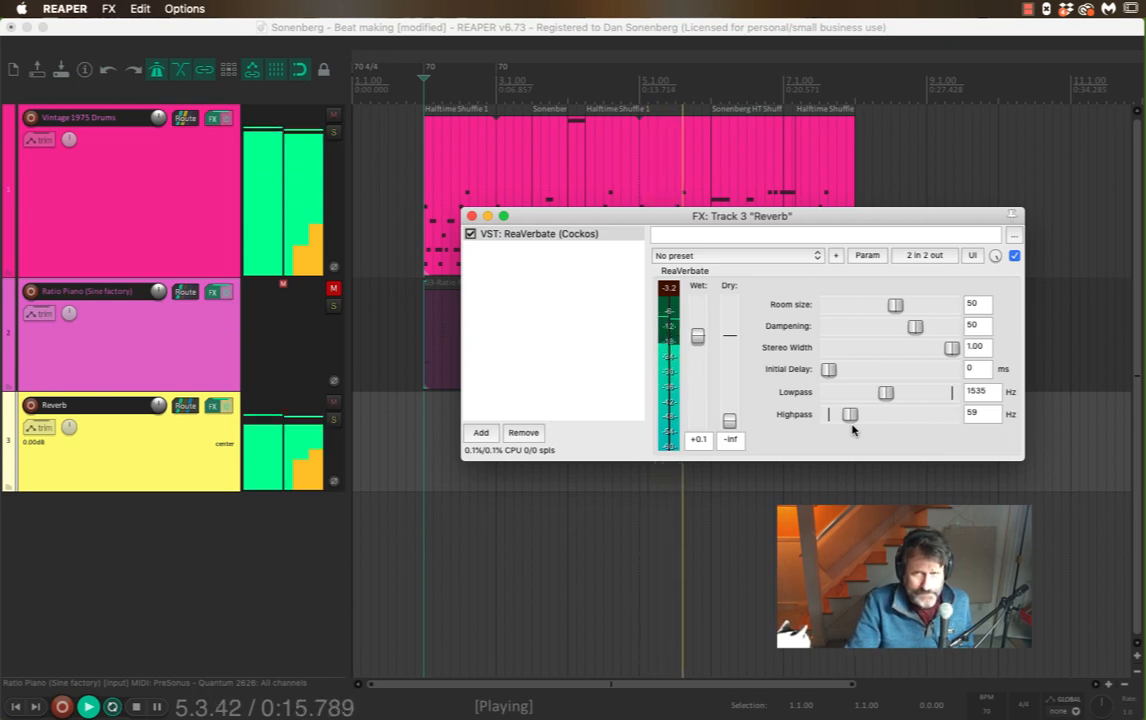
key(space)
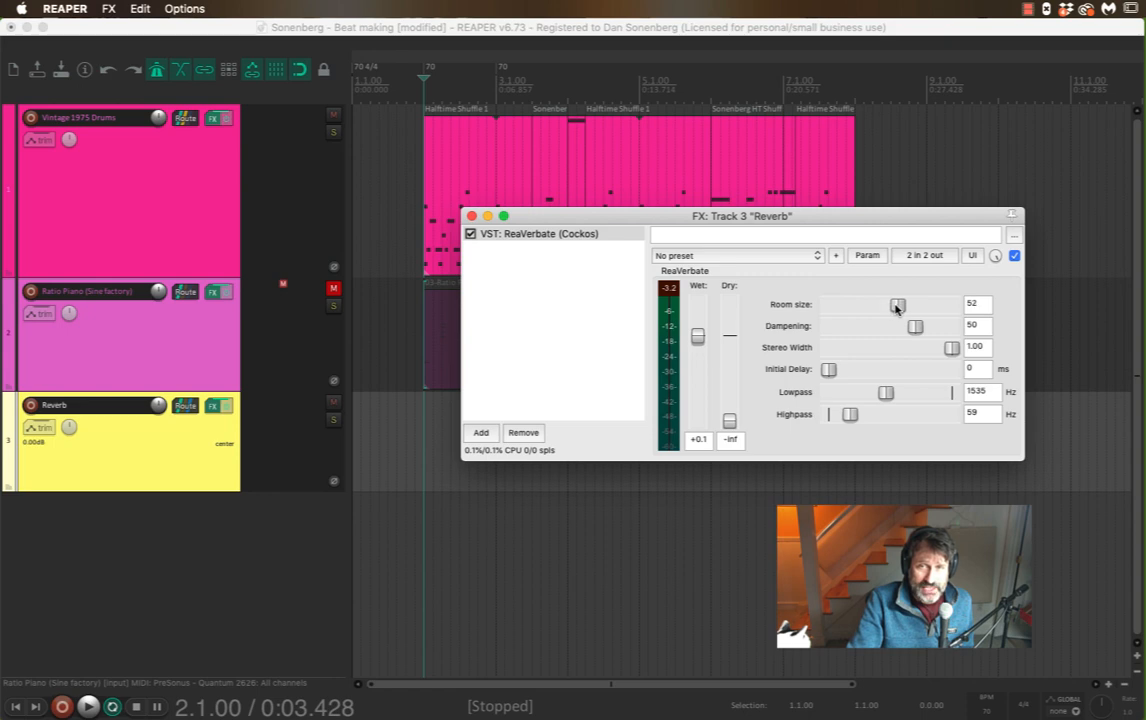
- Increase the ReaVerbate room size to 80 and audition the drums with the larger reverb
drag(896, 309, 922, 310)
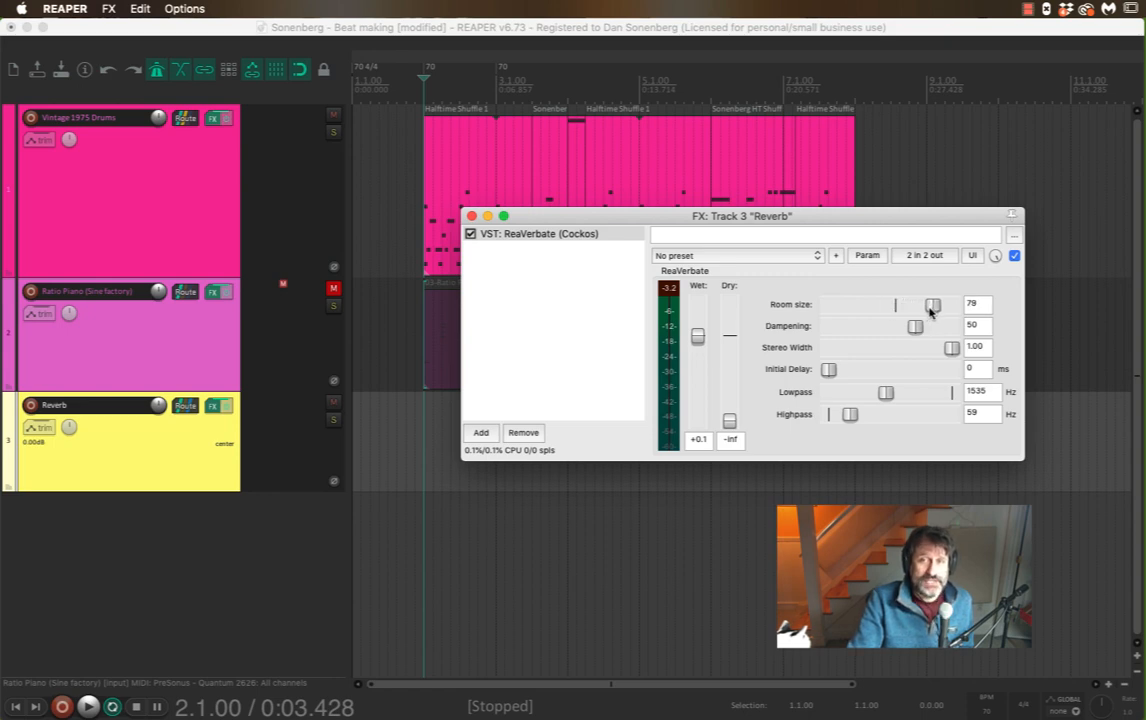
drag(929, 312, 935, 311)
key(space)
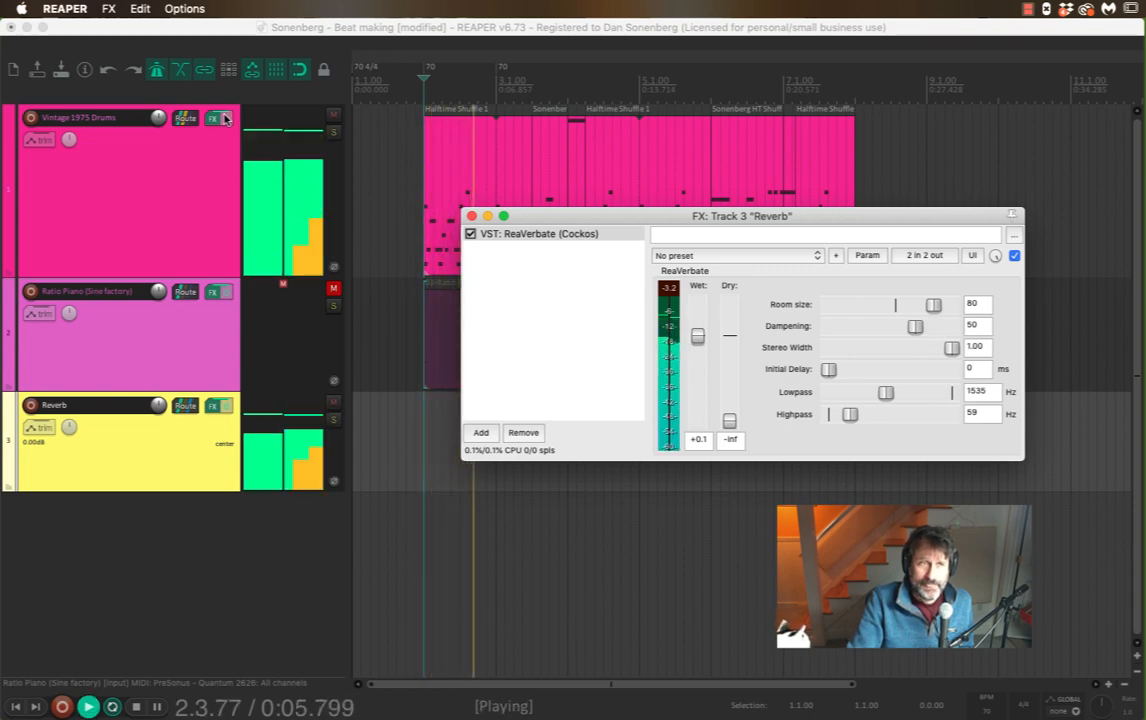
key(space)
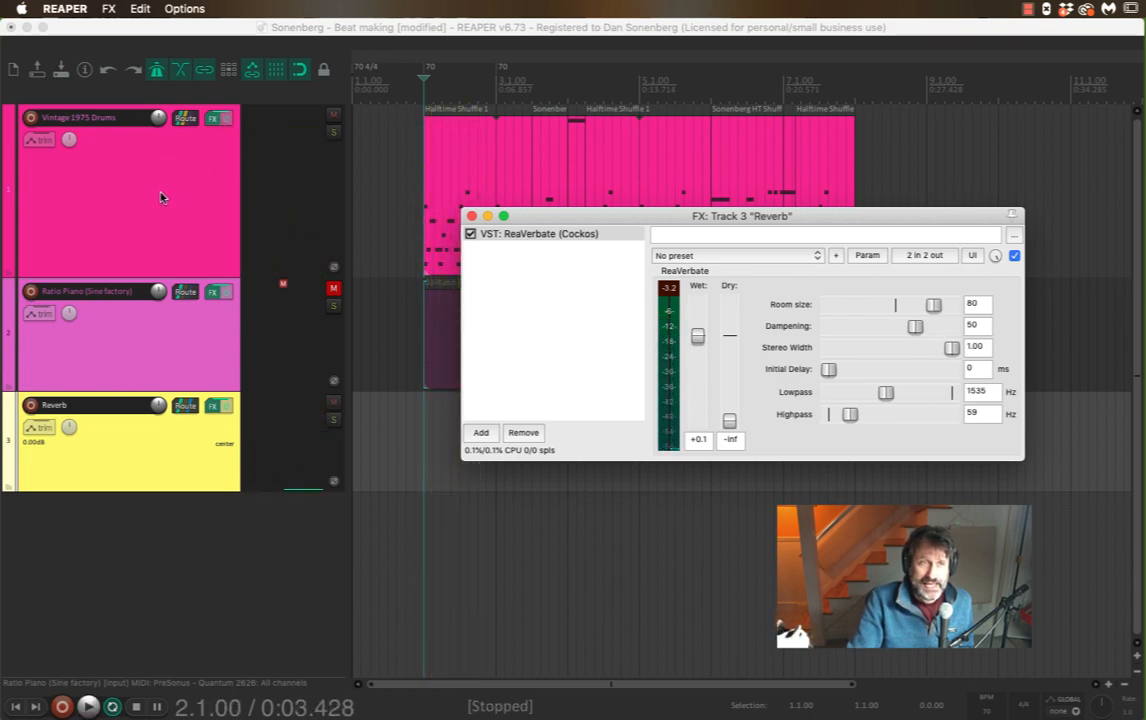
- In the Reverb track's routing, lower the receive level from the drums to about -8.10 dB during playback, then uncover the ReaVerbate controls
click(185, 405)
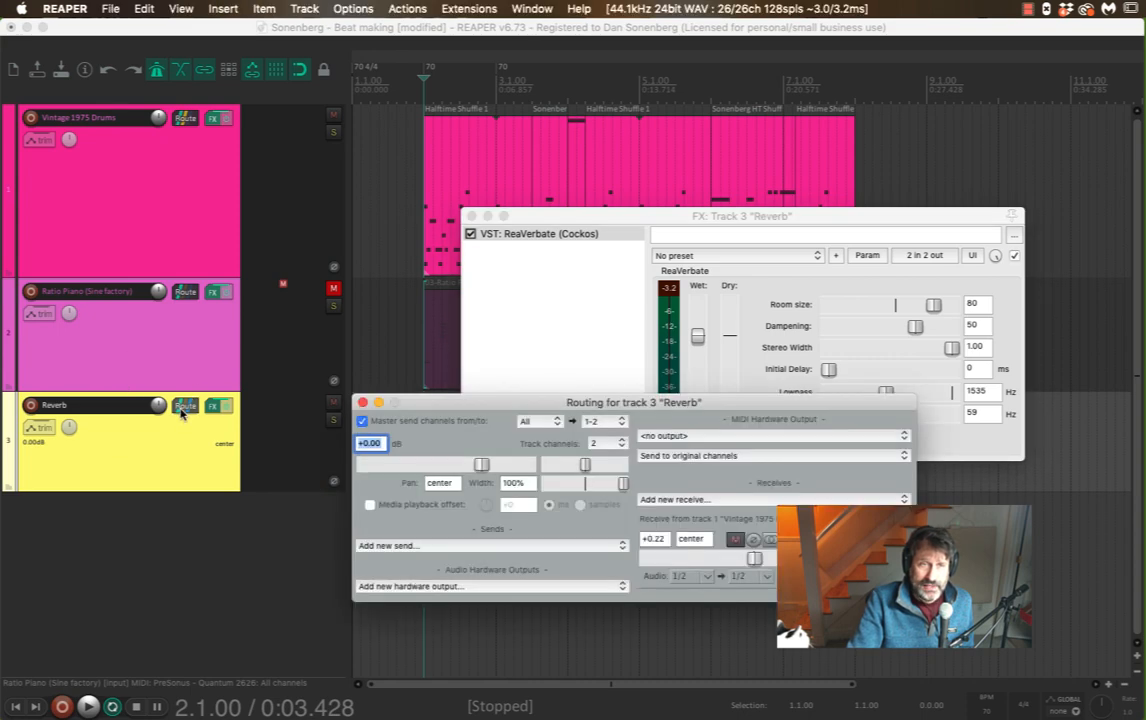
drag(753, 562, 710, 562)
key(space)
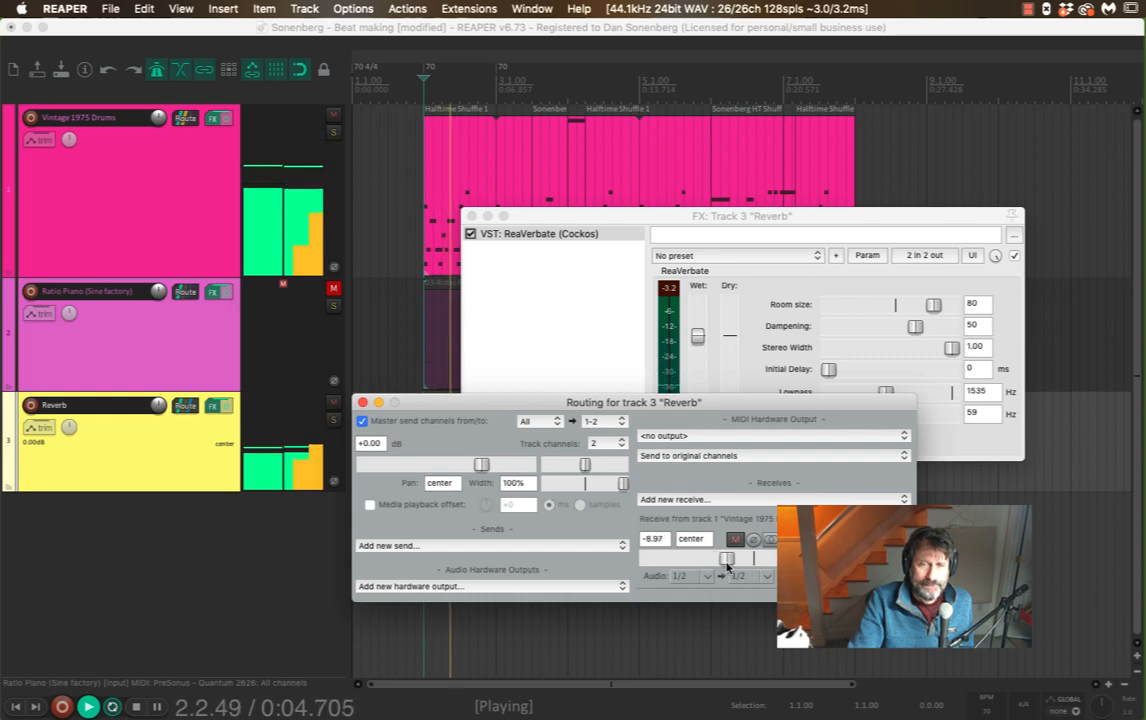
drag(710, 562, 726, 562)
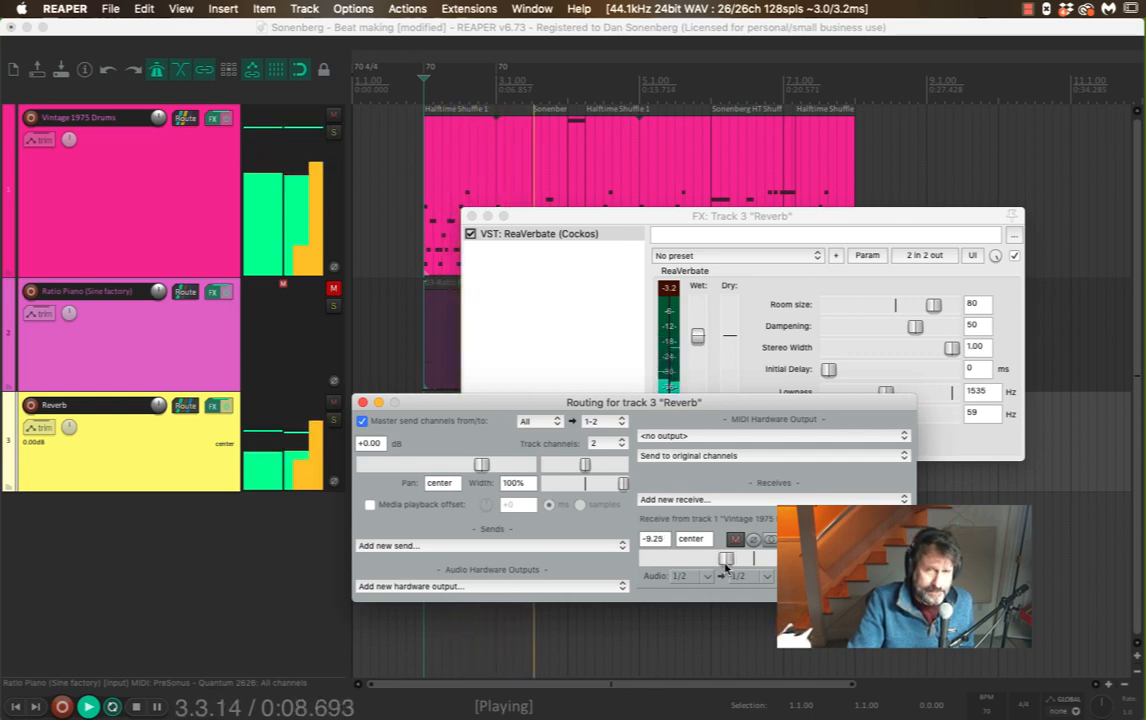
drag(726, 568, 729, 569)
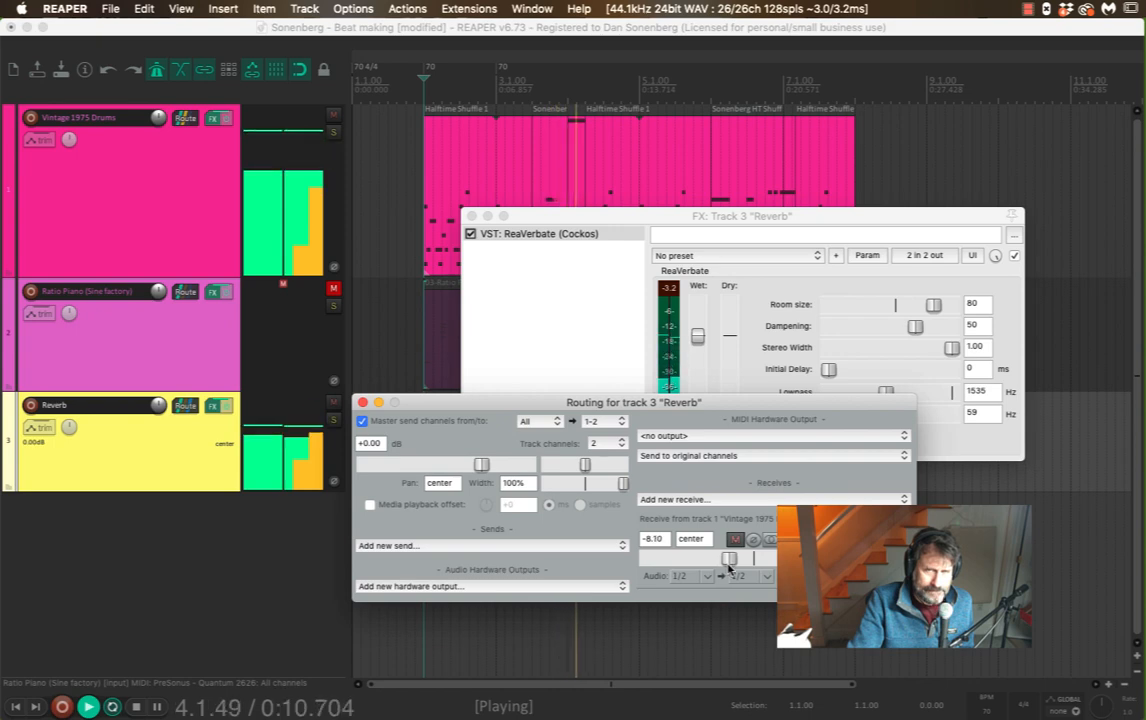
drag(423, 405, 302, 581)
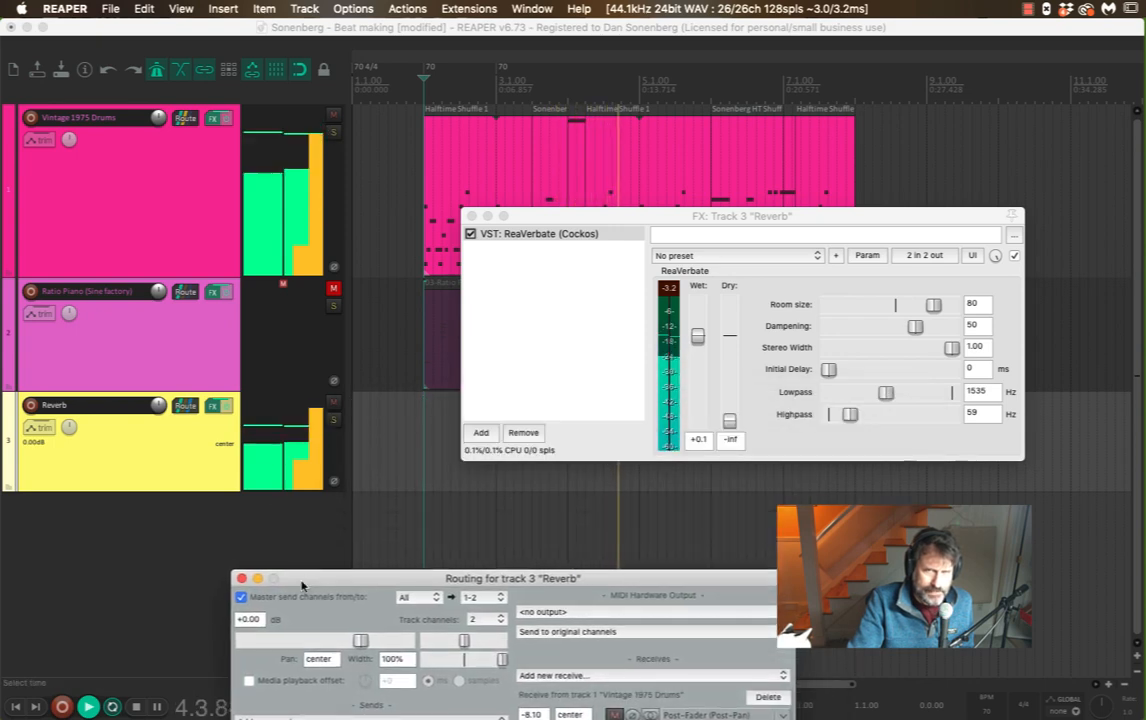
key(space)
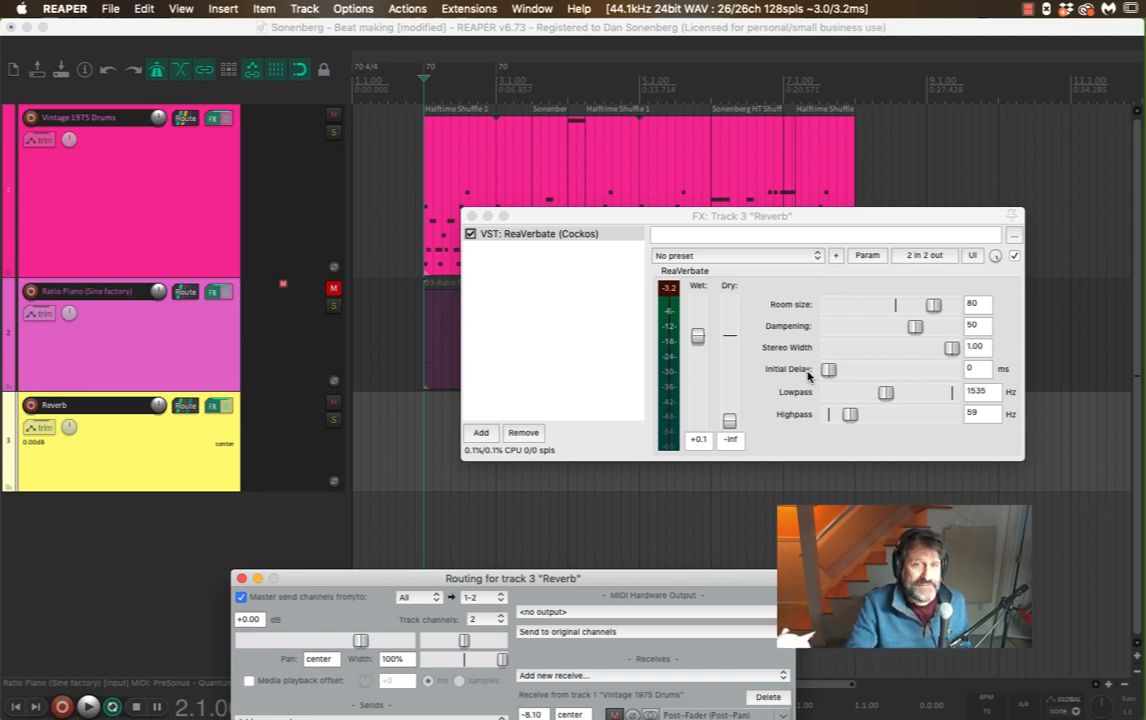
- Set the ReaVerbate initial delay to 20 ms while auditioning the drums
key(space)
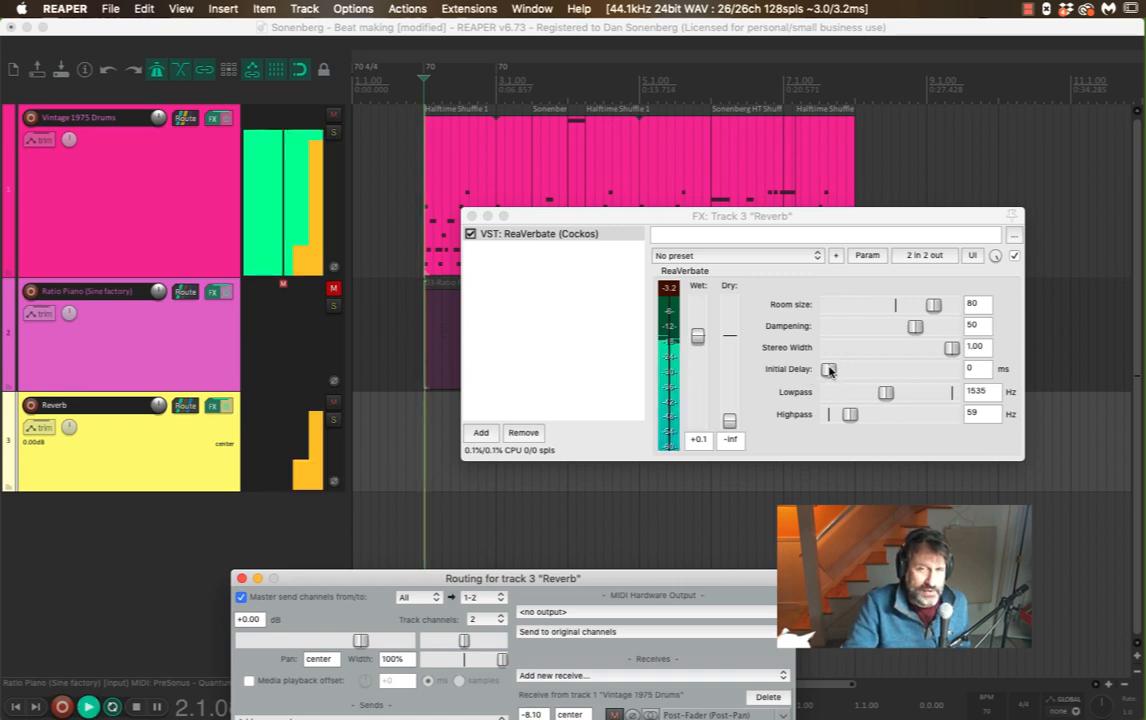
drag(829, 371, 851, 379)
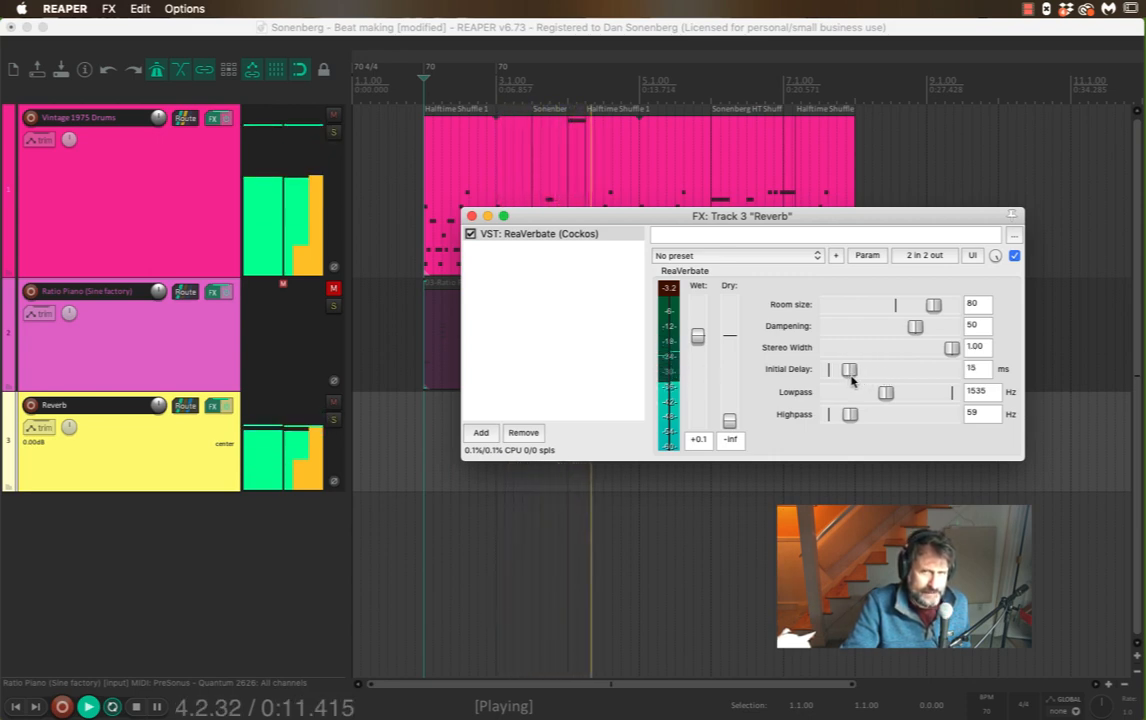
drag(851, 380, 853, 381)
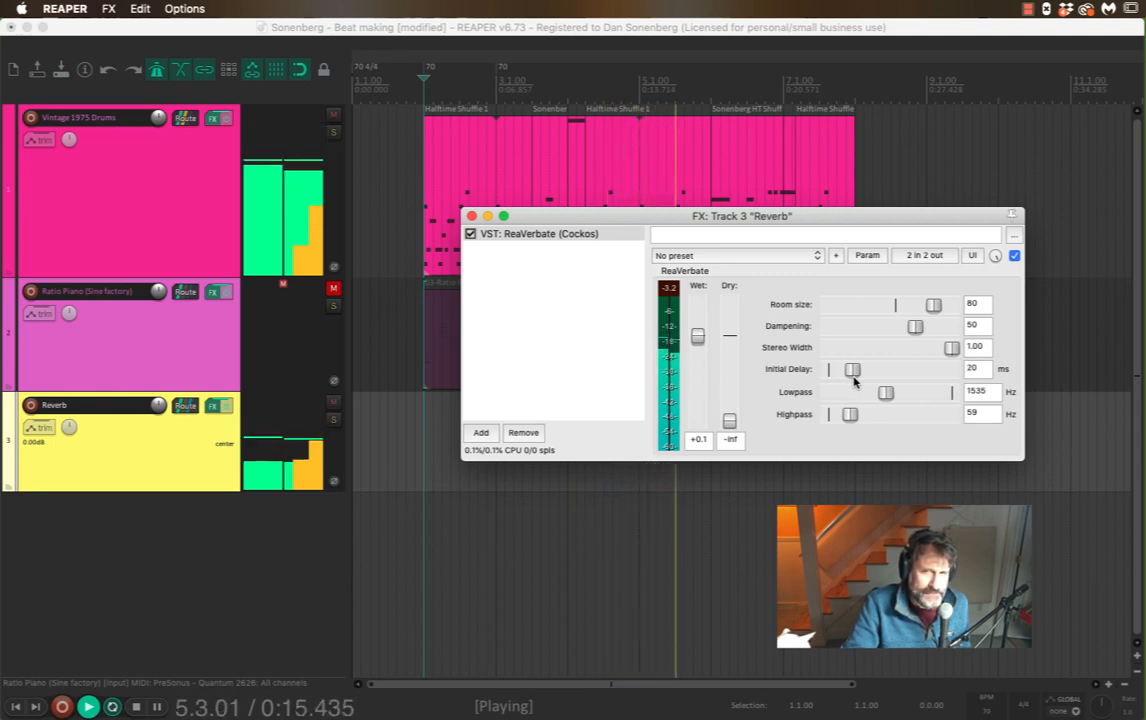
key(space)
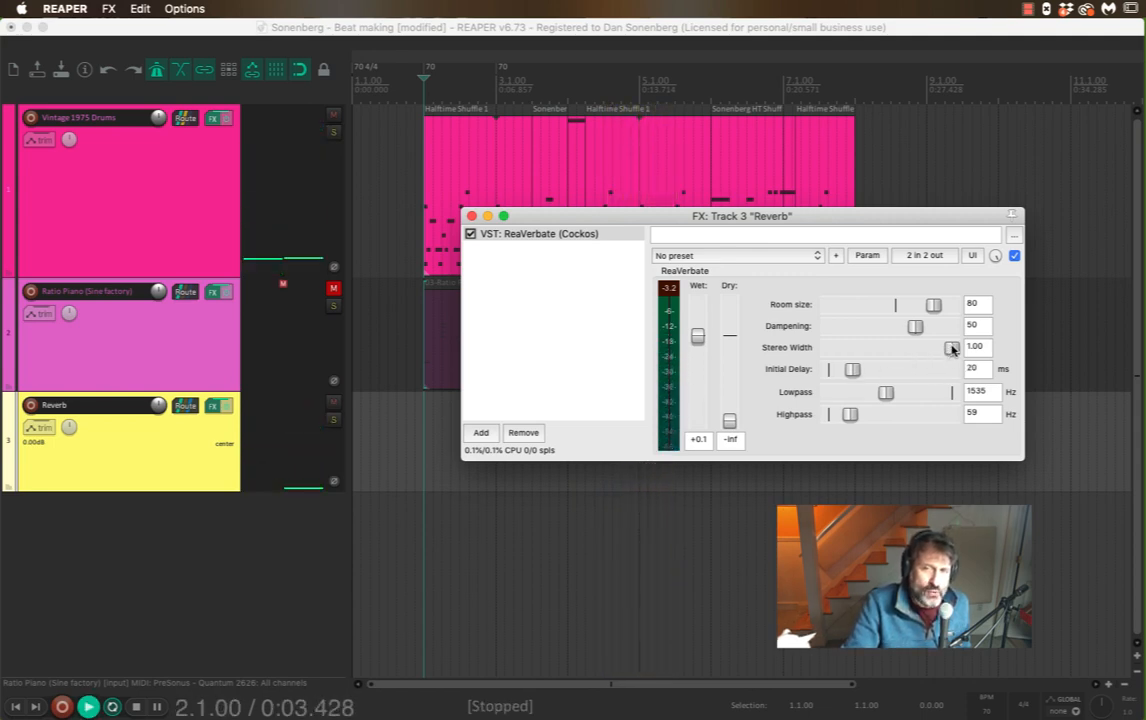
- Try the ReaVerbate stereo width control during playback, ending at 1.00
key(space)
mouse_move(951, 348)
mouse_down()
mouse_move(826, 347)
mouse_move(941, 349)
mouse_move(953, 367)
mouse_up()
key(space)
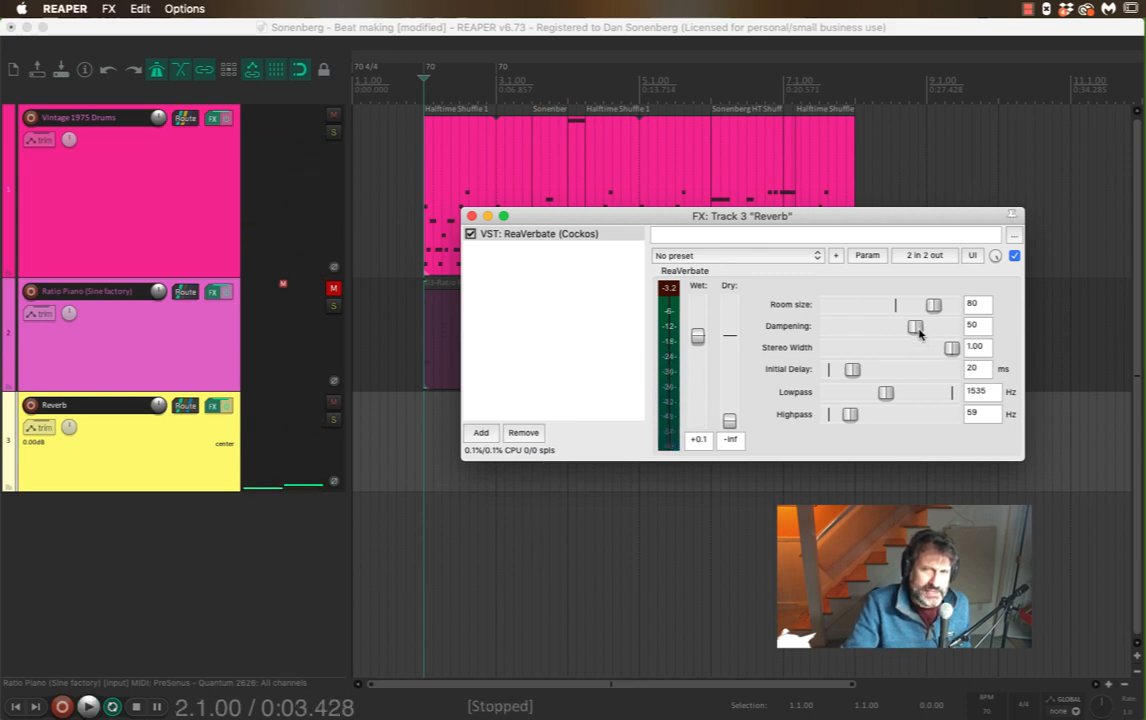
- Raise the ReaVerbate dampening to 93 while auditioning the drums
key(space)
drag(917, 328, 951, 349)
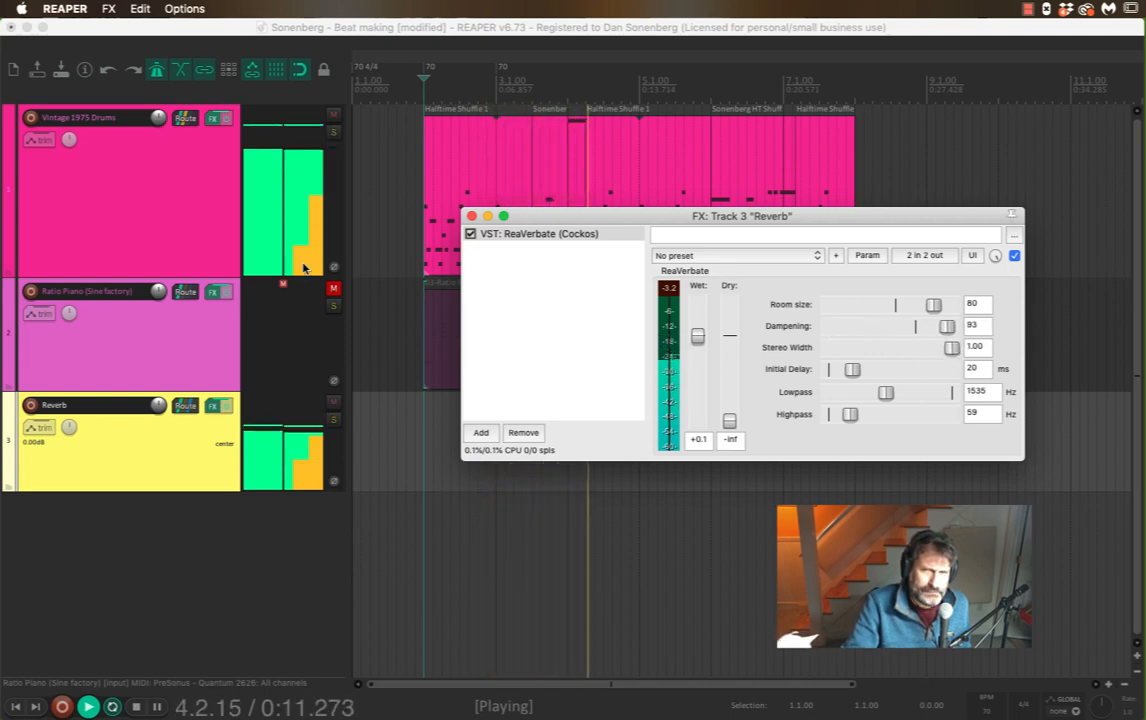
key(space)
- Unmute the Ratio Piano (Sine factory) track and create a send from it to the Reverb track
drag(555, 221, 726, 268)
click(332, 291)
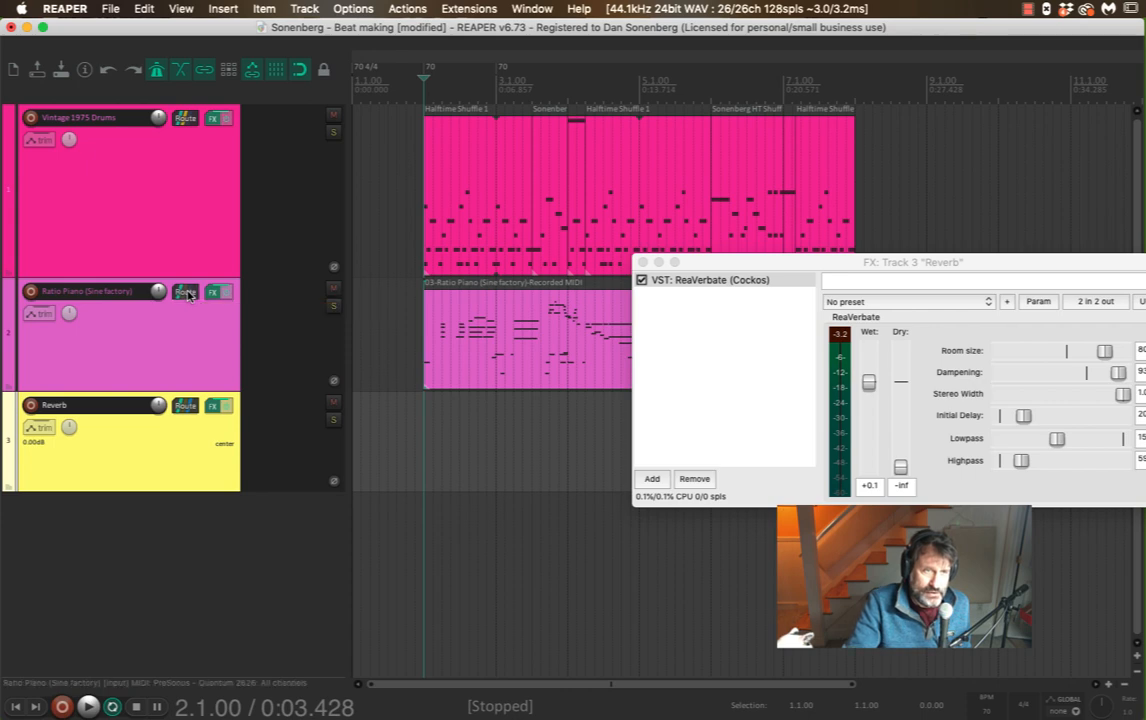
drag(165, 461, 162, 459)
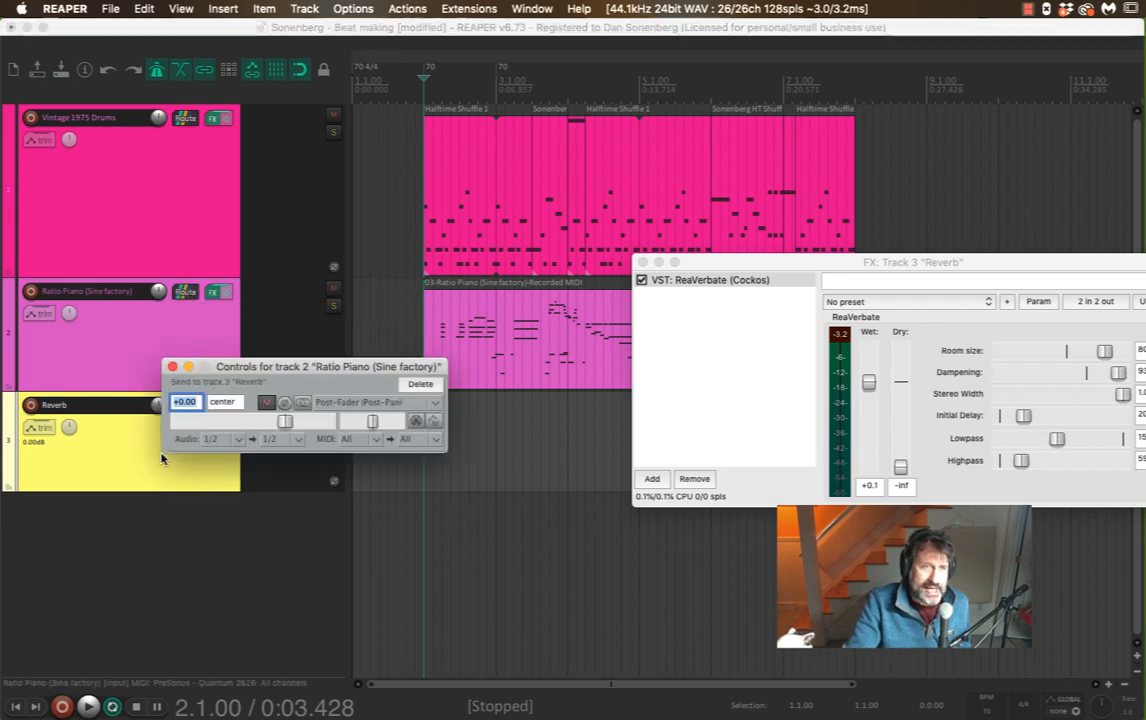
- Set the piano's send level to Reverb to about -10.48 dB while auditioning the mix, and close the send and ReaVerbate windows
key(space)
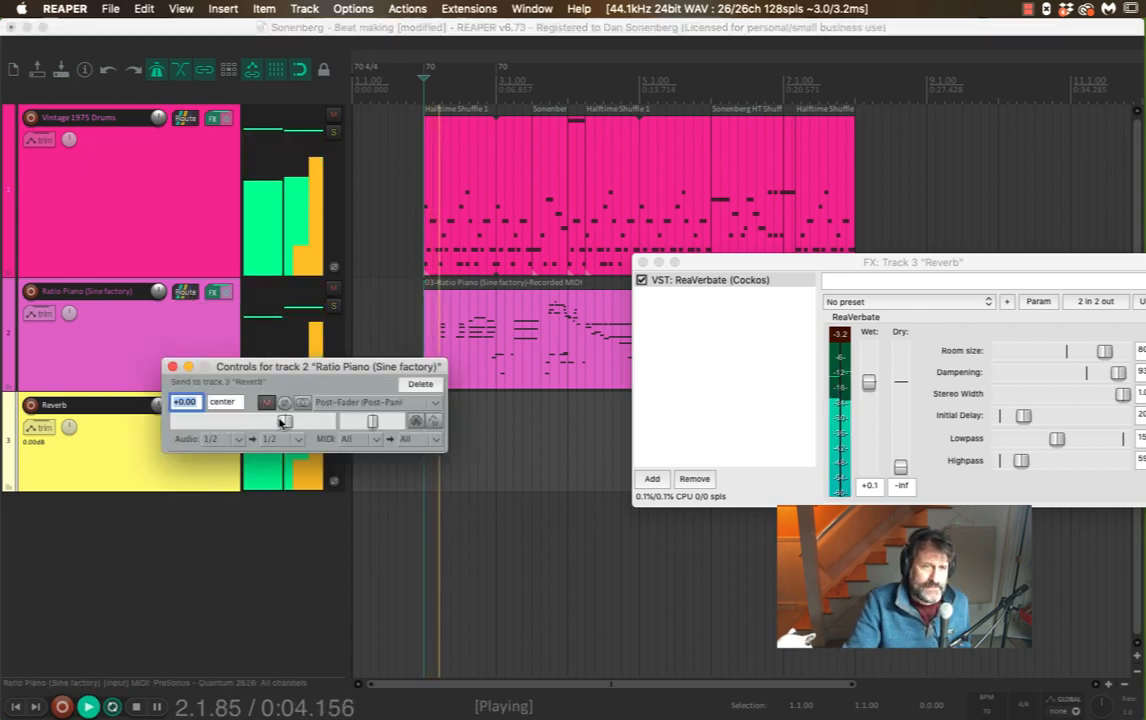
key(space)
drag(281, 421, 258, 424)
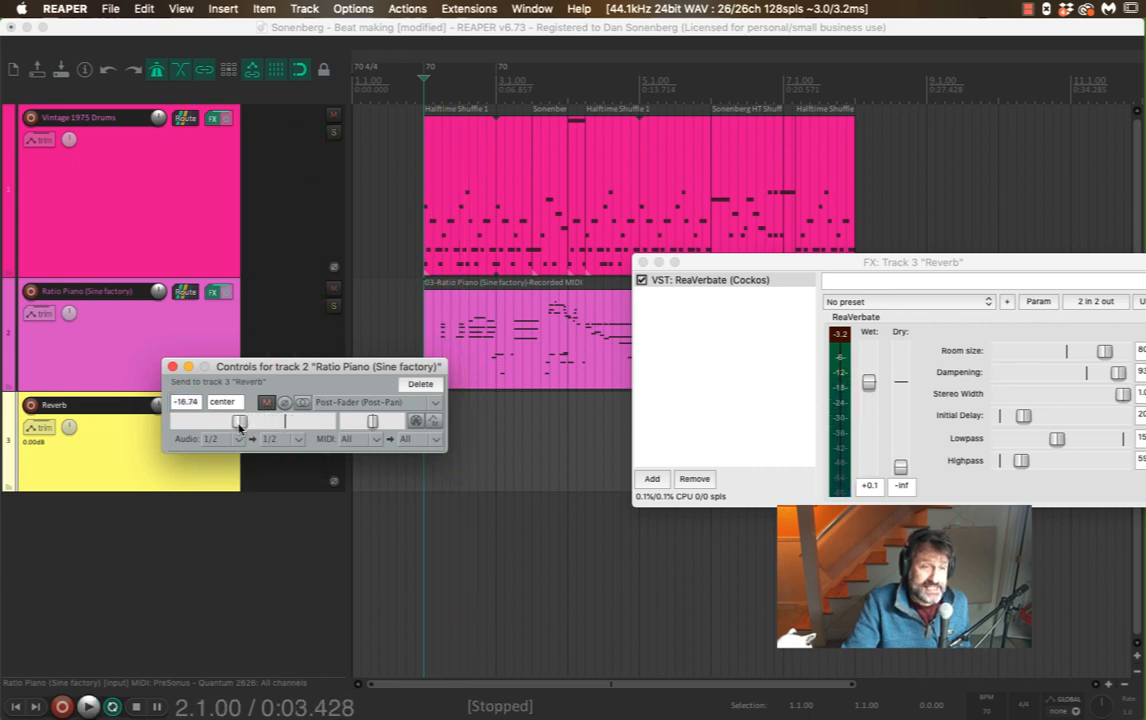
key(space)
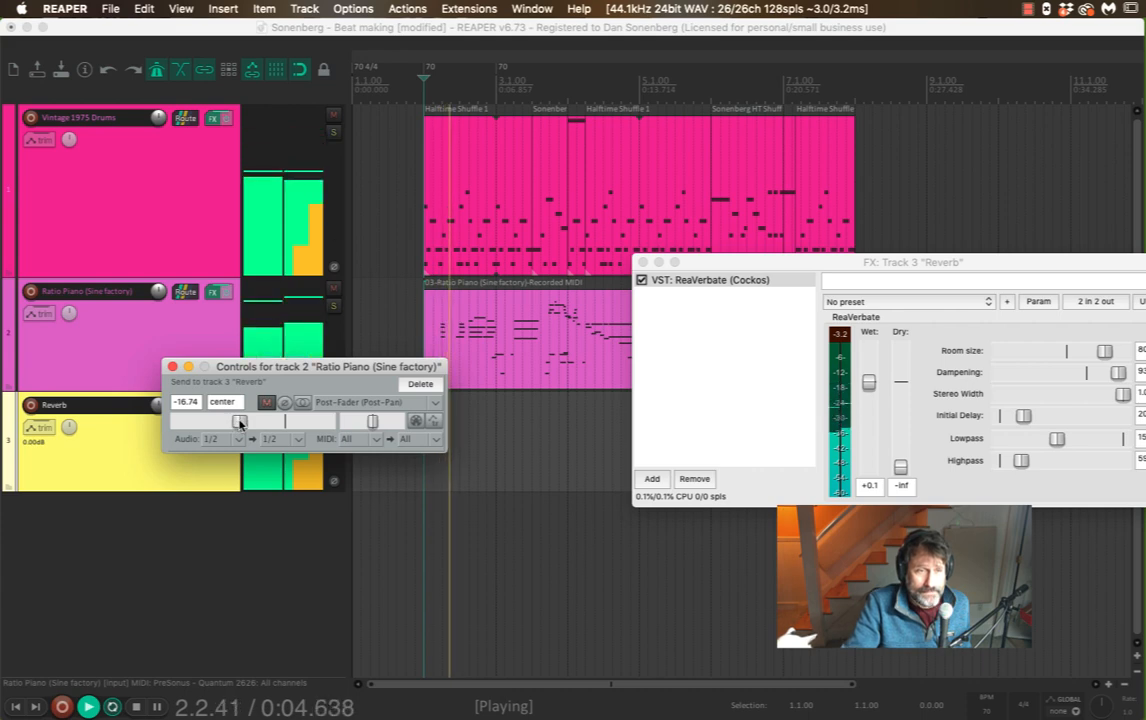
drag(240, 424, 247, 427)
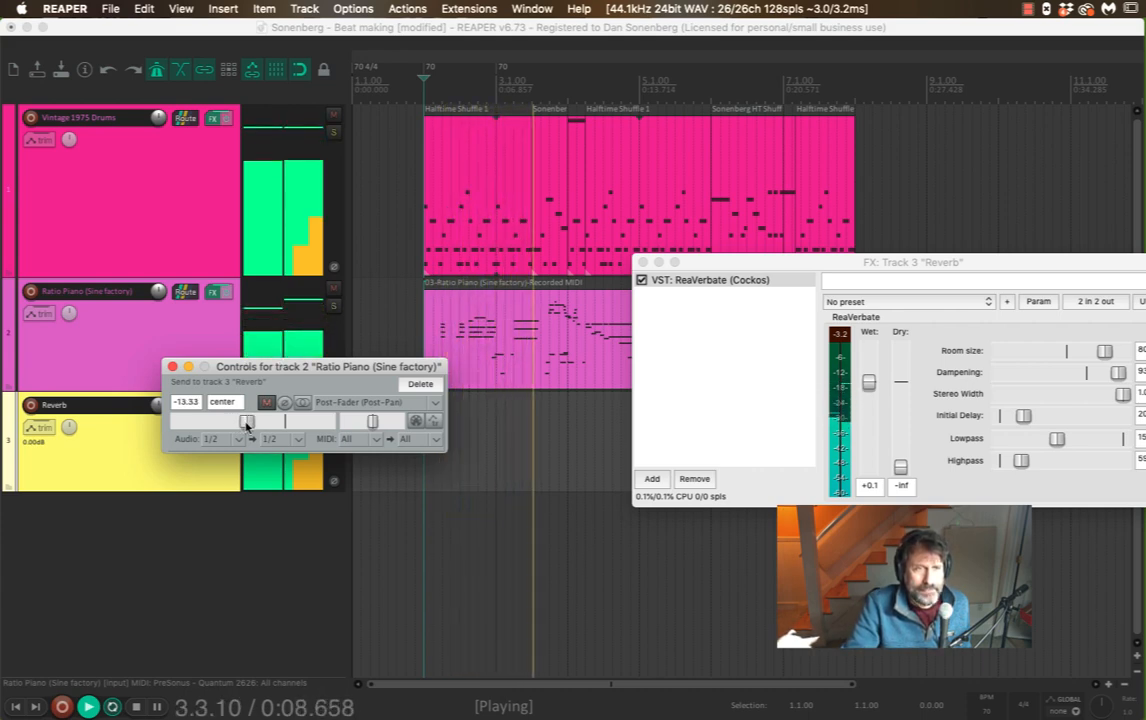
drag(247, 427, 254, 432)
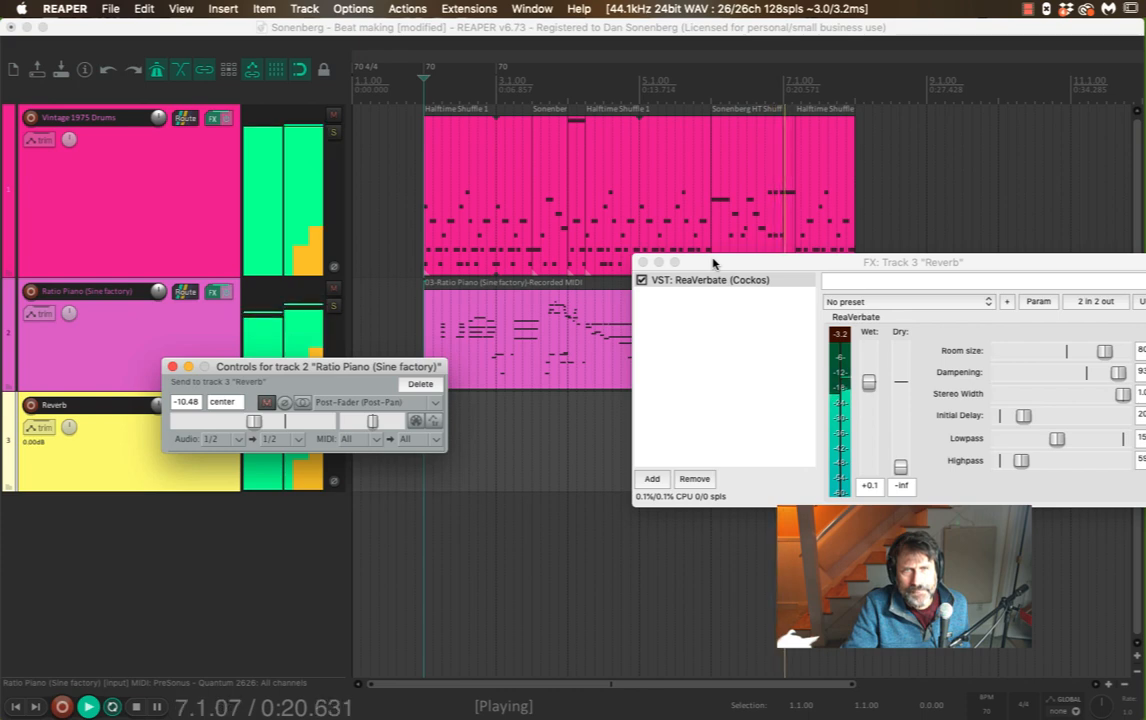
drag(713, 263, 665, 282)
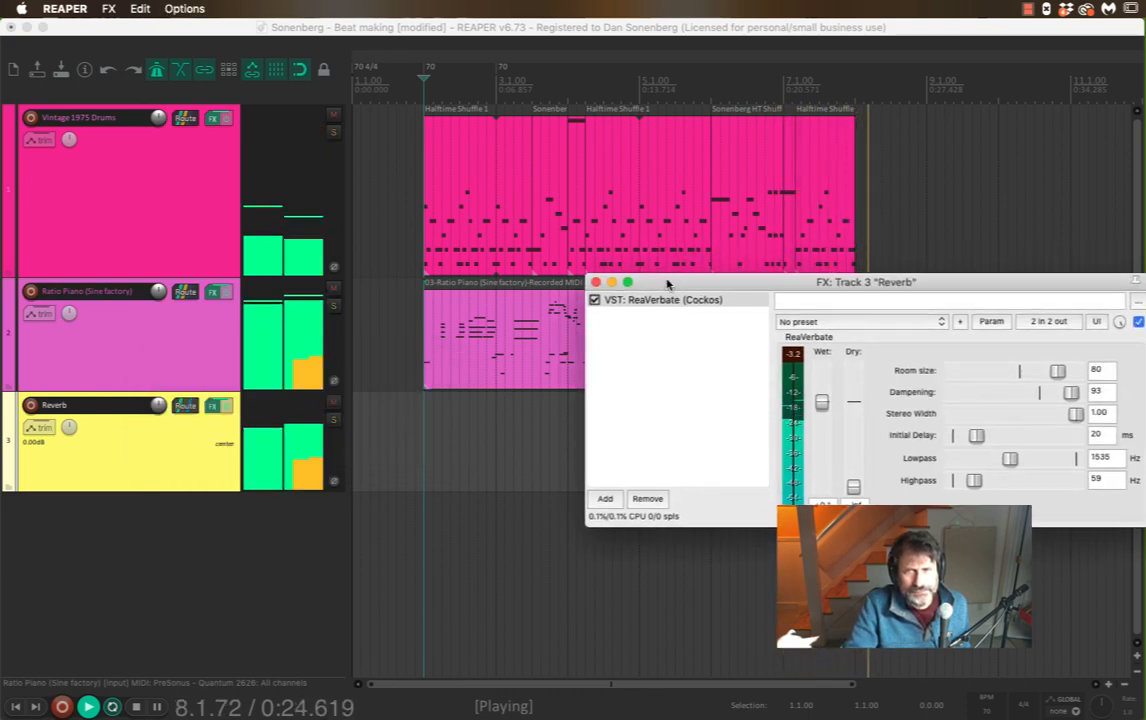
key(space)
click(596, 283)
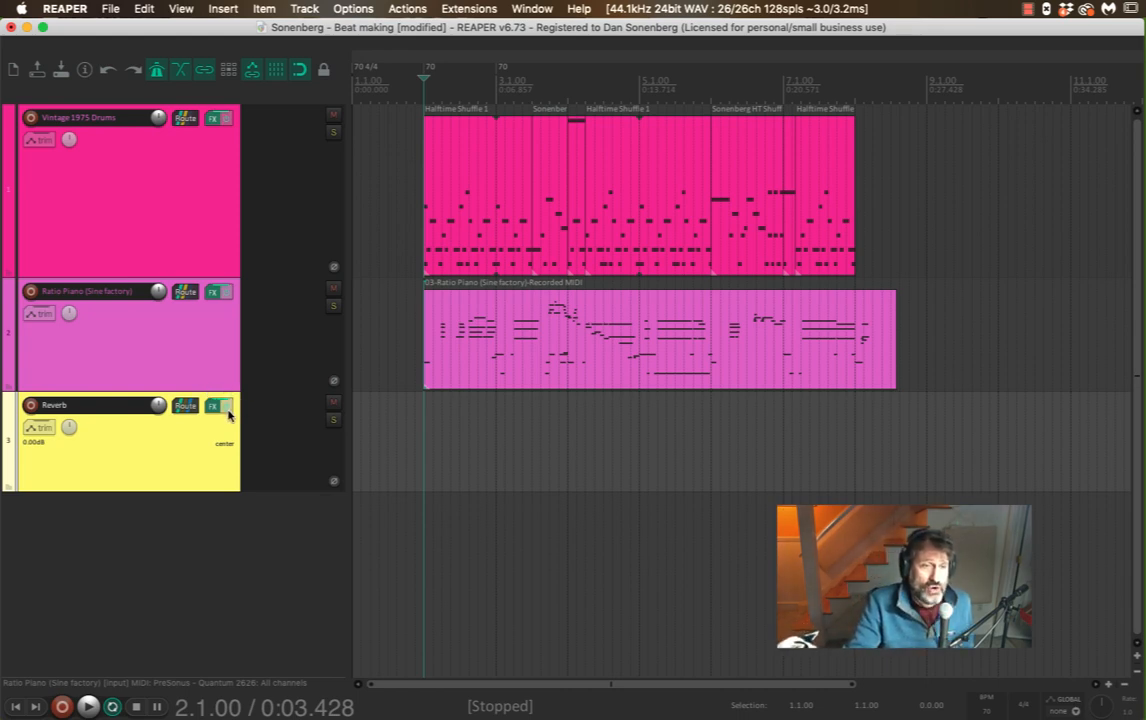
- Mute the Reverb track and audition the drums and piano without reverb
click(333, 405)
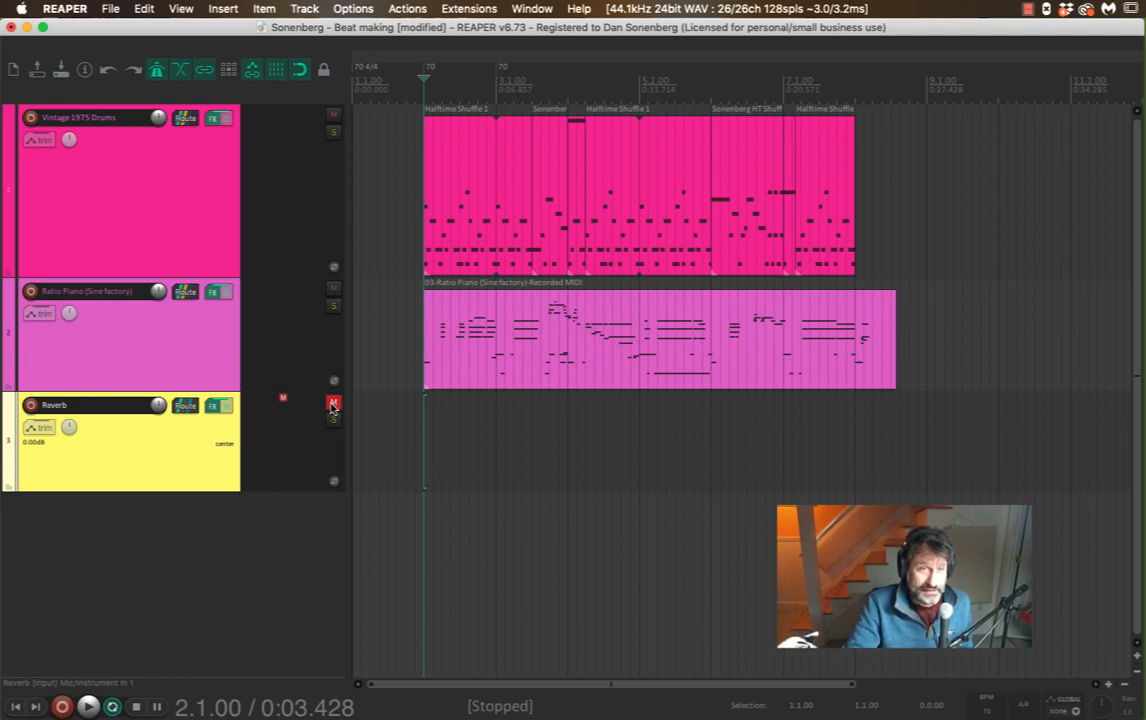
key(space)
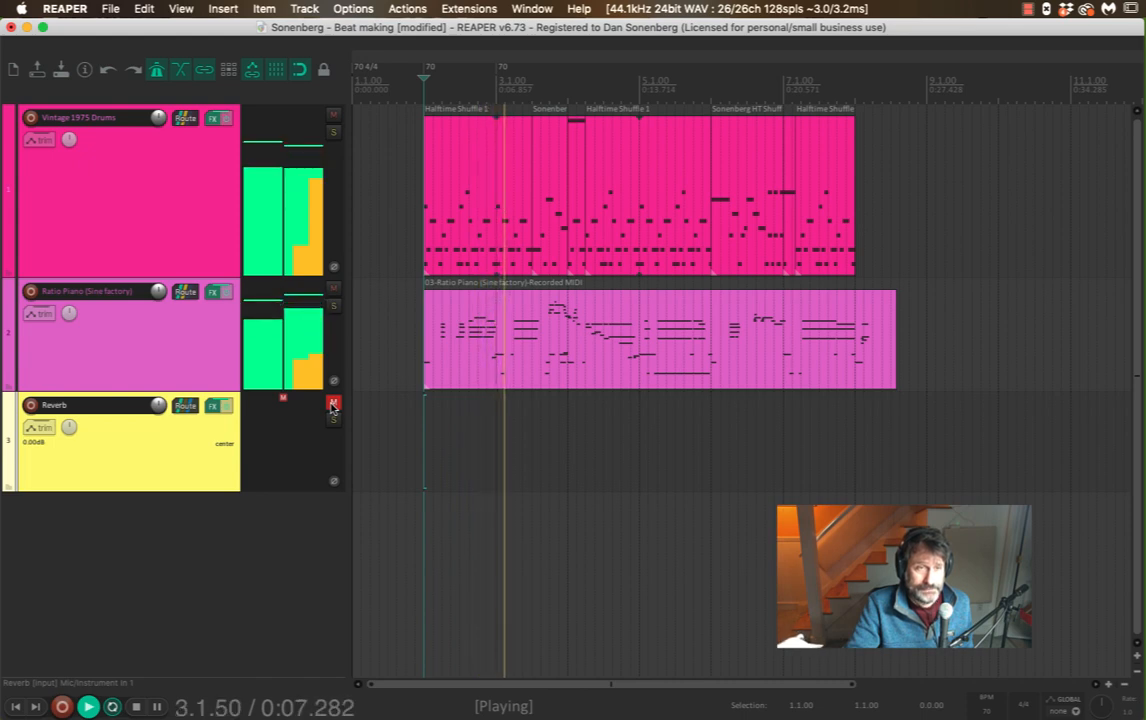
key(space)
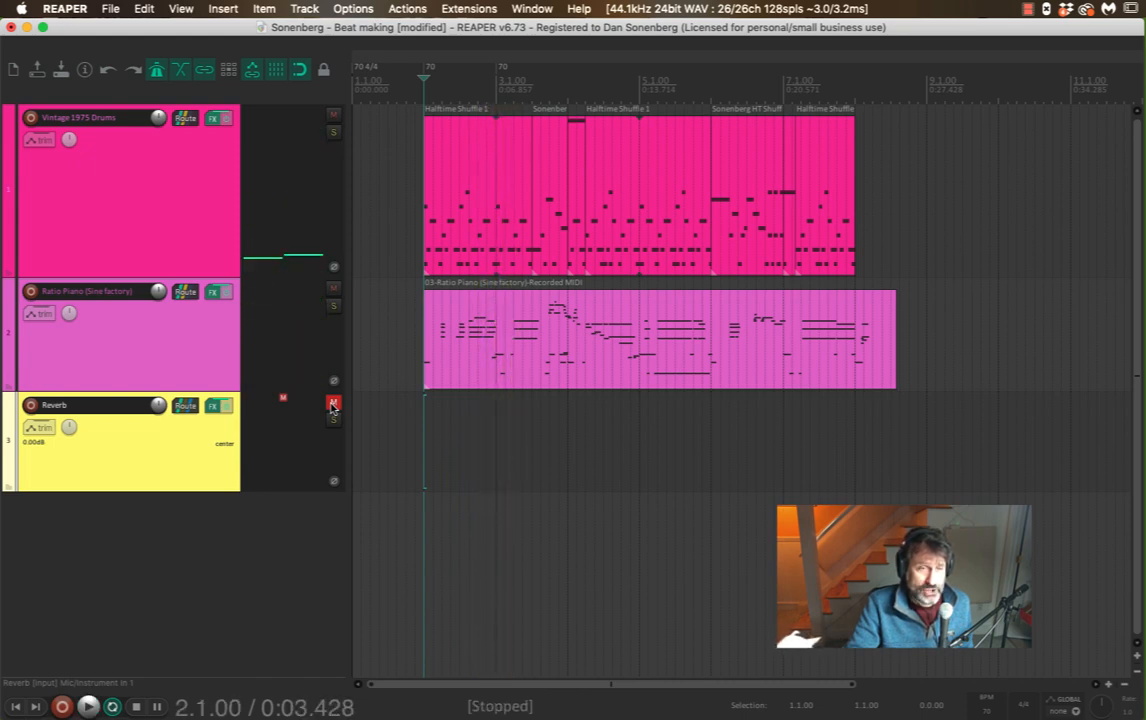
- Unmute the Reverb track and audition the drums and piano with reverb
click(333, 404)
key(space)
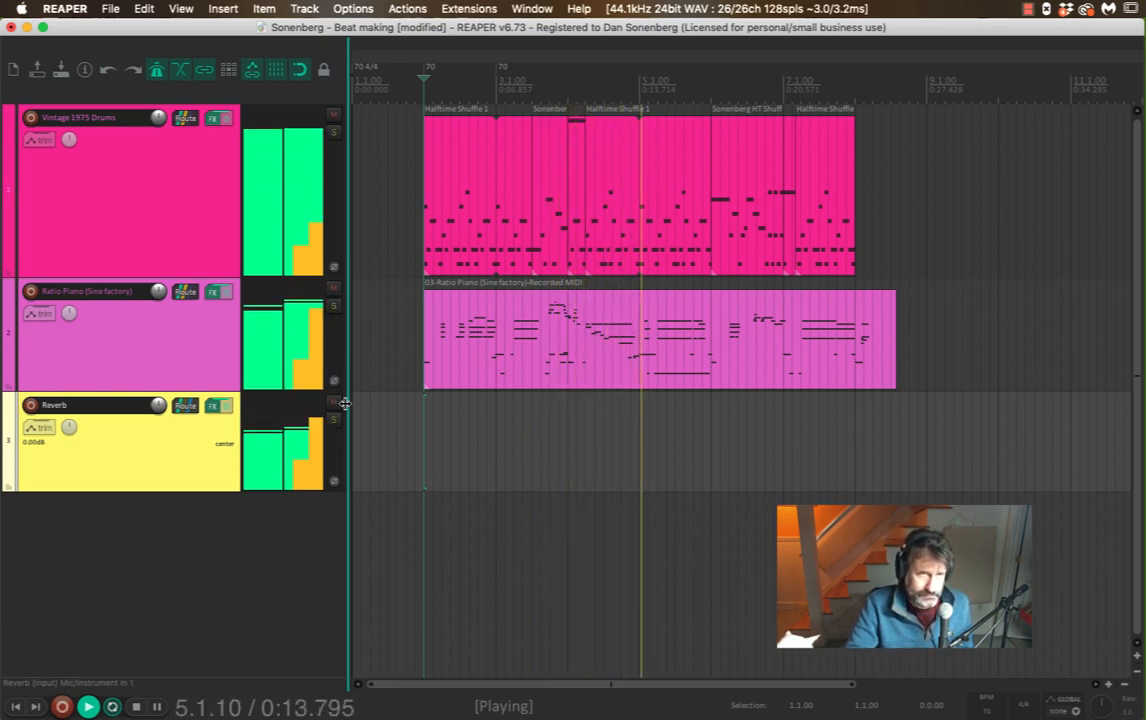
key(space)
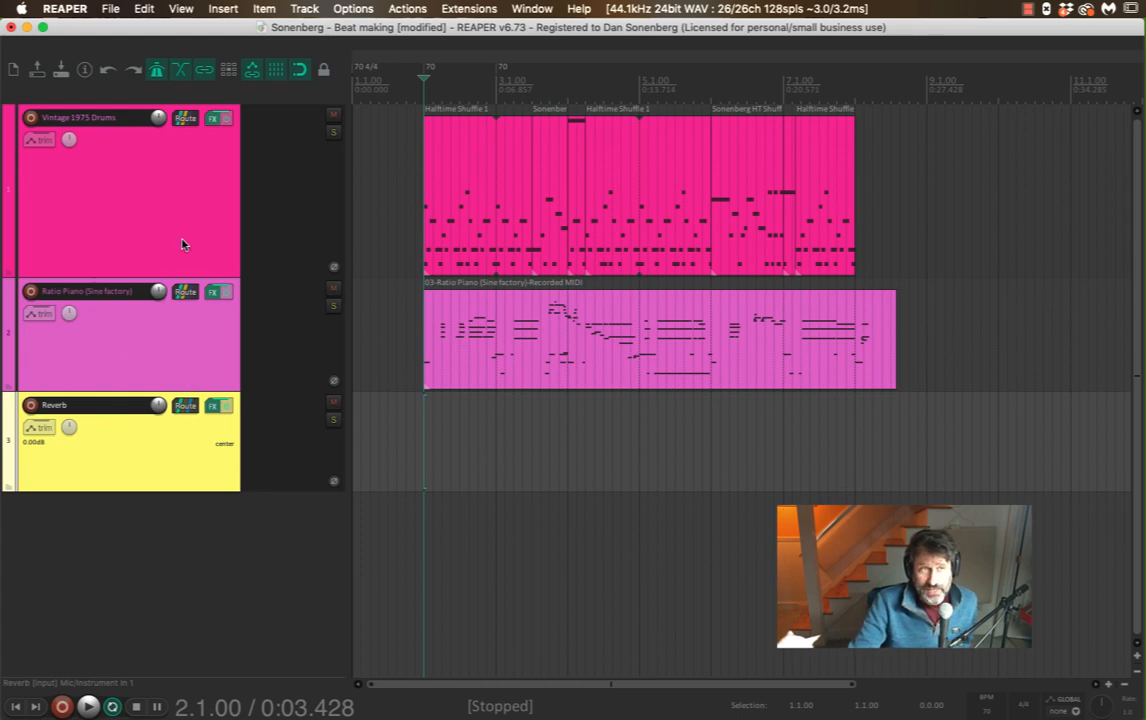
- Turn down the large dial in the Vintage 1975 Drums track's LABS instrument while auditioning the mix, and close the plugin window
click(211, 120)
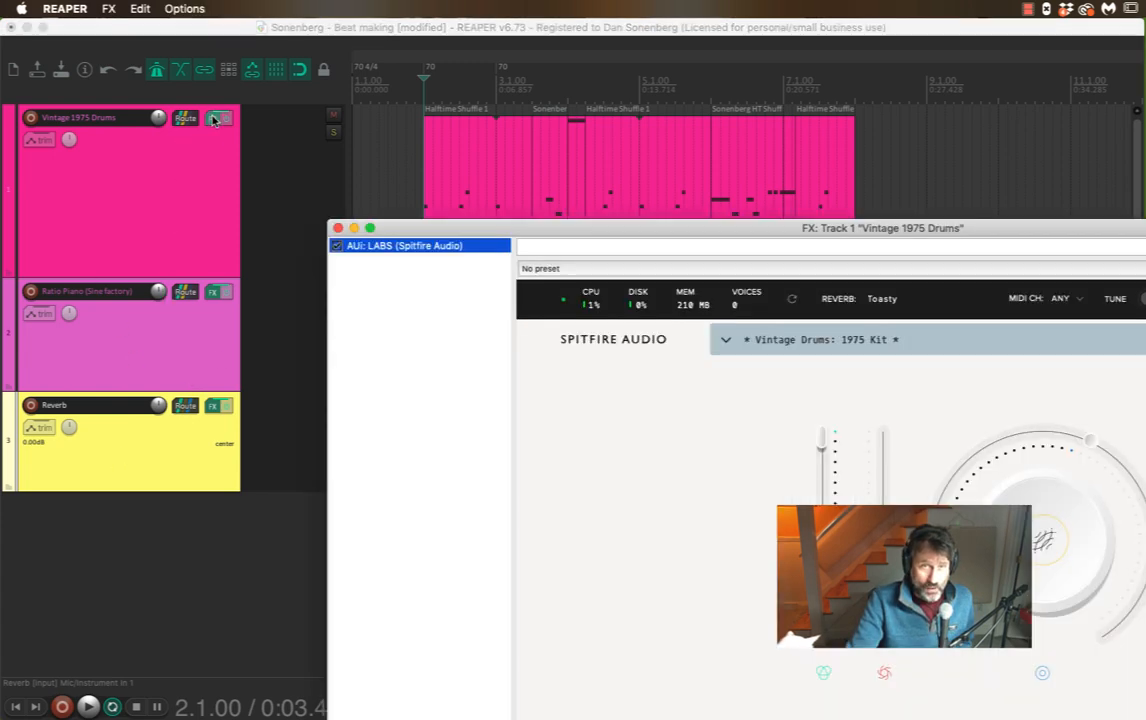
click(1034, 545)
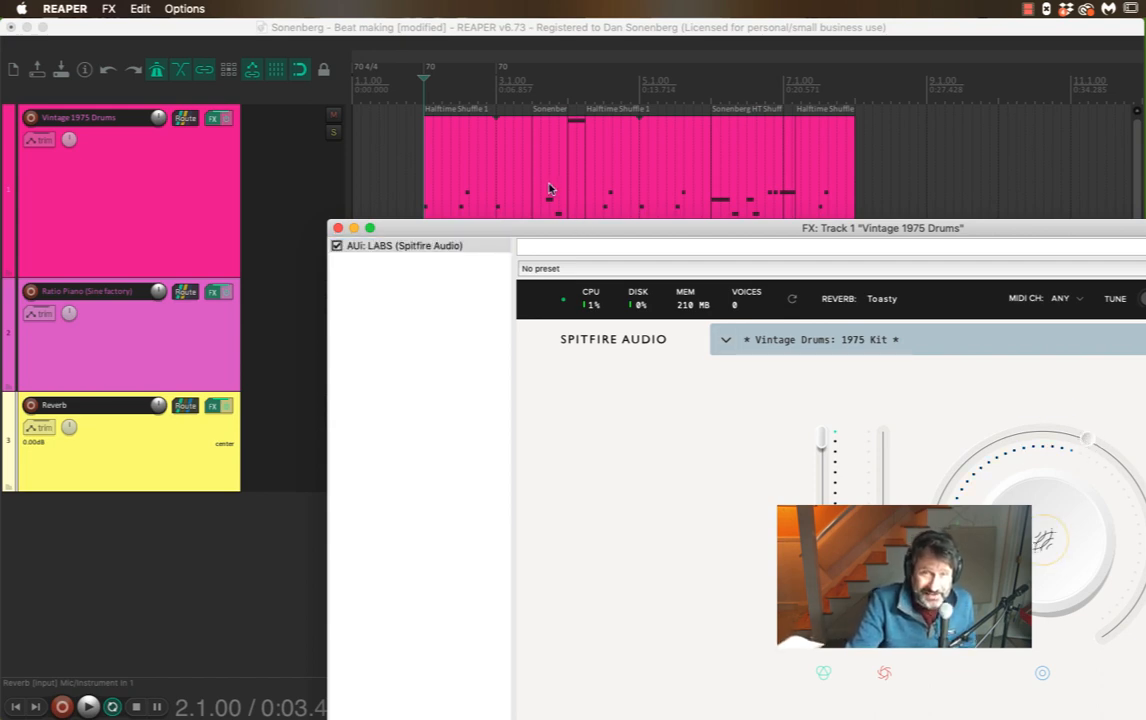
drag(573, 230, 424, 146)
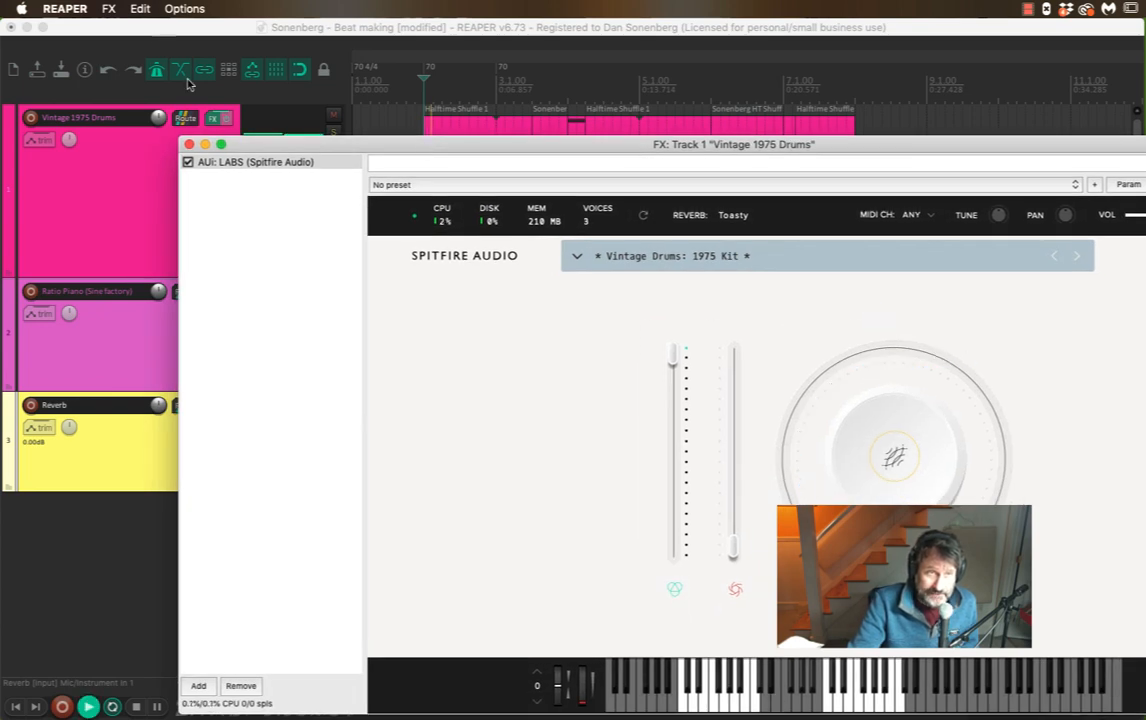
drag(250, 148, 408, 198)
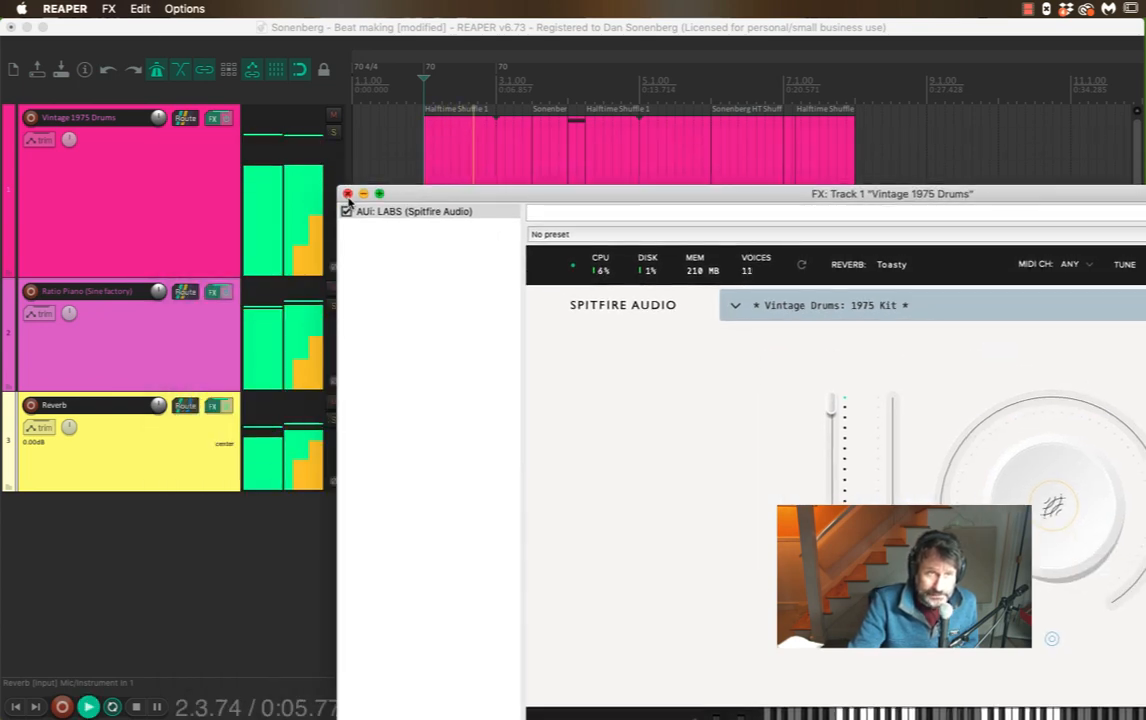
click(347, 193)
- Solo the Vintage 1975 Drums track and compare its sound with the Reverb track muted and unmuted
click(333, 133)
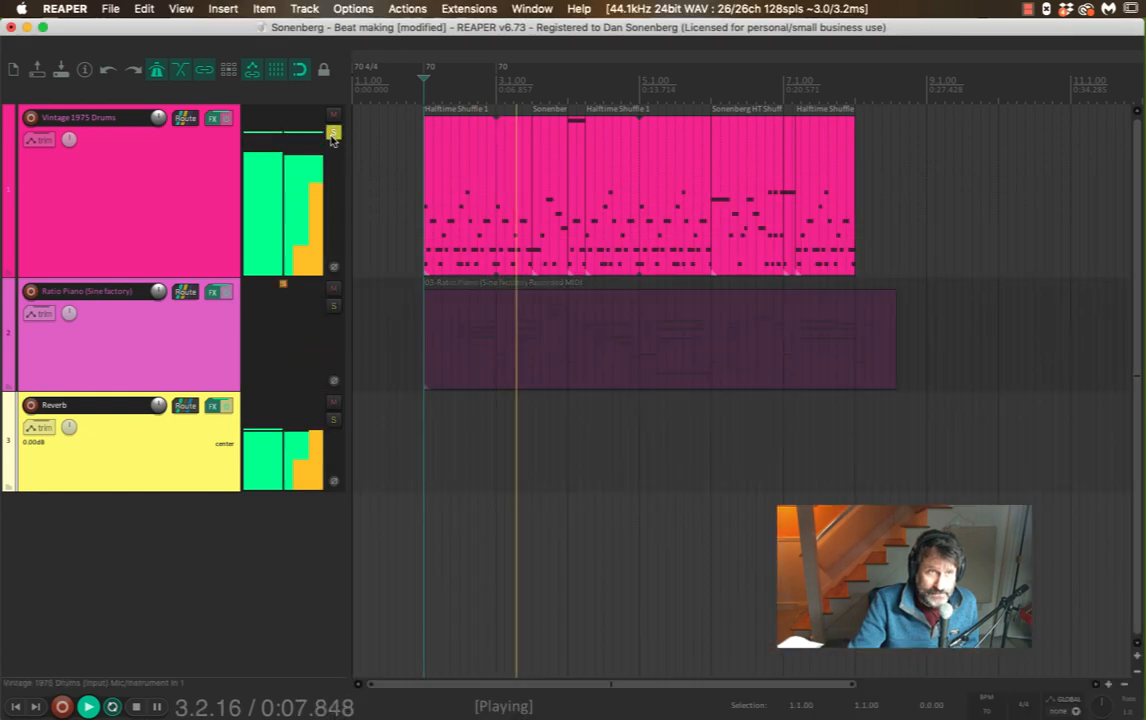
click(334, 404)
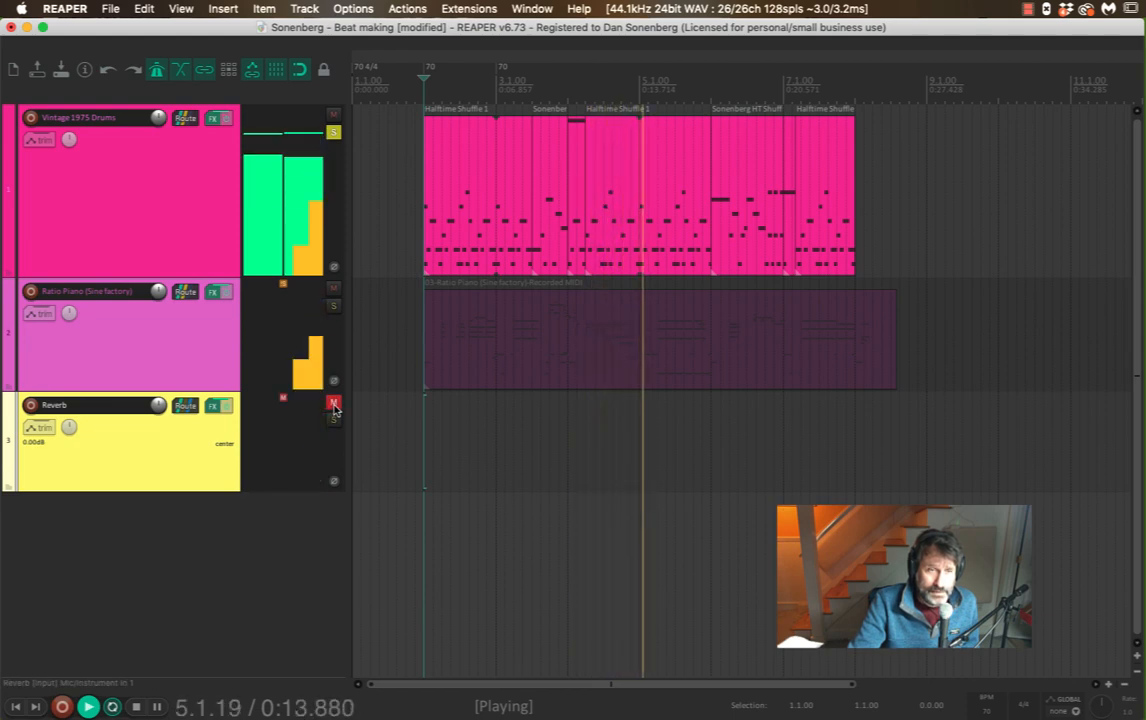
click(334, 404)
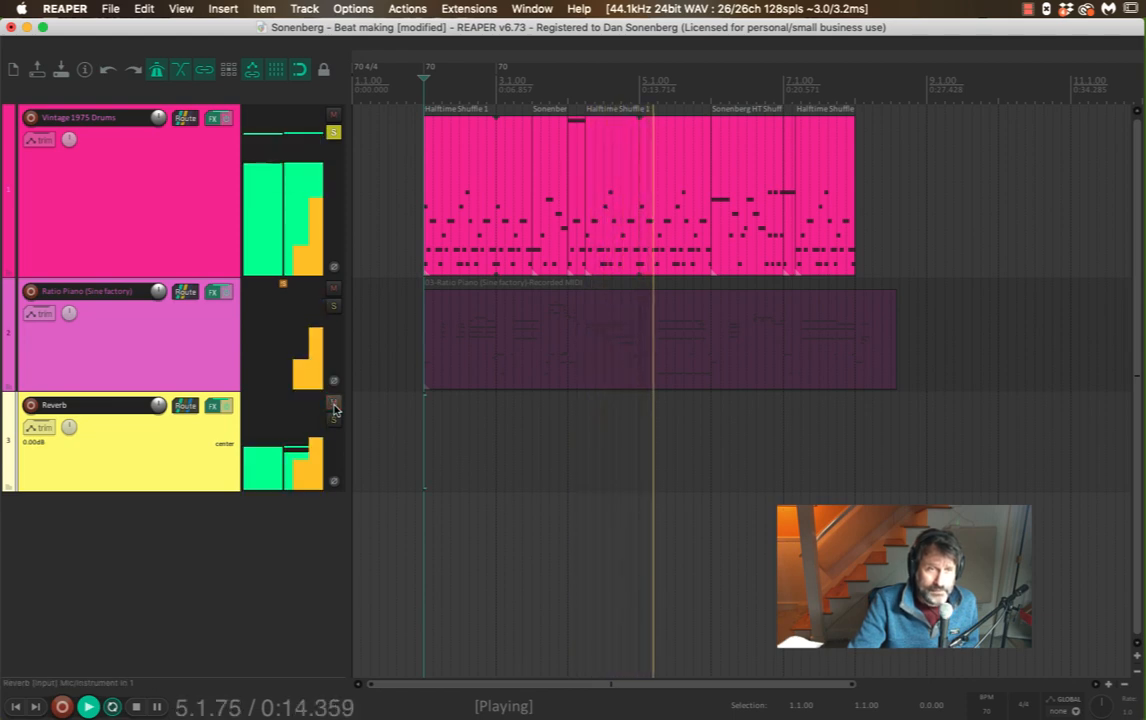
- Set the large dial in the drums' LABS instrument to 57%, close its window, and unsolo the drums to audition the full mix
click(213, 120)
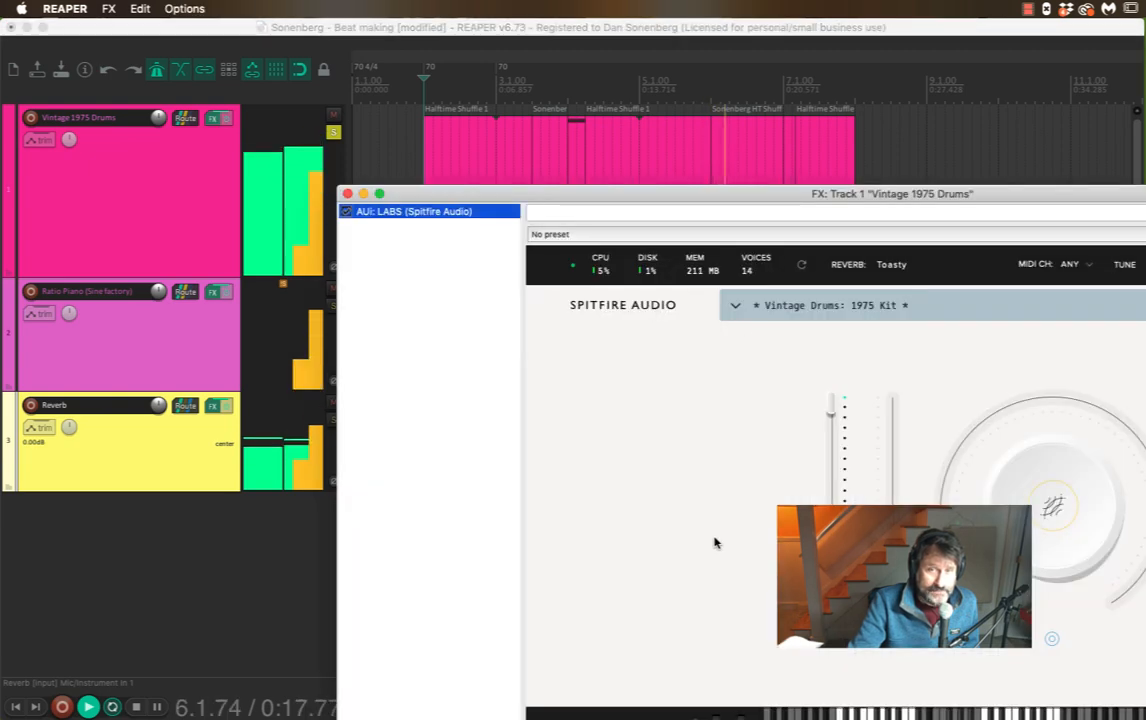
click(1049, 564)
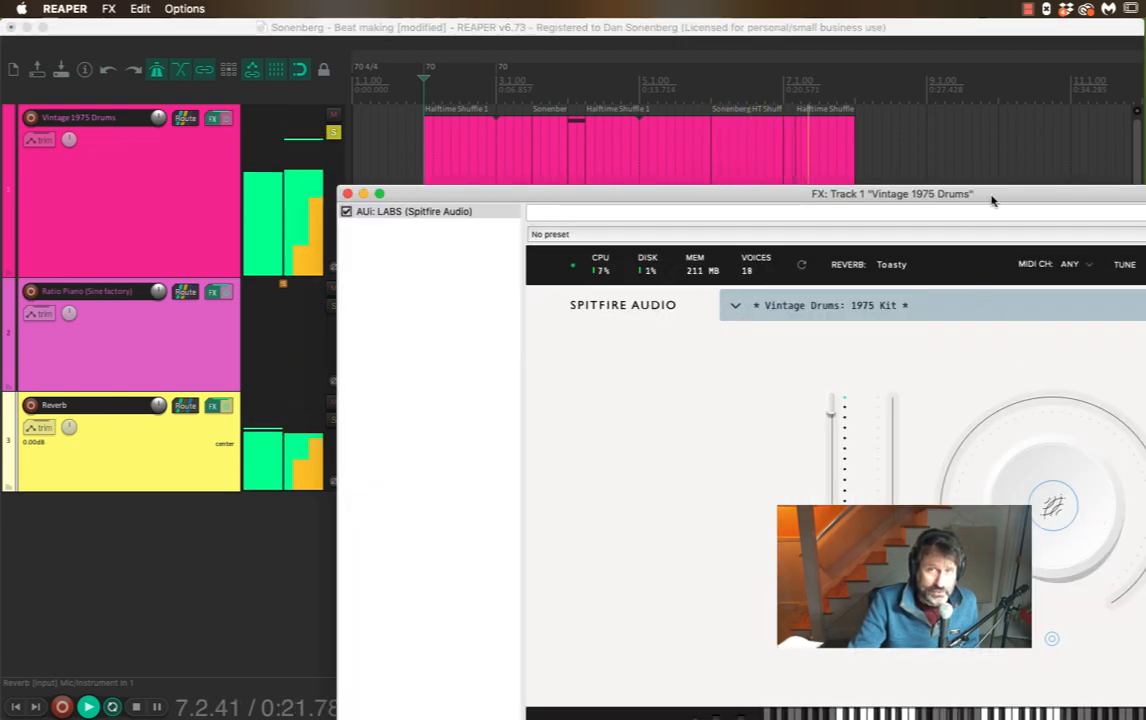
drag(992, 201, 812, 165)
drag(806, 560, 762, 483)
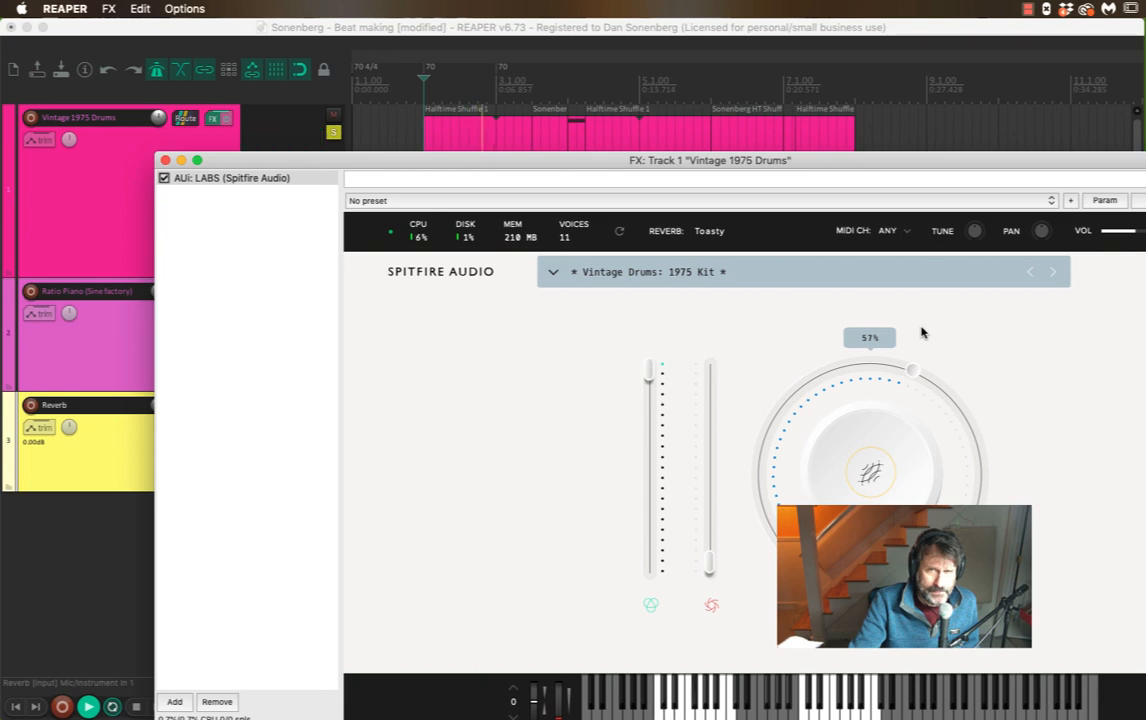
click(166, 161)
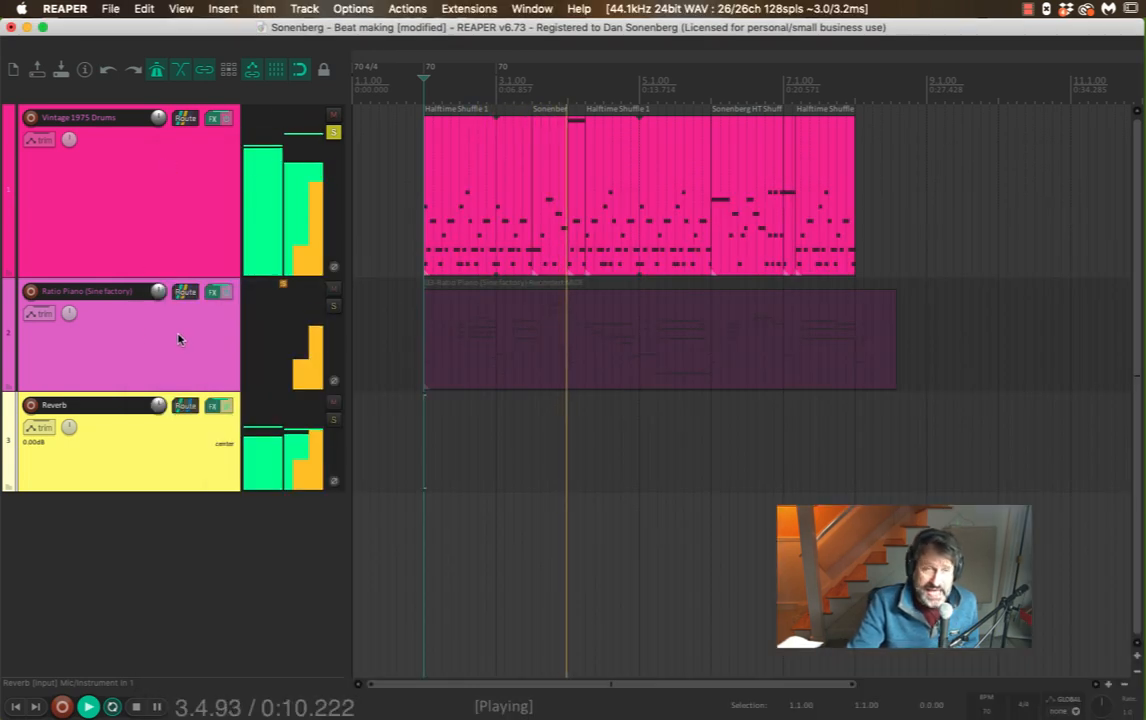
click(333, 133)
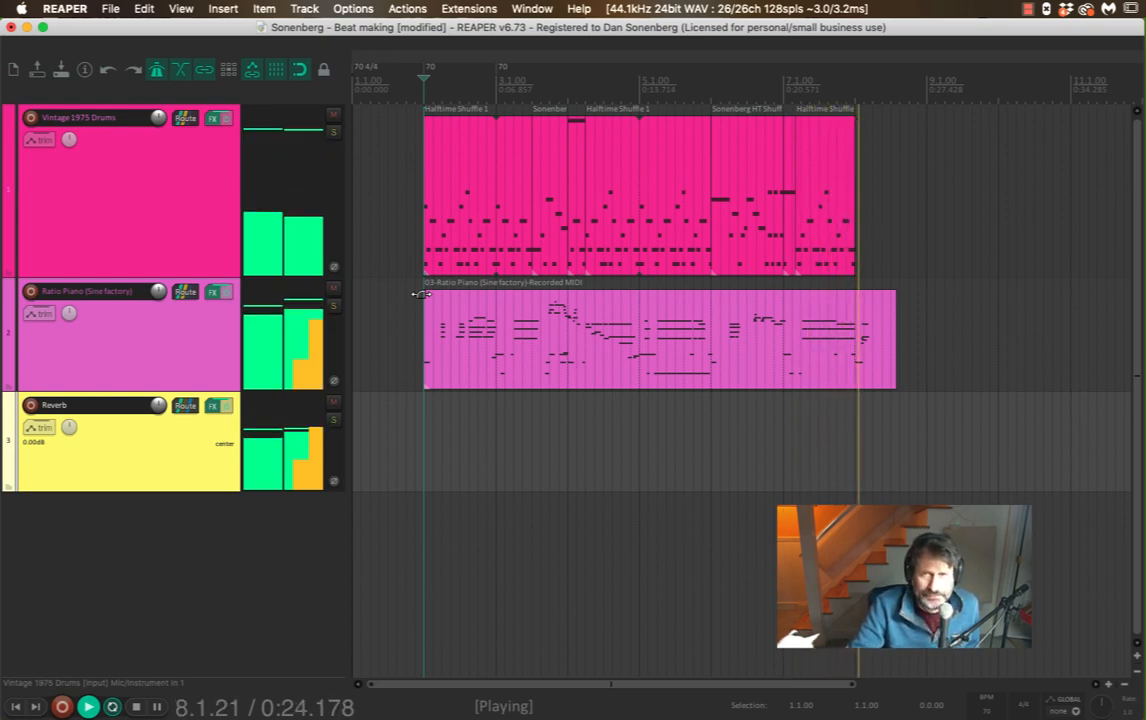
key(space)
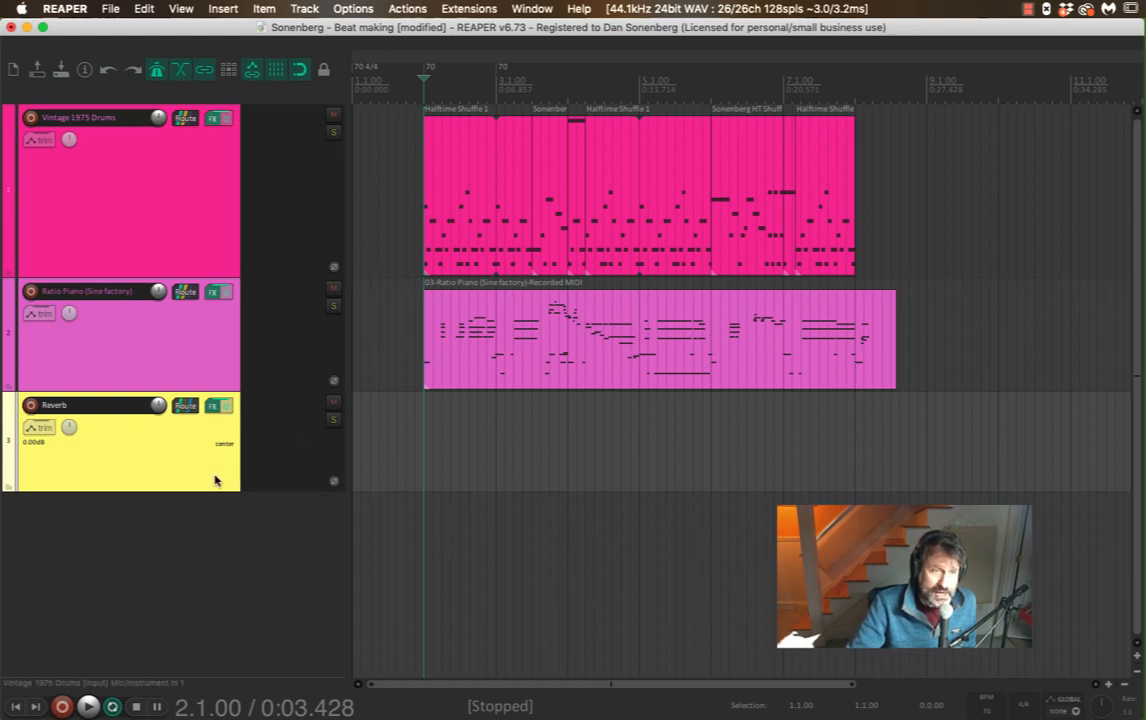
- Rename the Reverb track as Reaverbate
double_click(96, 406)
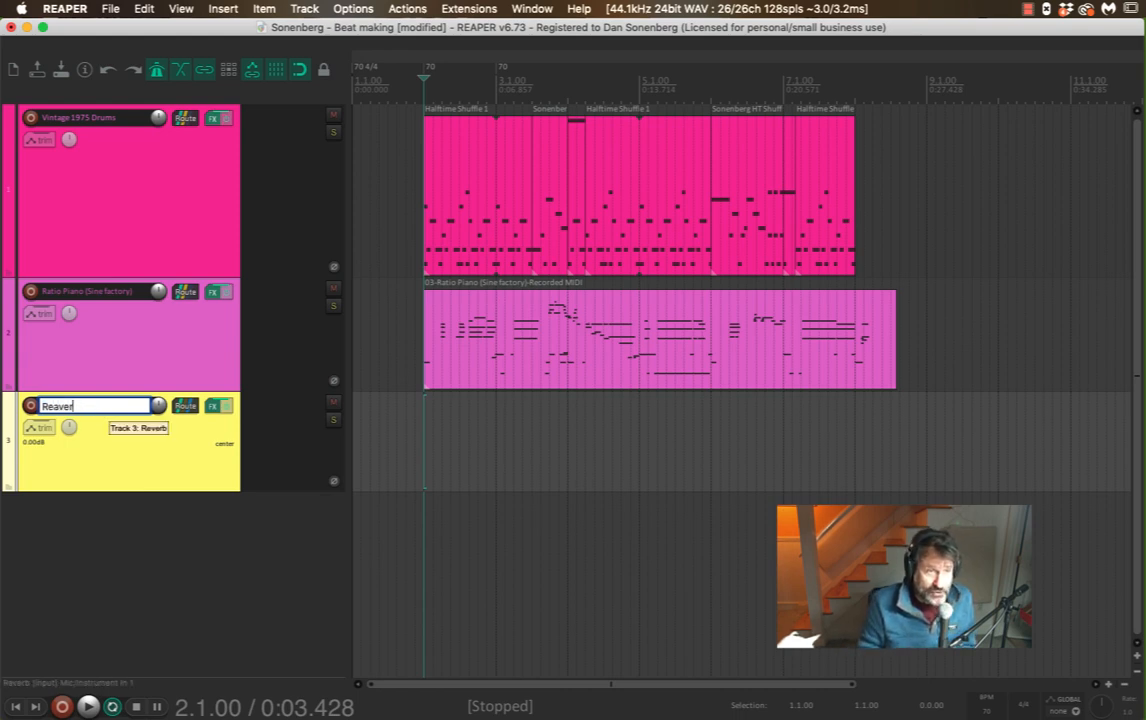
key(Return)
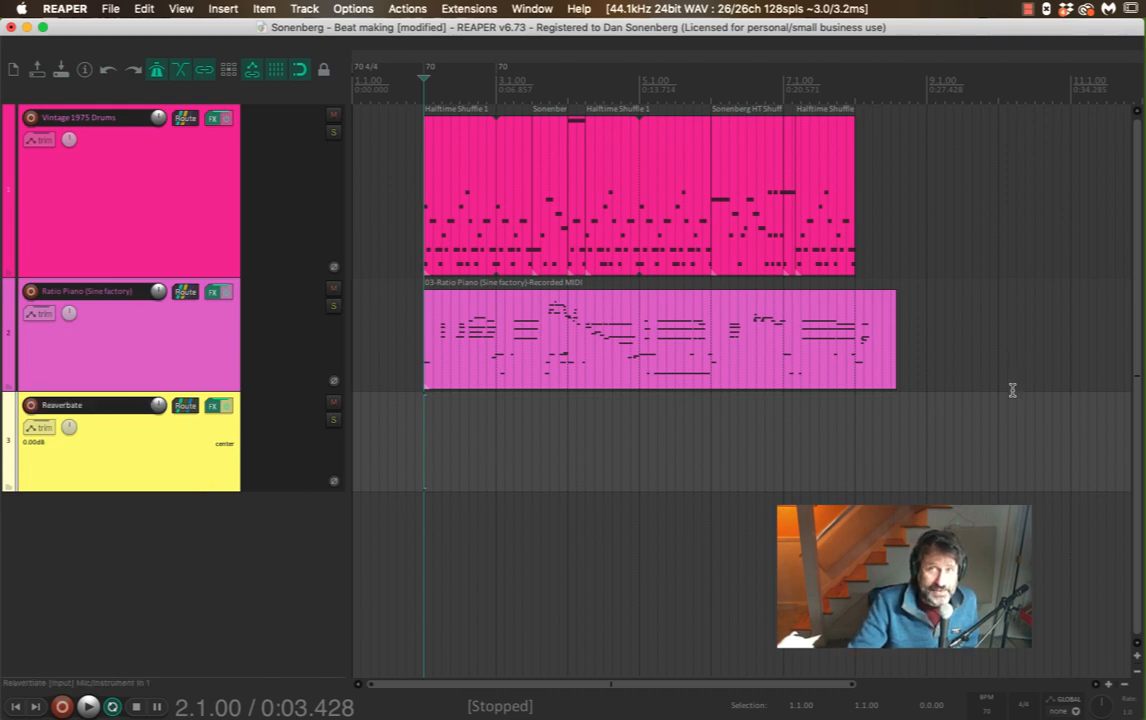
click(1028, 9)
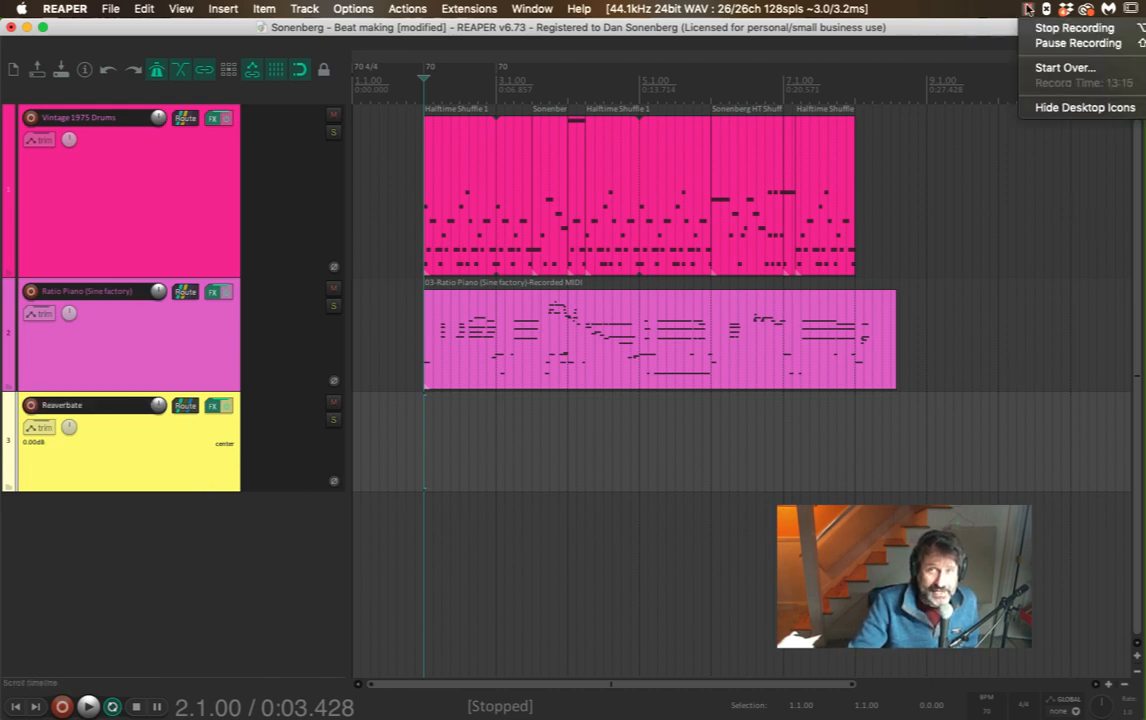